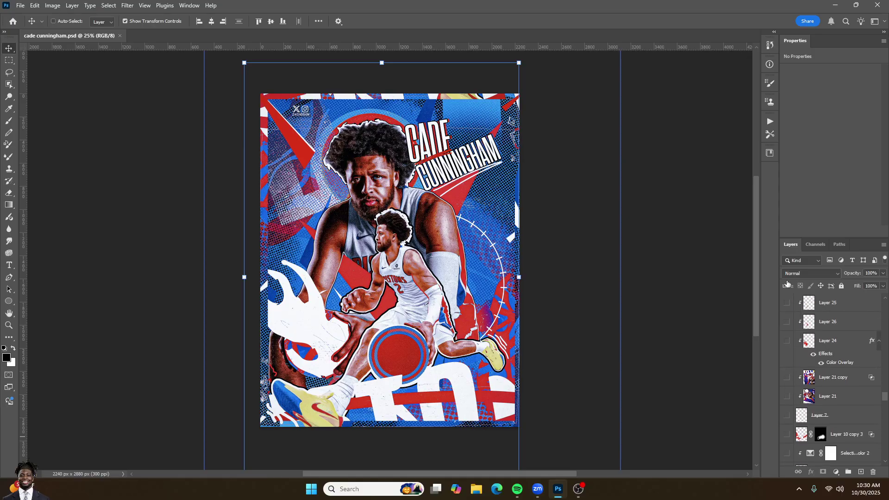
- Hide every layer of the poster except the white background Layer 0
scroll(788, 284, "up", 8)
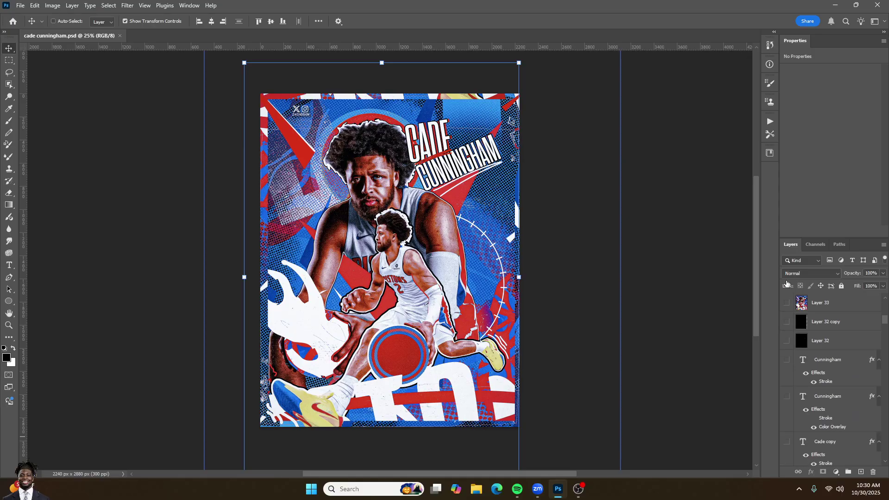
left_click(788, 386, "alt")
scroll(790, 389, "down", 2)
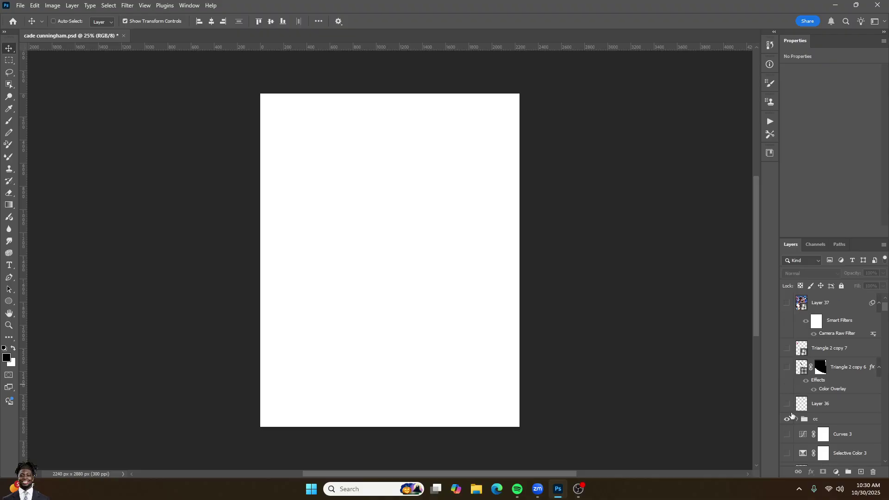
left_click_drag(885, 307, 886, 455)
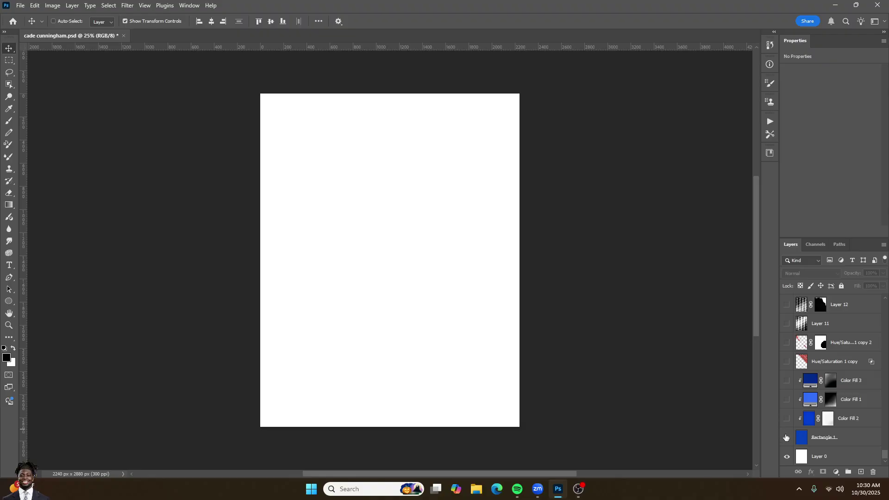
- Show and select the blue Rectangle 1 layer and look through the filters available for it
left_click(786, 437)
left_click(809, 439)
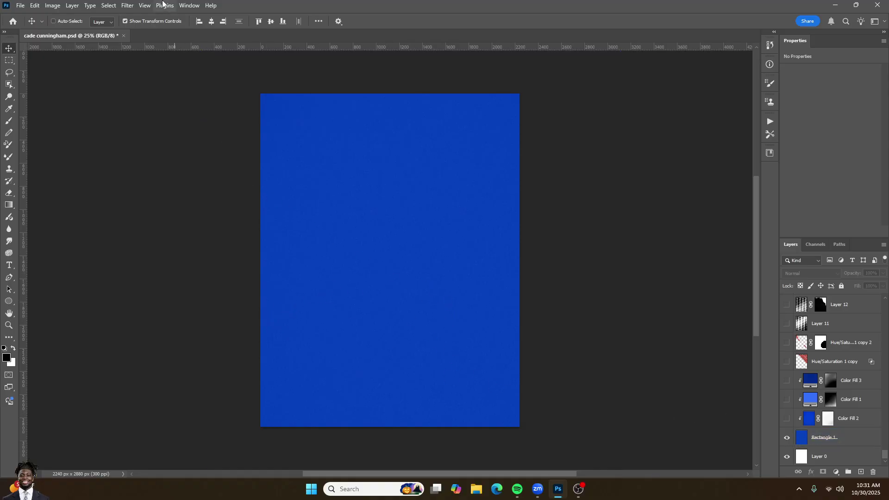
left_click(130, 5)
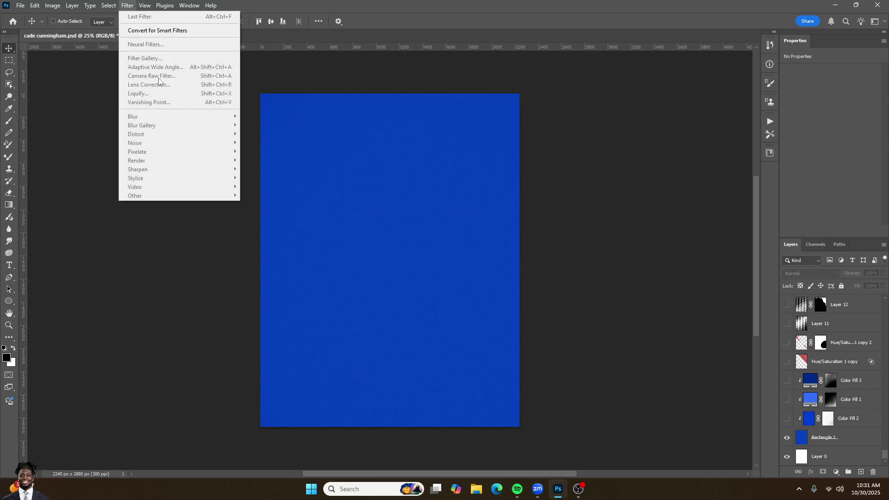
left_click(819, 437)
left_click(127, 5)
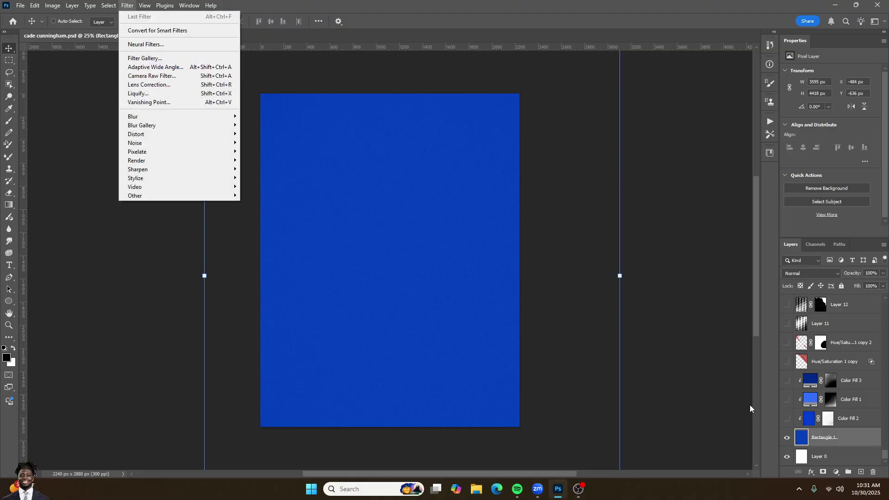
key("Escape")
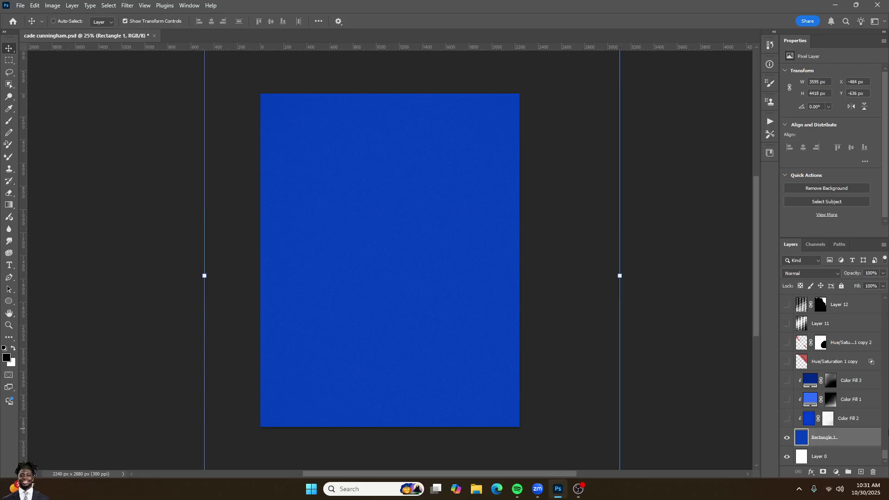
- Show the three Color Fill layers and Hue/Saturation 1 copy, and set that copy's blend mode to Darker Color
left_click(788, 418)
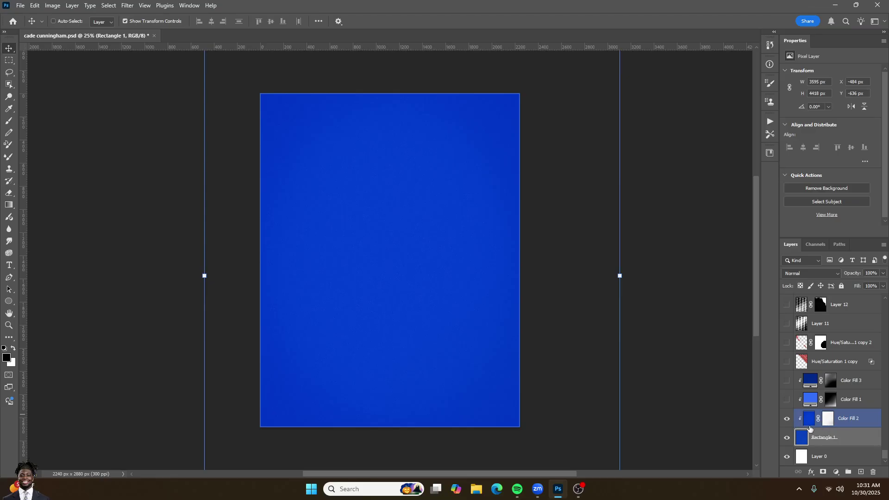
left_click(788, 400)
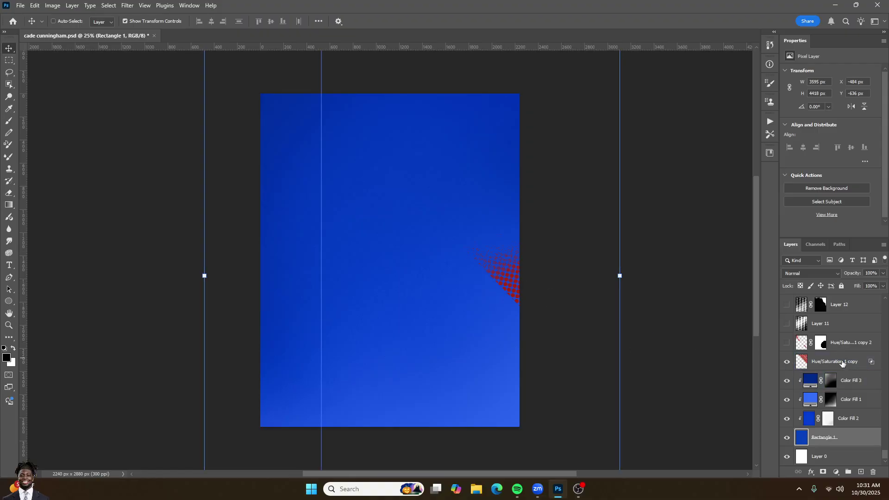
left_click(833, 361)
left_click(814, 274)
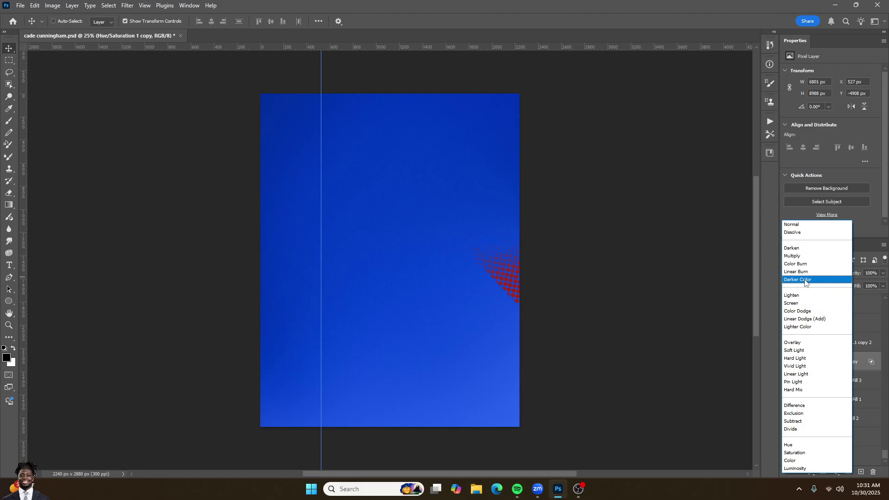
left_click(798, 280)
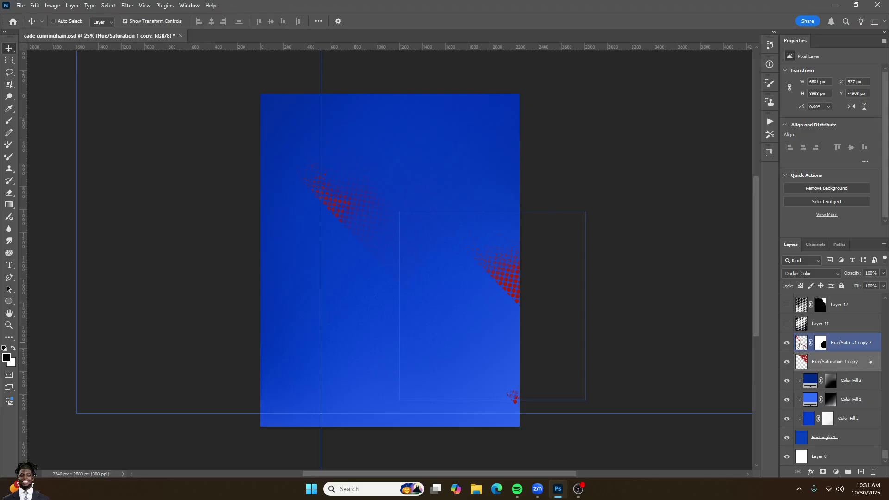
- Show and select the Hue/Saturation 1 copy 2 layer and save the document
left_click(801, 344)
left_click_drag(399, 235, 396, 254)
left_click_drag(494, 270, 497, 251)
key("ctrl+s")
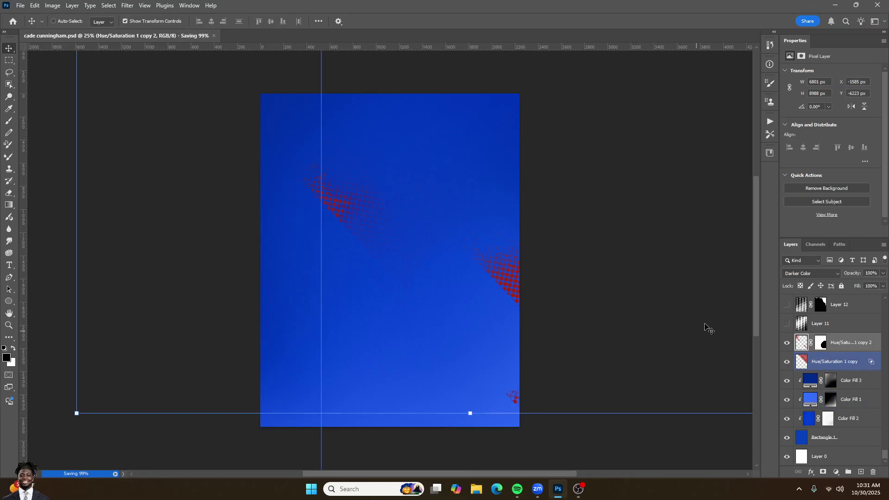
- Show the Layer 11 and Layer 12 halftone texture layers
left_click(787, 326)
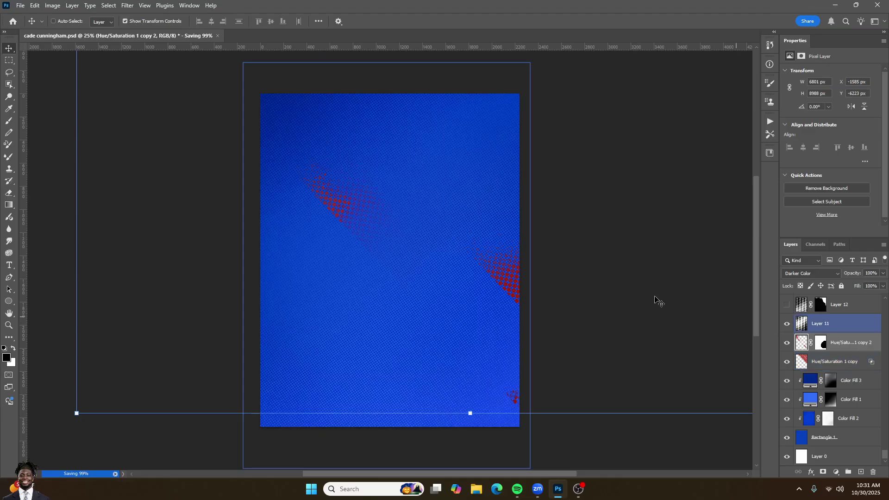
left_click(787, 304)
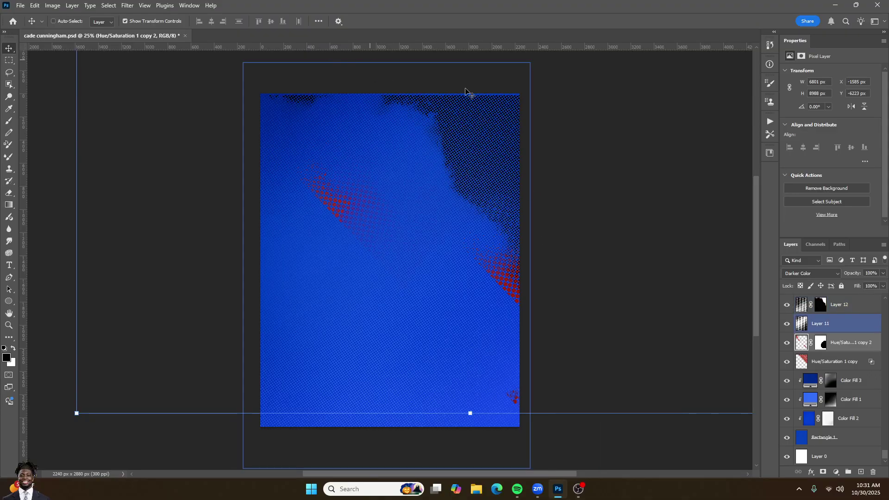
- Try repainting Layer 12's mask with a large soft brush, first in white and then in black
left_click(820, 306)
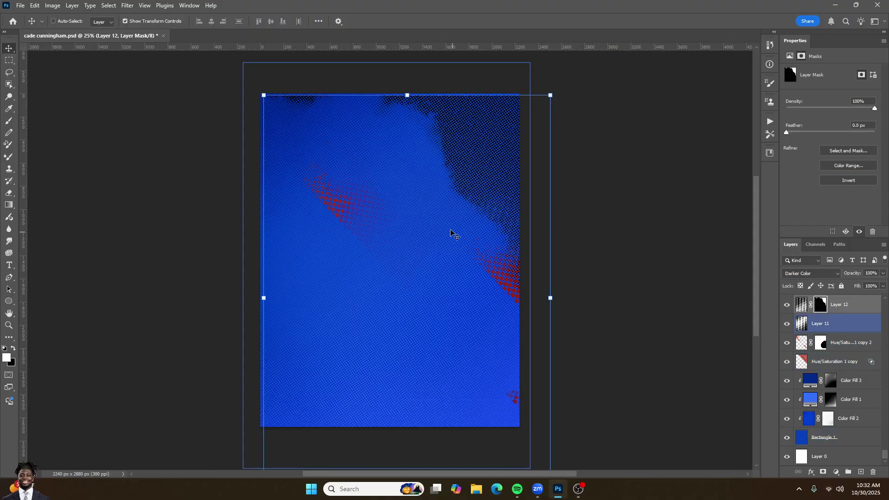
key("b")
mouse_move(363, 174)
left_mouse_down()
mouse_move(435, 175)
mouse_move(536, 318)
mouse_move(463, 347)
mouse_move(324, 331)
mouse_move(266, 256)
mouse_move(513, 455)
mouse_move(456, 440)
left_mouse_up()
key("x")
mouse_move(243, 284)
left_mouse_down()
mouse_move(431, 401)
mouse_move(406, 392)
mouse_move(290, 204)
mouse_move(303, 195)
mouse_move(337, 219)
left_mouse_up()
left_click_drag(327, 185, 295, 186)
mouse_move(391, 189)
left_mouse_down()
mouse_move(477, 314)
mouse_move(383, 183)
mouse_move(326, 185)
mouse_move(448, 253)
left_mouse_up()
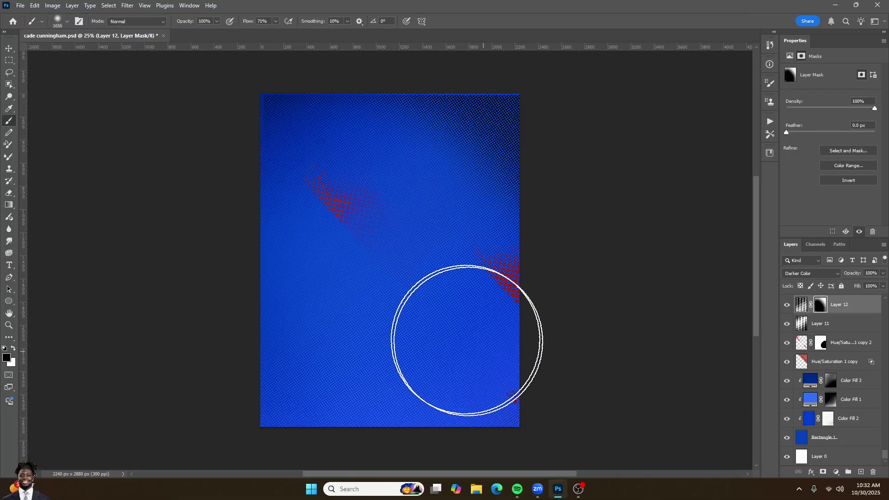
- Undo the brush strokes on Layer 12's mask
key("ctrl+z")
key("ctrl+z")
key("ctrl+z")
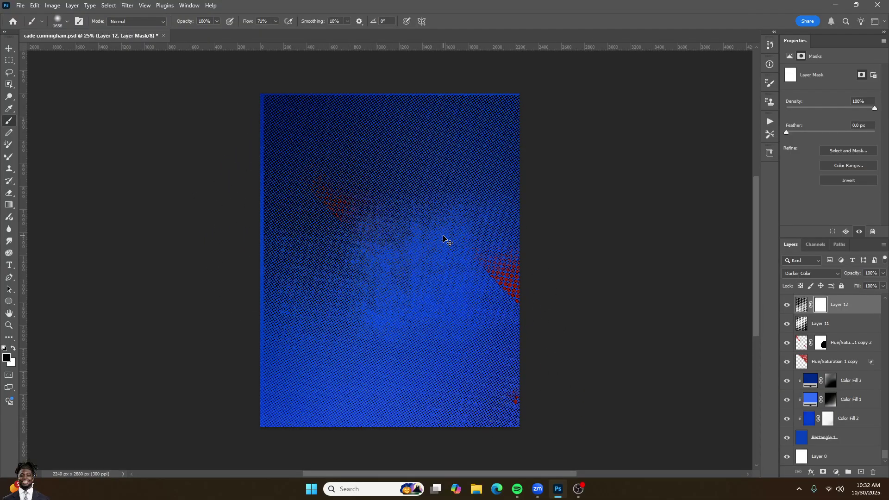
- Show the Layer 12 copy halftone layer, toggling its visibility to compare the artwork with and without it
scroll(855, 320, "up", 1)
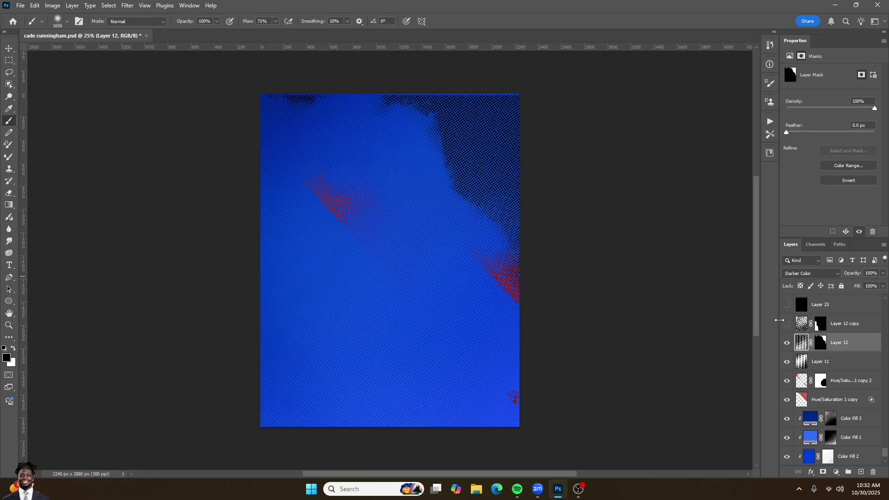
left_click(784, 323)
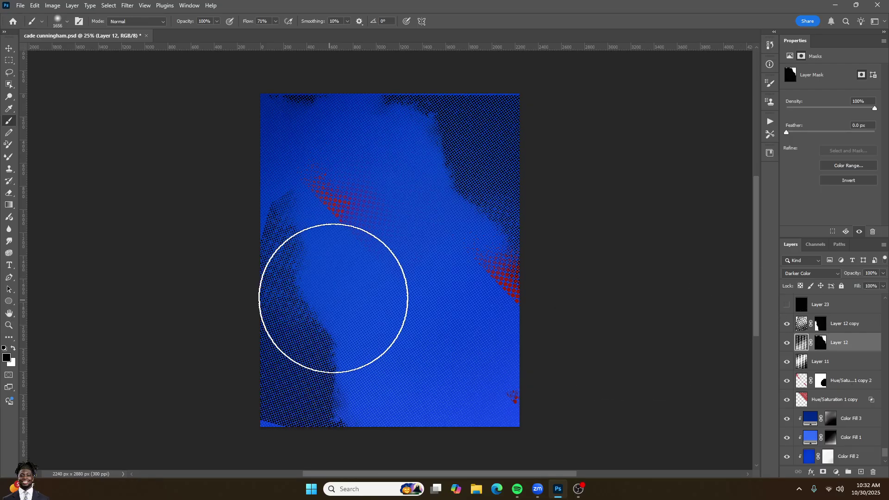
left_click(787, 324)
left_click(787, 324)
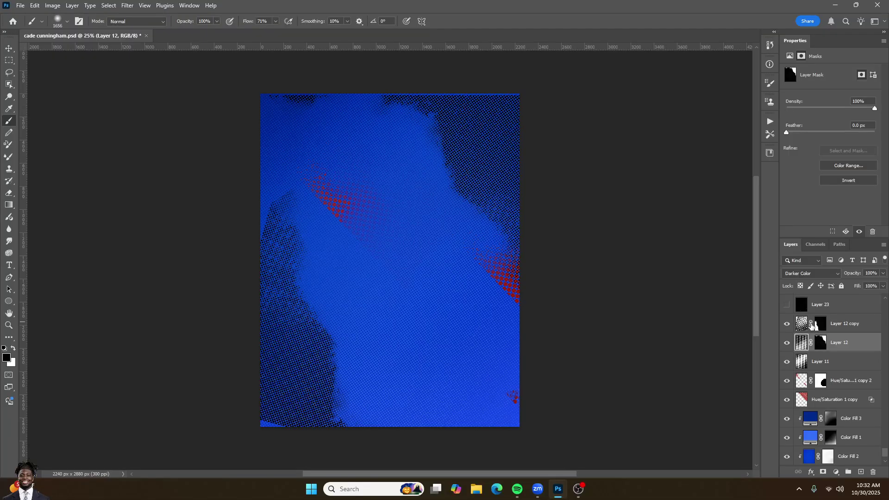
- Show the Layer 23 dust texture and inspect its specks up close on the canvas
left_click(788, 305)
scroll(312, 206, "up", 3)
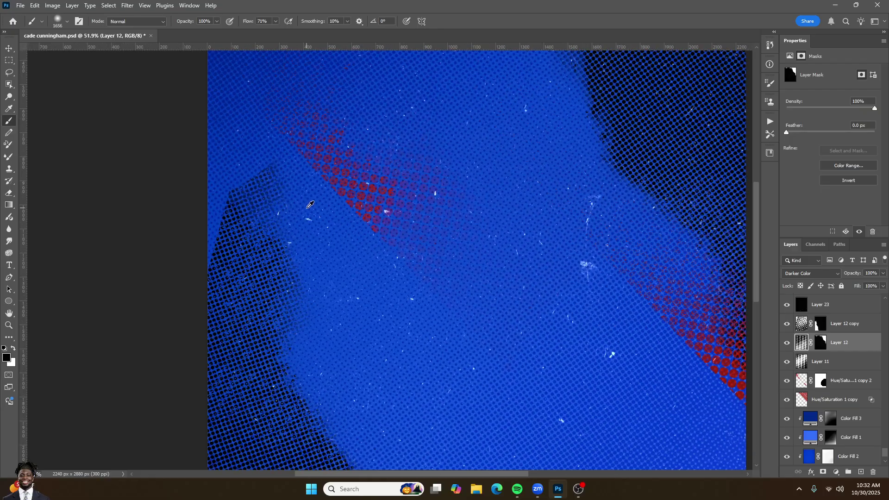
scroll(414, 222, "down", 2)
scroll(414, 222, "down", 1)
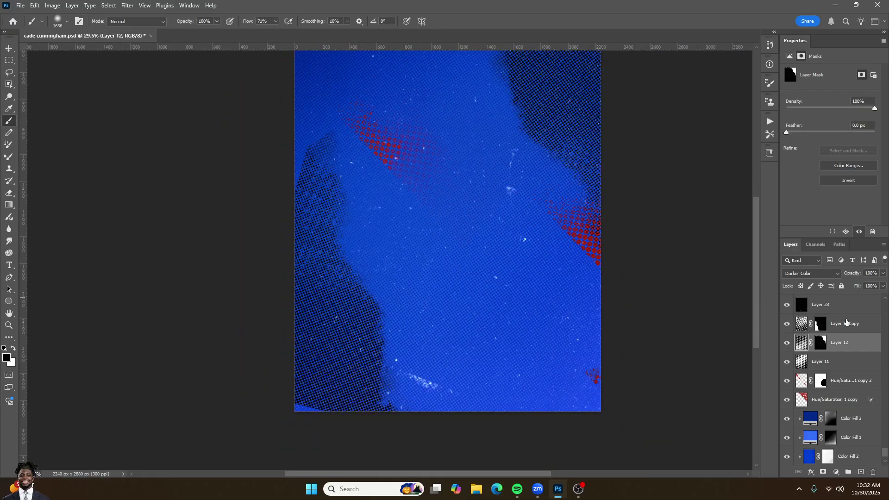
- Show the Layer 23 copy layer to add a second dust texture
scroll(842, 330, "up", 1)
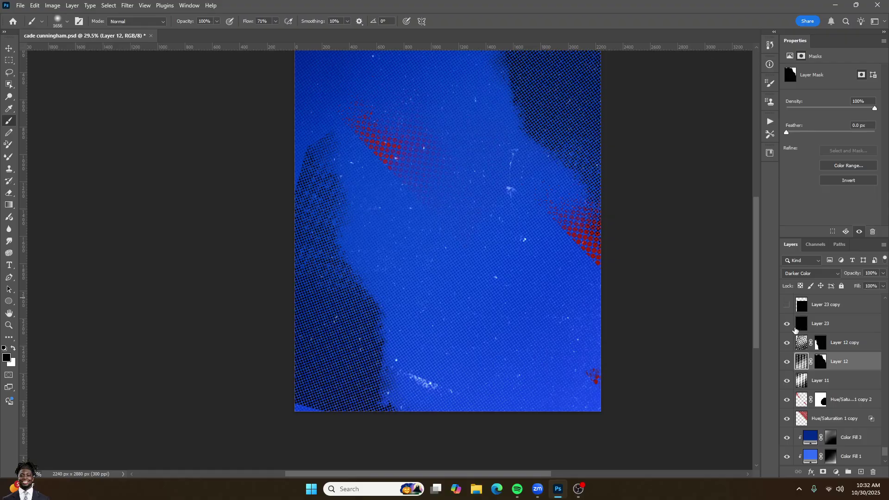
mouse_move(538, 489)
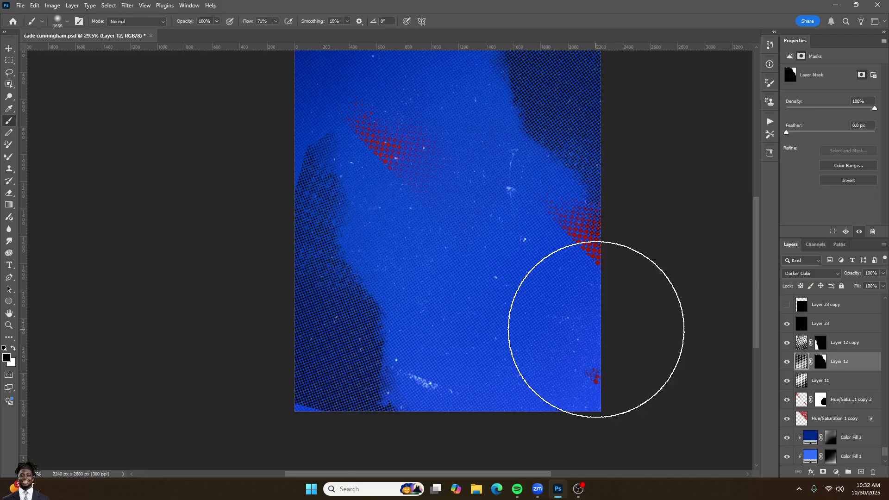
scroll(616, 324, "up", 2)
scroll(834, 352, "up", 2)
scroll(421, 327, "up", 1)
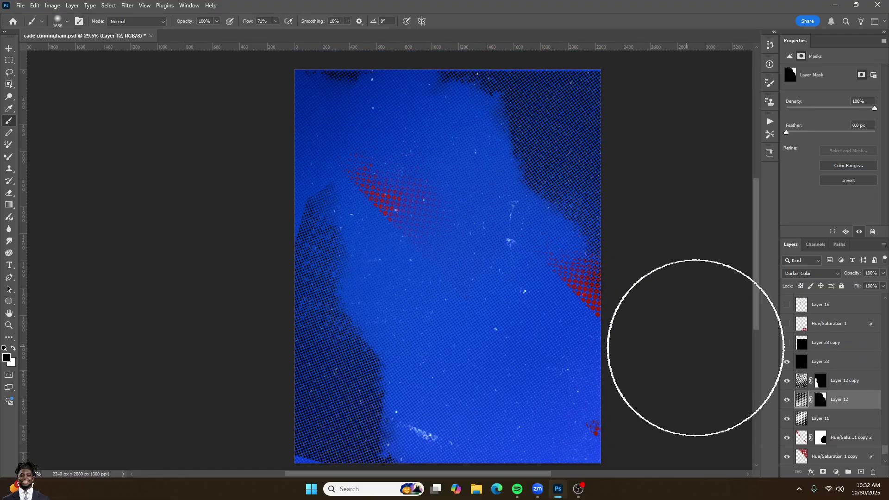
left_click(787, 343)
left_click(785, 345)
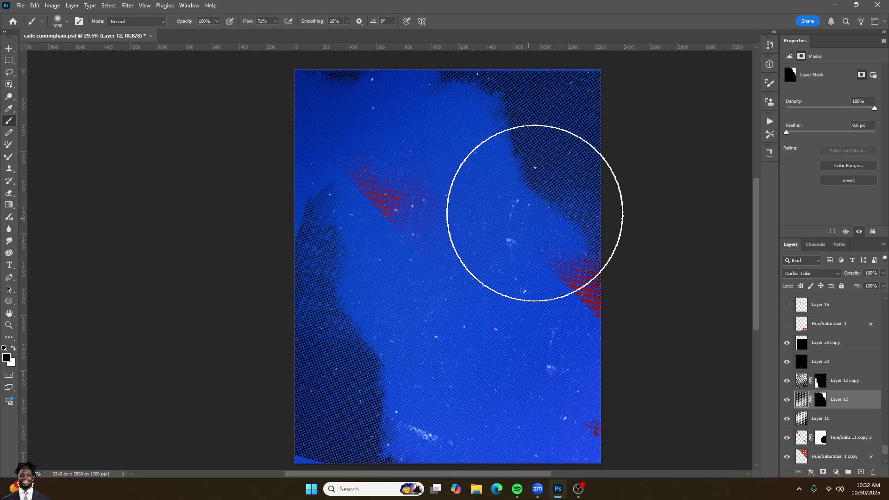
- Show the red halftone Hue/Saturation 1 layer and the small Layer 15 element, and examine them on the canvas
scroll(817, 373, "up", 1)
left_click(786, 342)
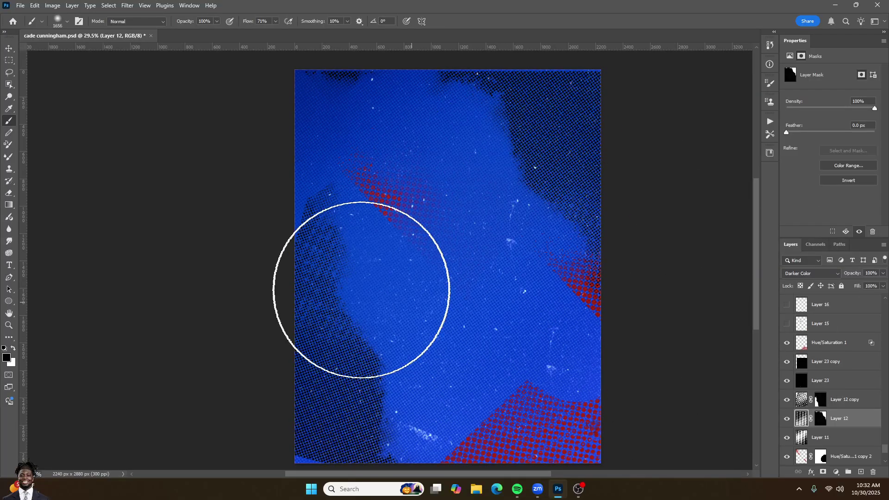
scroll(440, 315, "down", 1)
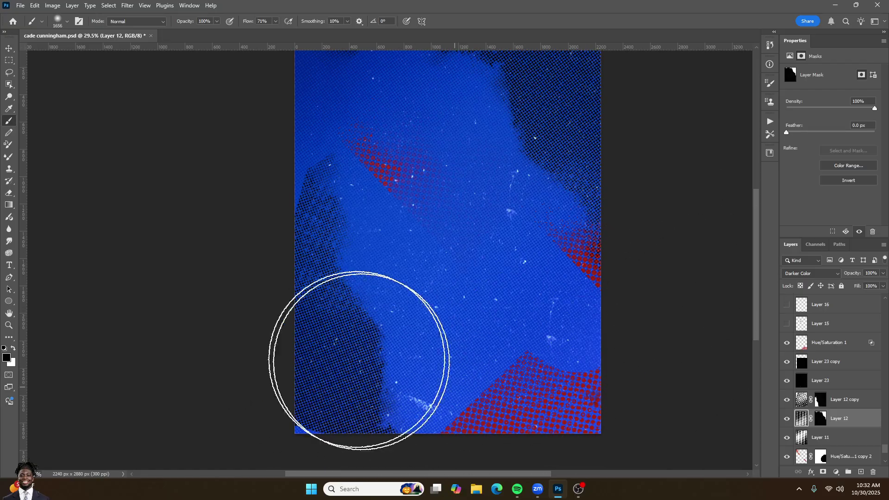
left_click(786, 323)
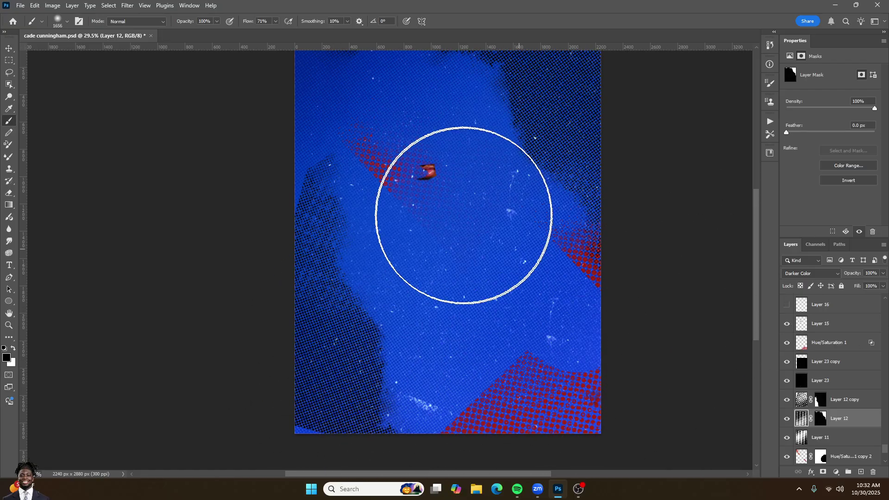
scroll(457, 219, "up", 1)
scroll(443, 208, "up", 2)
scroll(440, 211, "down", 1)
left_click_drag(493, 247, 431, 251)
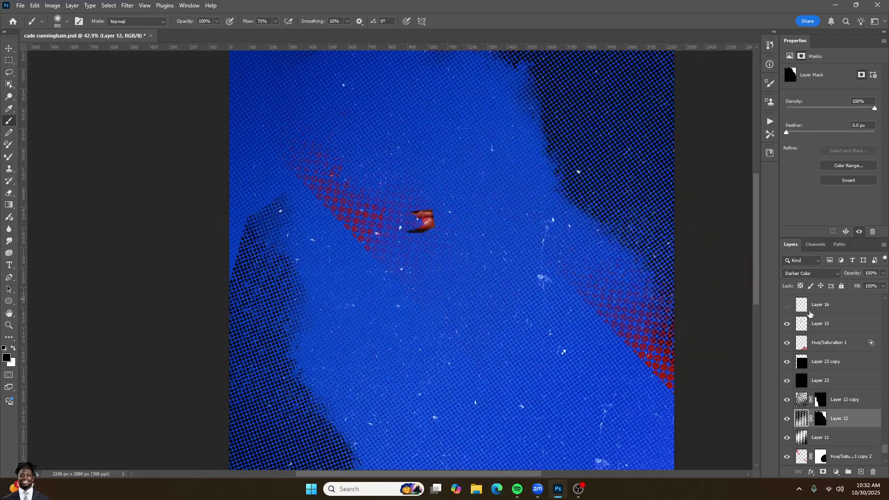
- Show Layer 16 and Layer 17 with the white halftone lettering
scroll(789, 320, "up", 2)
left_click(787, 324)
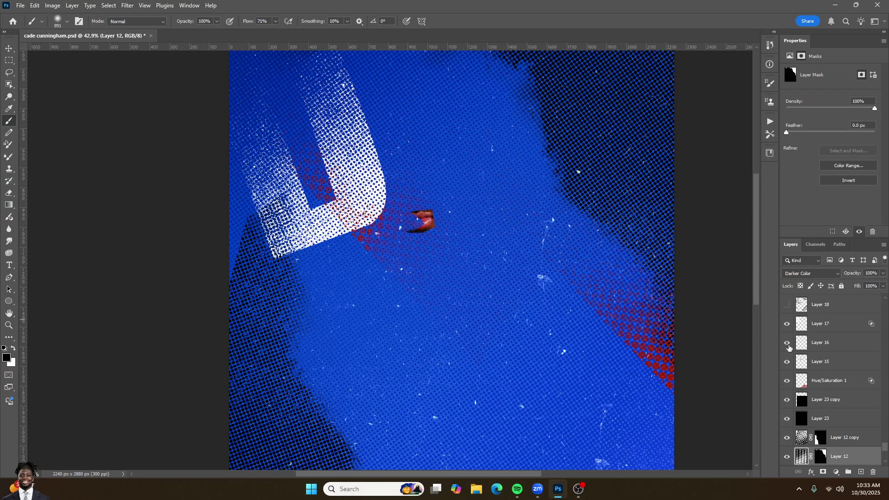
scroll(789, 346, "up", 1)
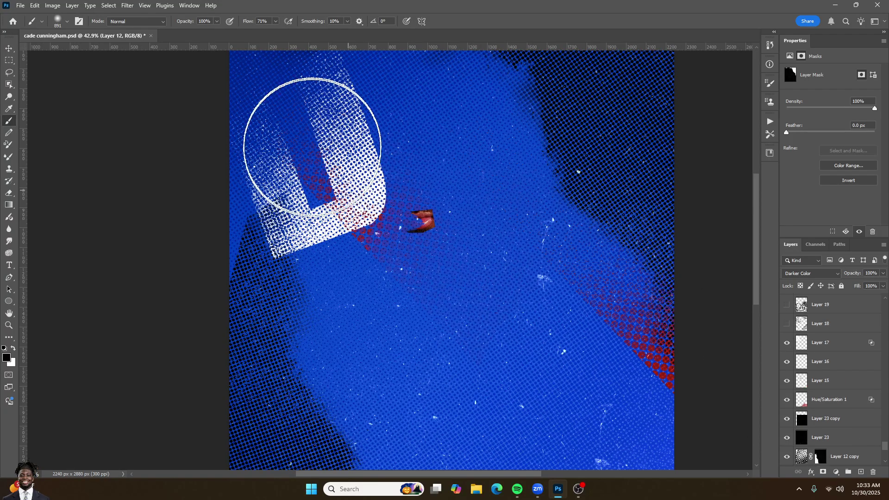
left_click(786, 322)
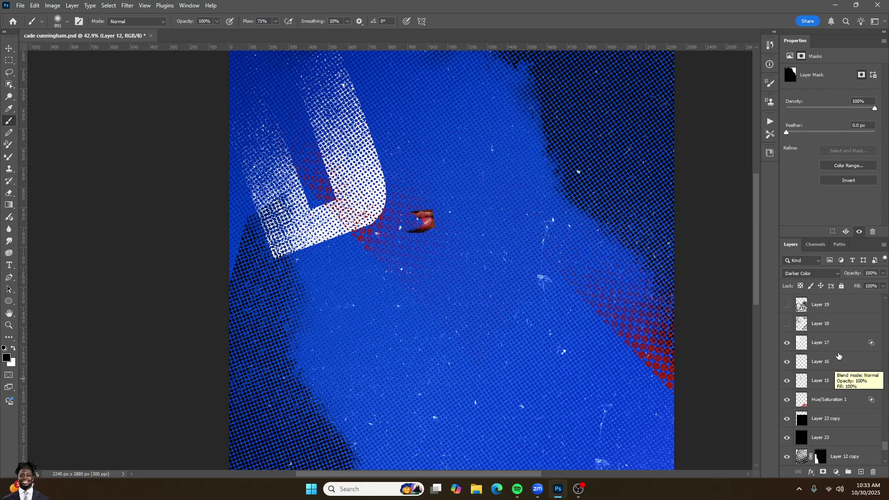
- Demonstrate Blend If on Layer 17 by moving the underlying layer's black slider to 0 and back up to 60
left_click(823, 364)
left_click(825, 341)
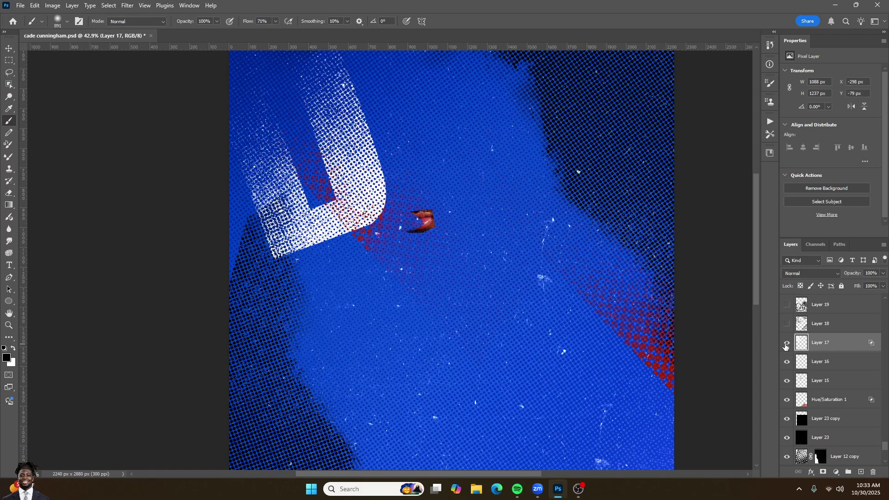
double_click(851, 344)
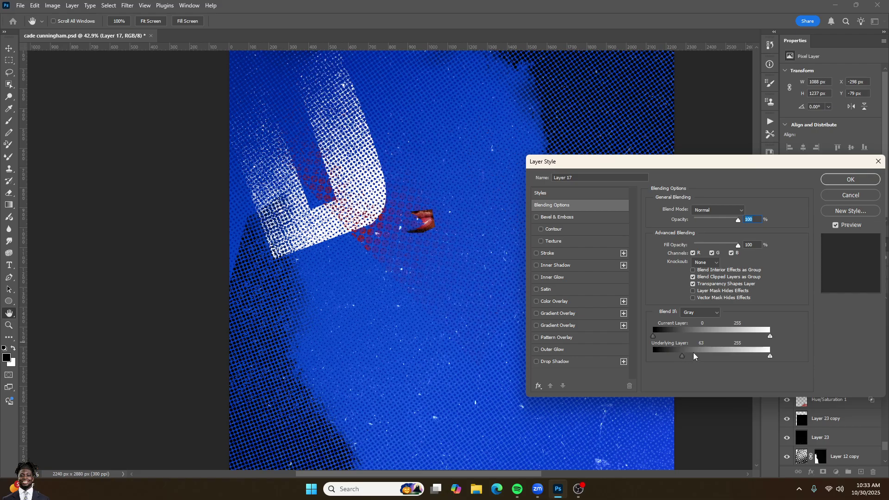
left_click_drag(683, 359, 614, 361)
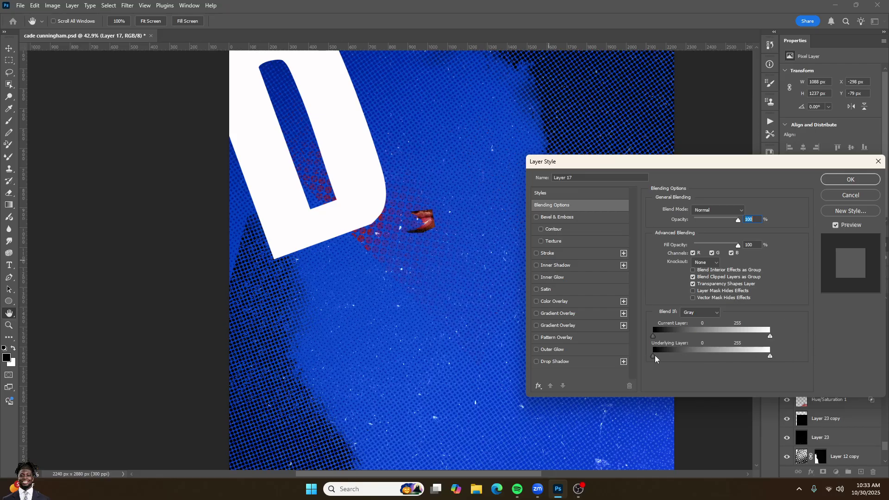
left_click_drag(660, 357, 680, 356)
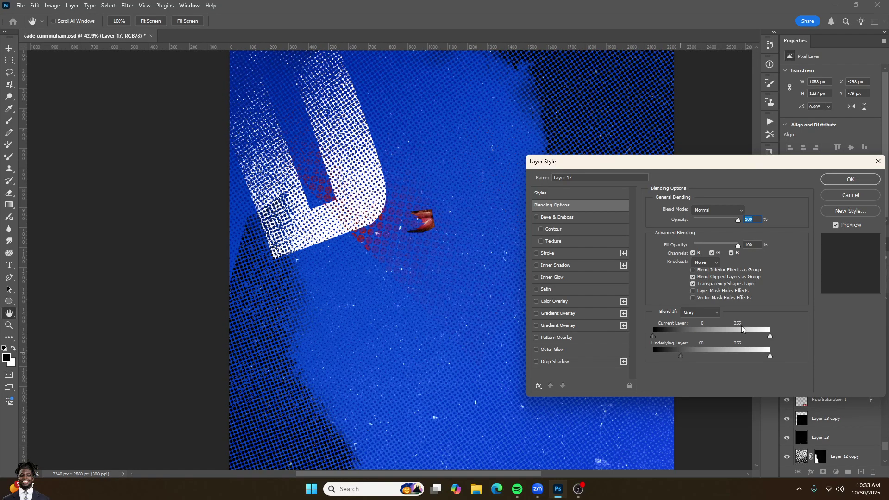
left_click(848, 179)
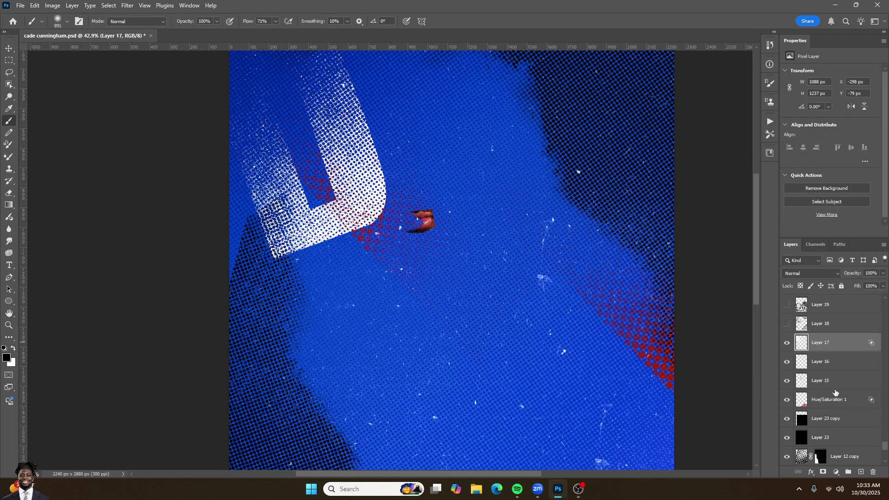
- Show Layer 18, select it, and examine its logo shapes across the poster
left_click(788, 324)
scroll(431, 287, "down", 6)
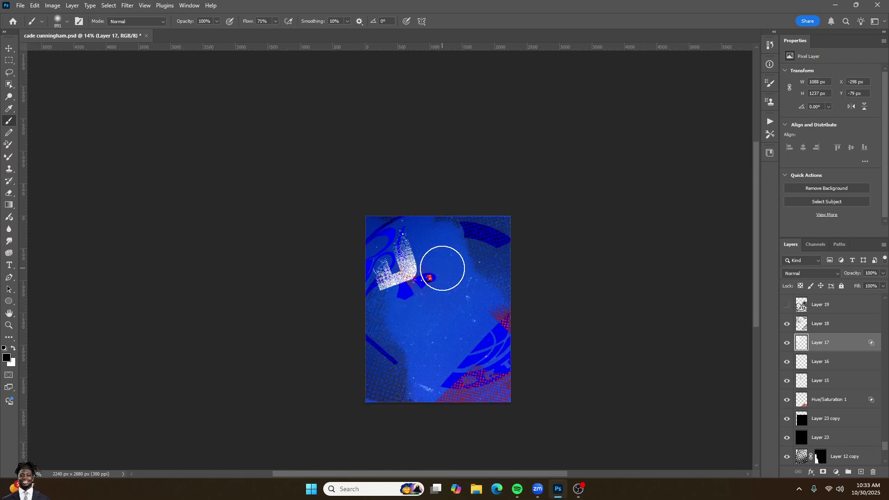
scroll(444, 278, "up", 4)
left_click(840, 324)
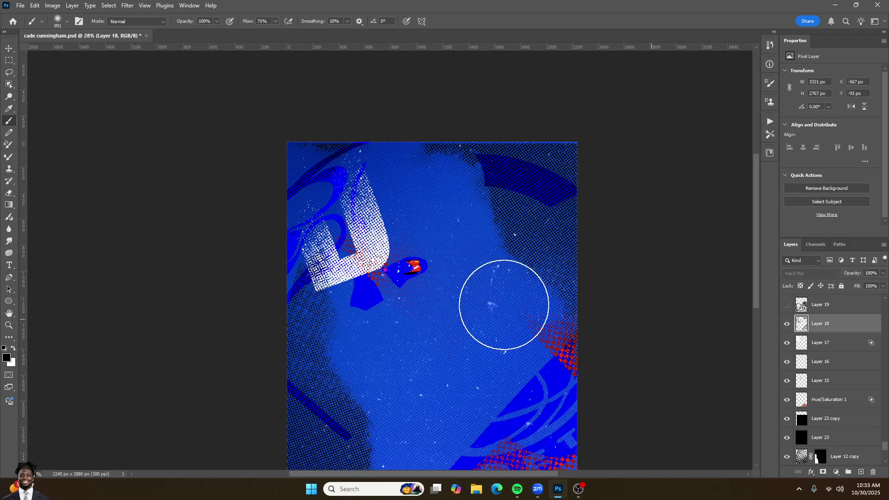
scroll(575, 308, "down", 2)
scroll(453, 300, "up", 4)
scroll(454, 300, "down", 3)
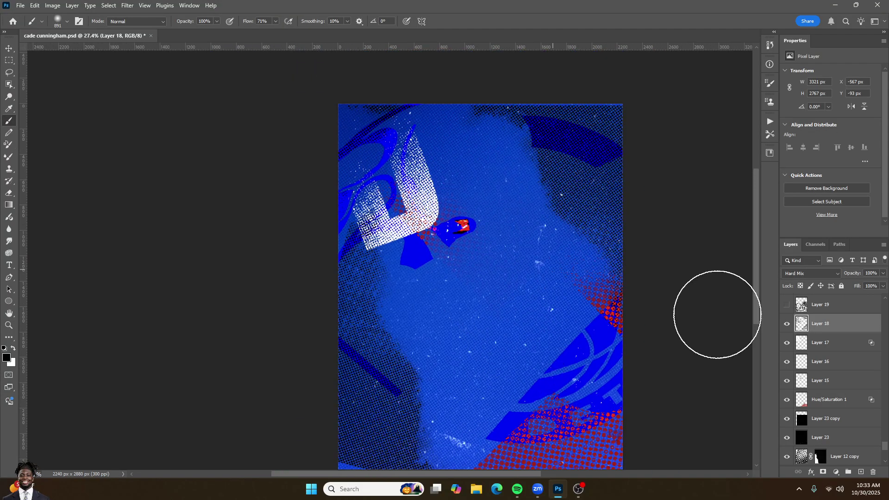
- Switch Layer 18's blend mode to Normal for comparison and set it back to Hard Mix
left_click(824, 271)
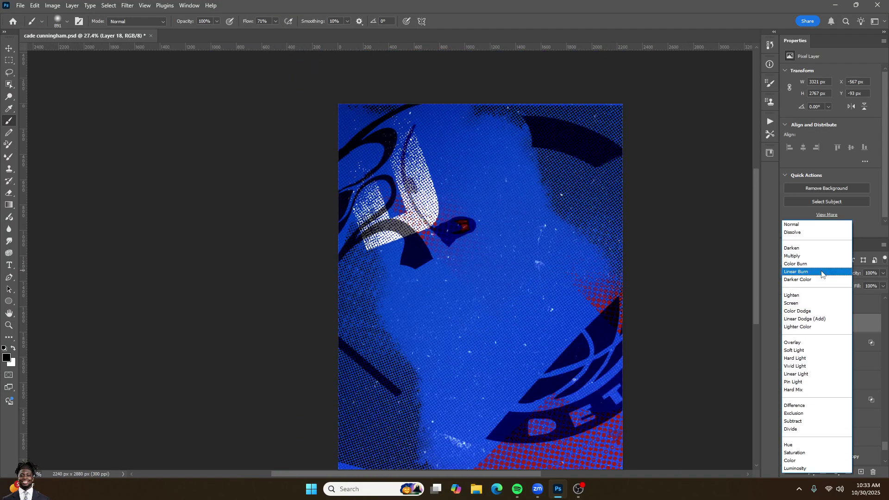
left_click(811, 223)
scroll(599, 333, "down", 2)
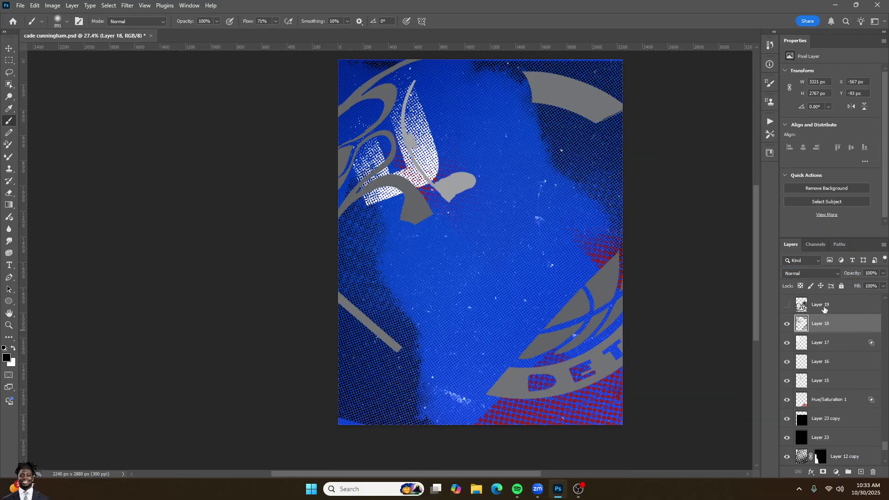
left_click(815, 271)
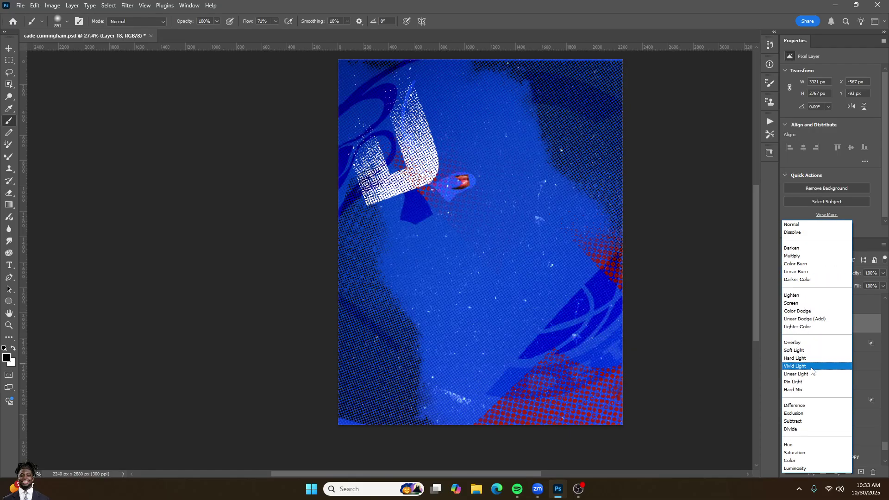
left_click(812, 391)
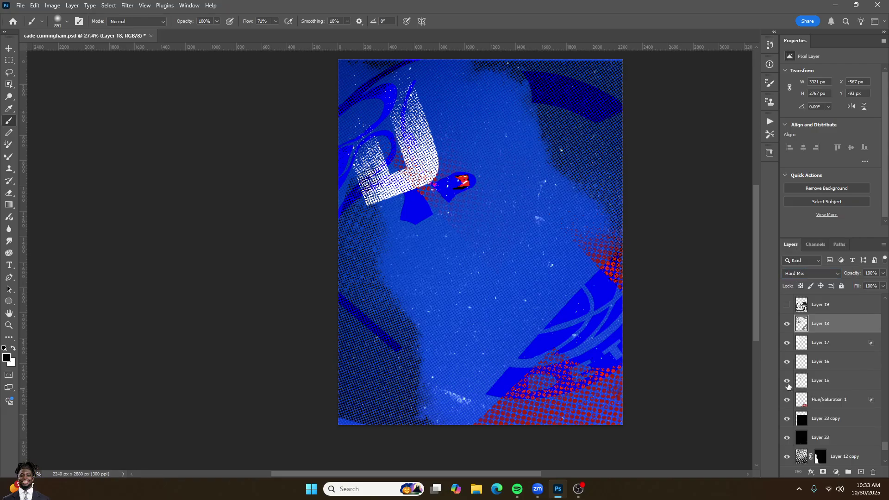
- Inspect how Layer 18's shapes blend over the white lettering and the halftone background up close
left_click(788, 324)
scroll(592, 288, "up", 3)
scroll(509, 241, "down", 3)
scroll(441, 209, "up", 1)
scroll(440, 209, "down", 1)
left_click_drag(440, 229, 408, 233)
scroll(470, 225, "up", 5)
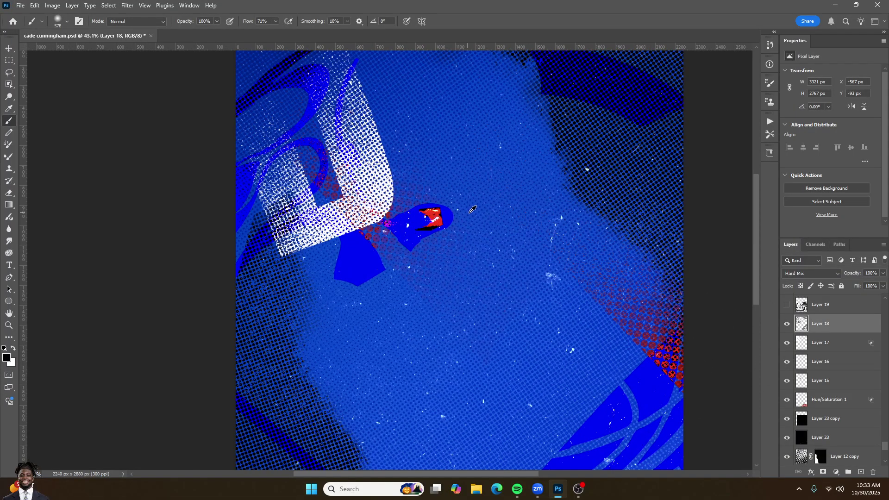
- Hide the small Layer 15 element, show Layer 19, and select Layer 19
left_click(787, 381)
scroll(786, 380, "up", 1)
left_click(788, 362)
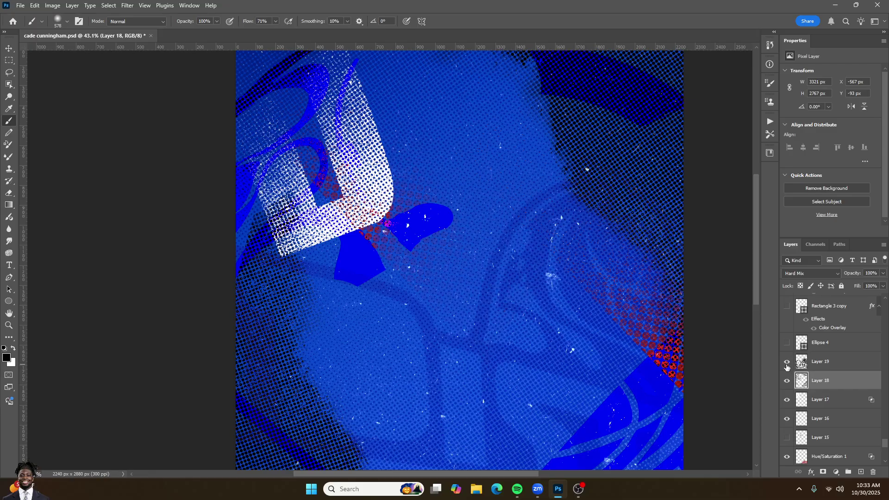
scroll(601, 326, "down", 3)
left_click(823, 360)
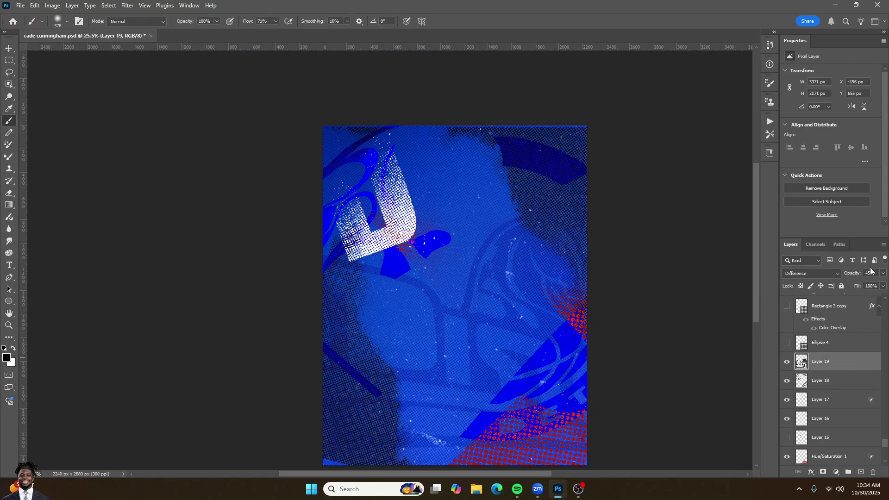
- Preview other blend modes on Layer 19 but keep Difference, and undo a trial change of its opacity
left_click(834, 271)
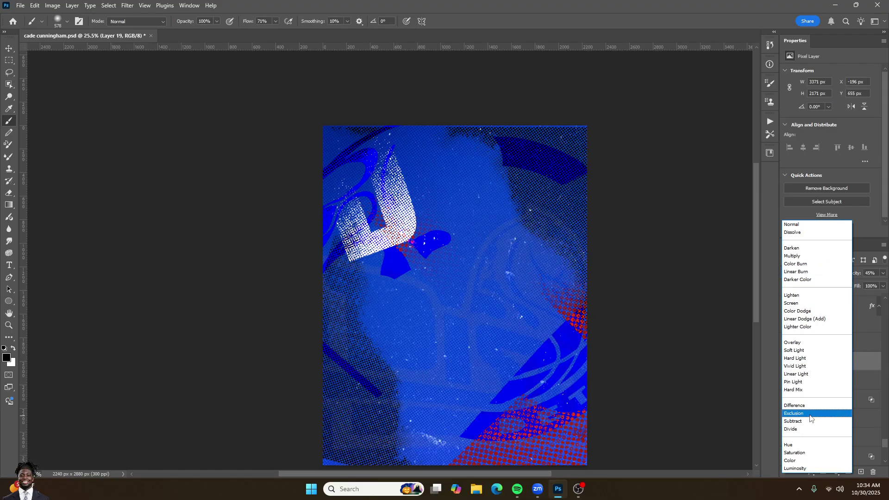
left_click(808, 408)
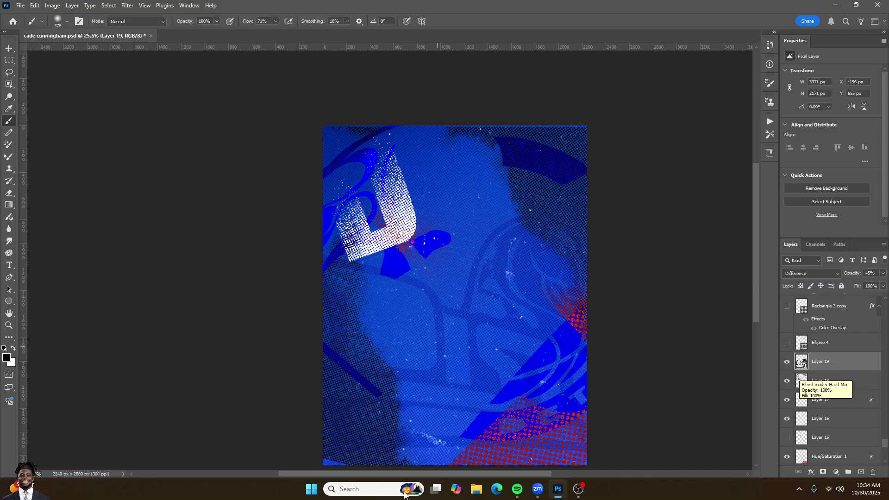
left_click_drag(858, 275, 887, 276)
key("ctrl+z")
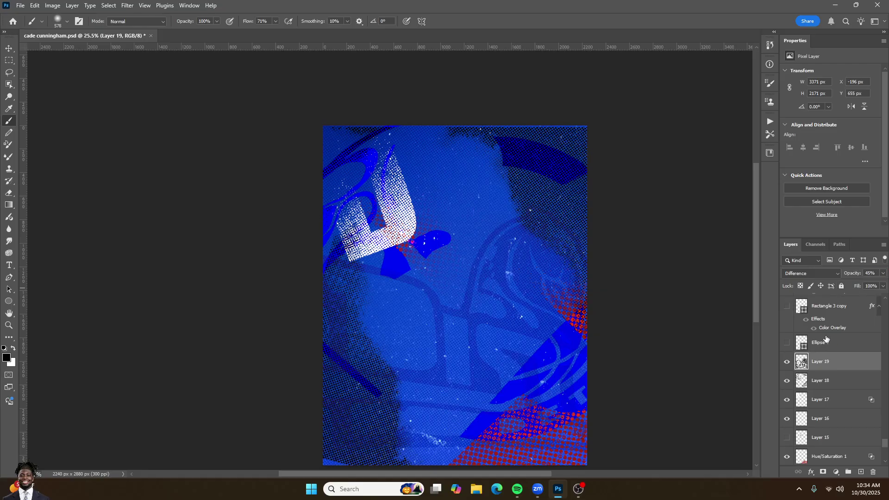
- Show the white curved Ellipse 4 shape and inspect it on the canvas
left_click(787, 342)
scroll(539, 254, "up", 3)
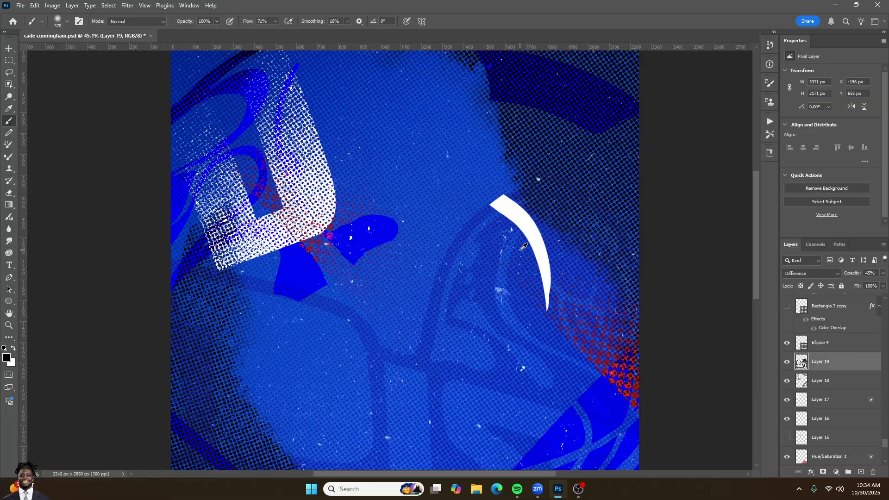
scroll(872, 396, "up", 2)
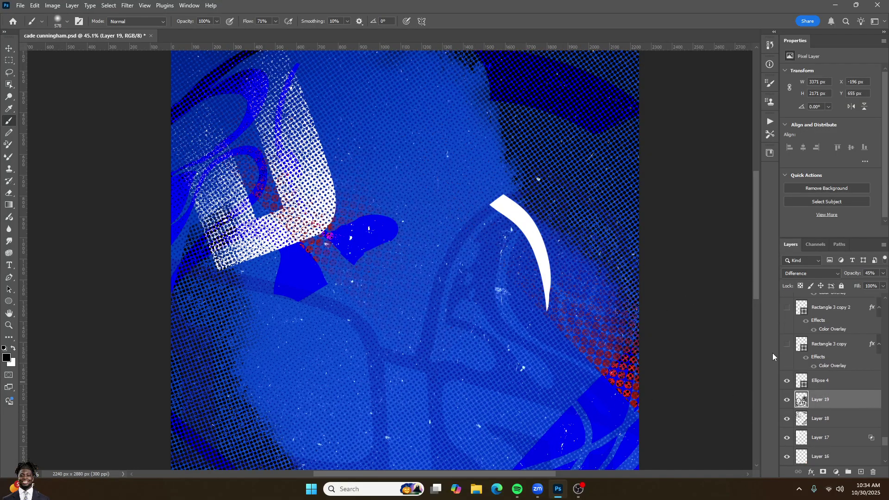
- Show Rectangle 3 copy, Rectangle 3 copy 2 and Rectangle 3 copy 3 to build up the red border
left_click(788, 344)
scroll(456, 253, "down", 3)
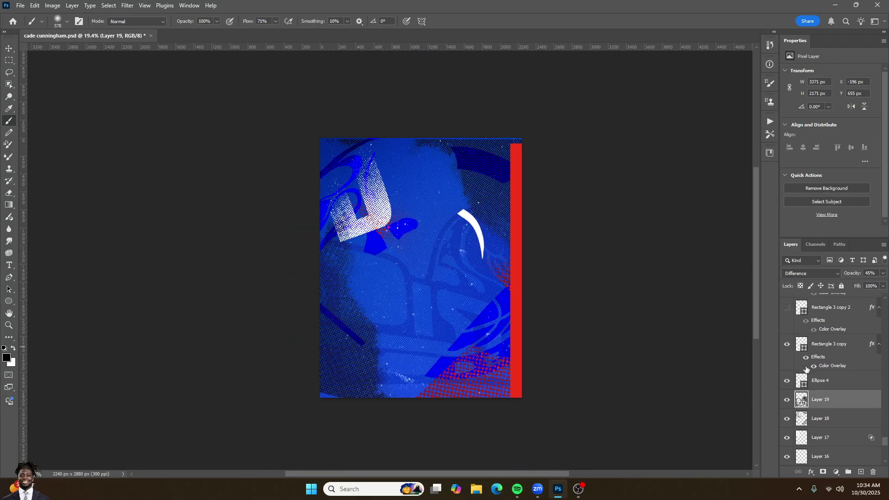
left_click(787, 345)
left_click(787, 345)
left_click(787, 308)
left_click(786, 307)
left_click(786, 307)
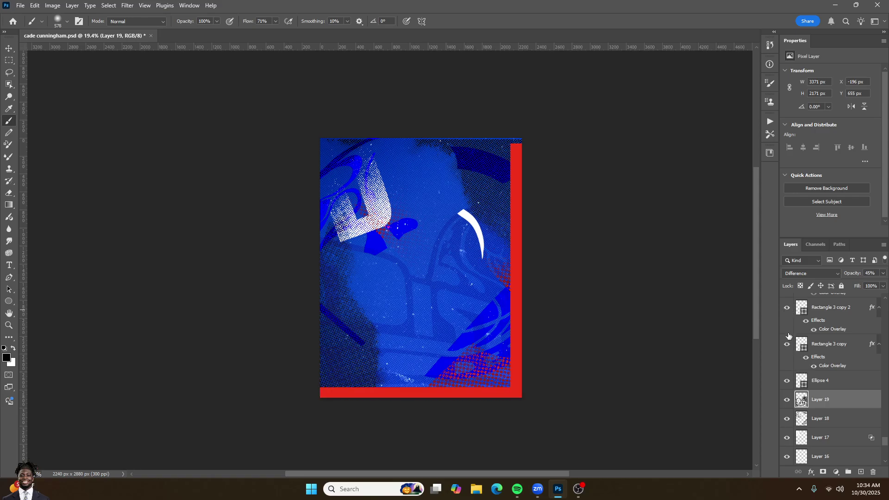
scroll(789, 334, "up", 2)
left_click(787, 310)
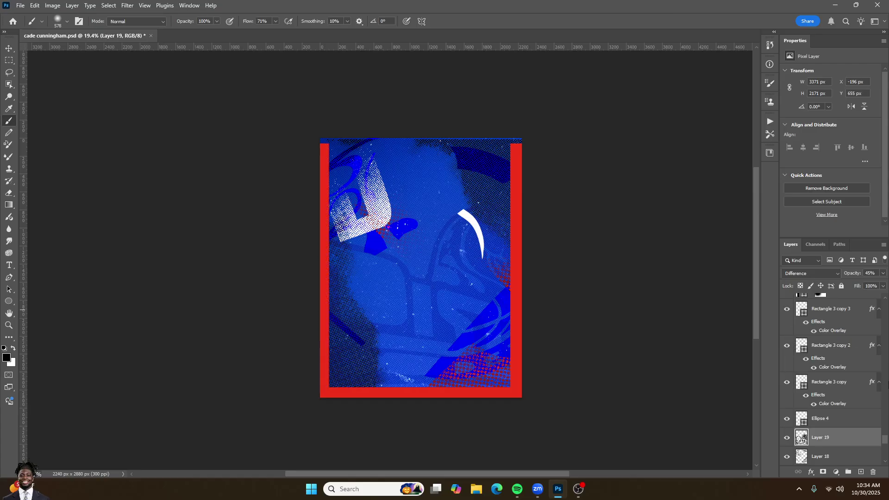
- Show Layer 37 briefly to view the finished poster, and hide it again
scroll(884, 437, "up", 10)
left_click(787, 341)
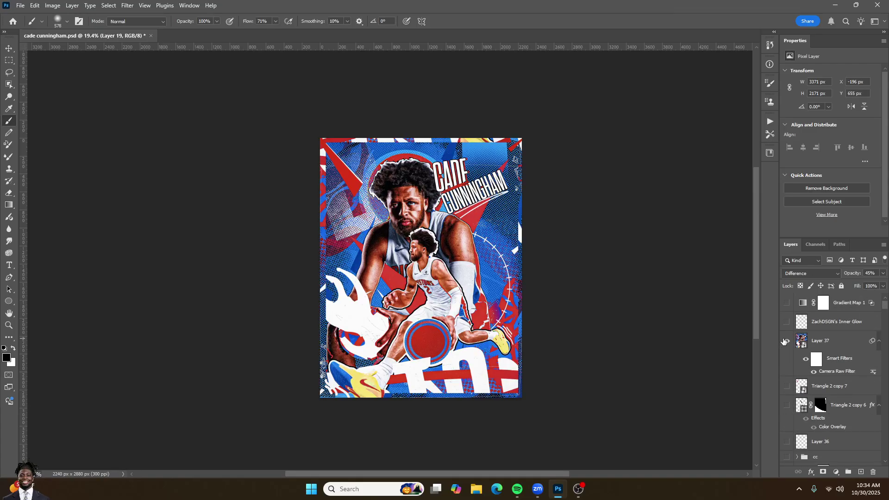
left_click(786, 341)
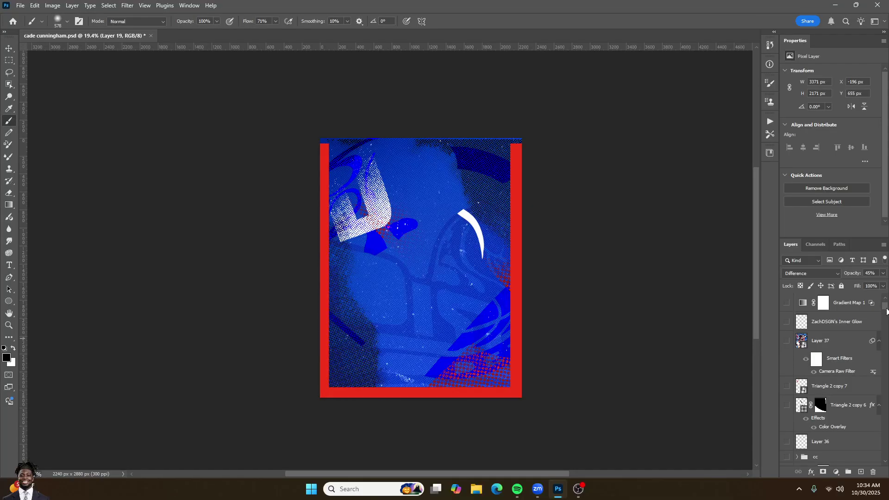
- Hide the three red border layers Rectangle 3 copy, Rectangle 3 copy 2 and Rectangle 3 copy 3
scroll(829, 324, "down", 8)
left_click_drag(886, 391, 883, 440)
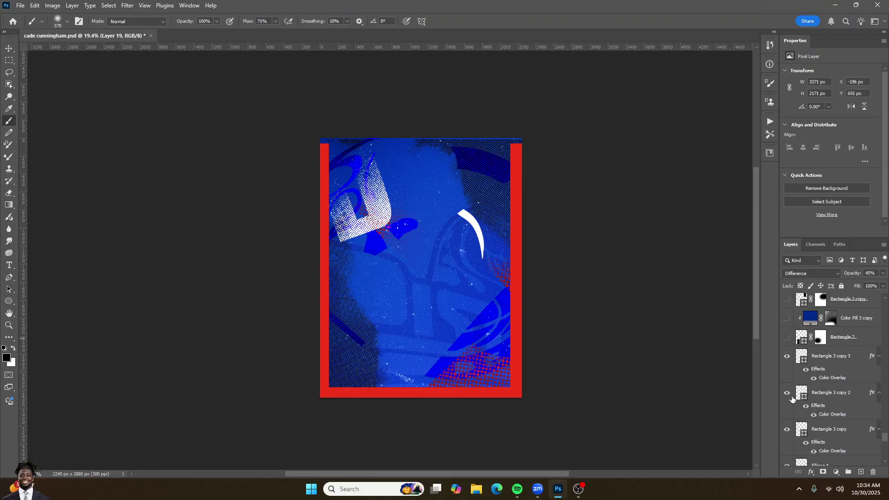
left_click(788, 429)
left_click(787, 356)
scroll(785, 376, "up", 1)
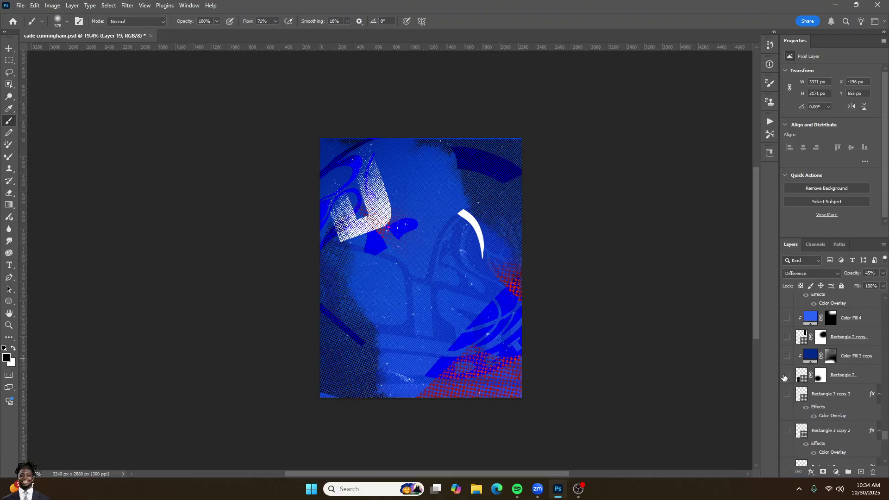
- Preview Rectangle 2, its Color Fill 3 copy and the red Rectangle 3 bar, and hide them again
left_click(787, 376)
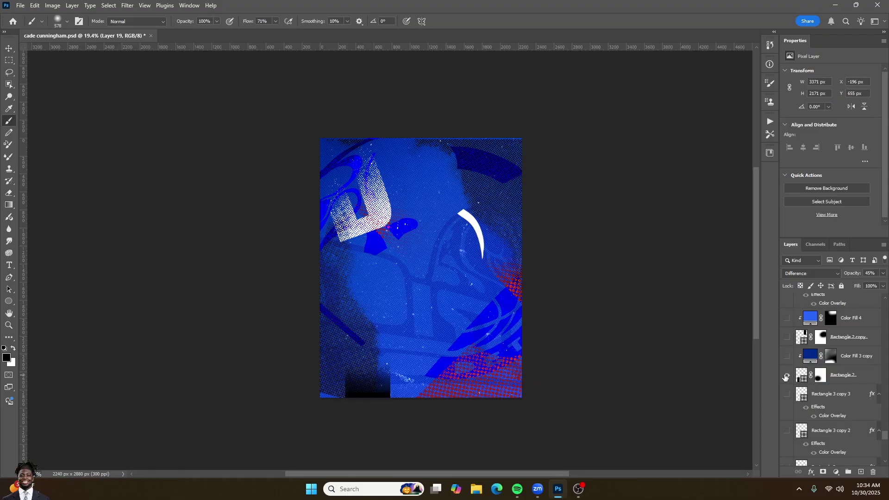
left_click(787, 376)
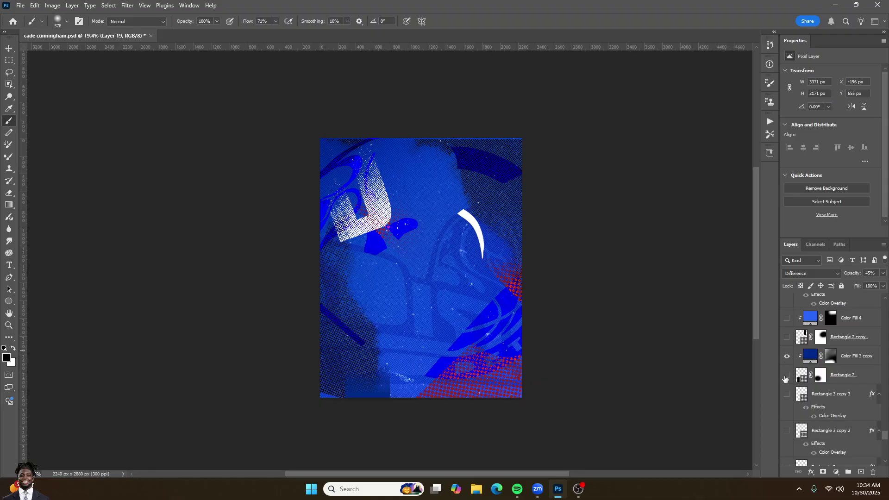
scroll(787, 370, "up", 1)
left_click(786, 339)
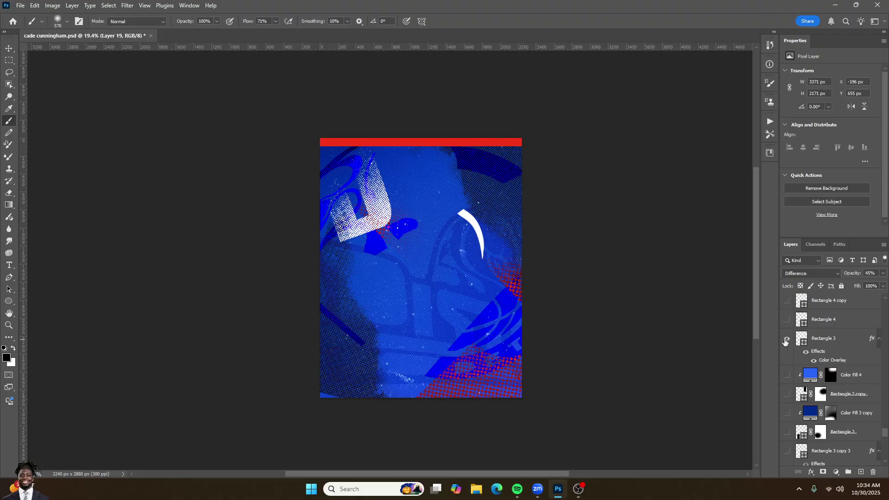
left_click(787, 339)
- Show the Rectangle 4 outline around the poster and select its layer
left_click(787, 319)
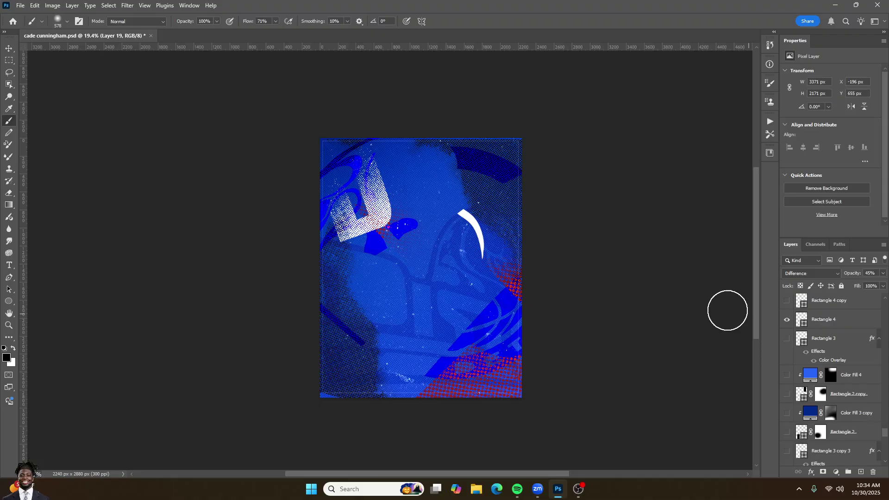
scroll(384, 152, "up", 3)
left_click(824, 320)
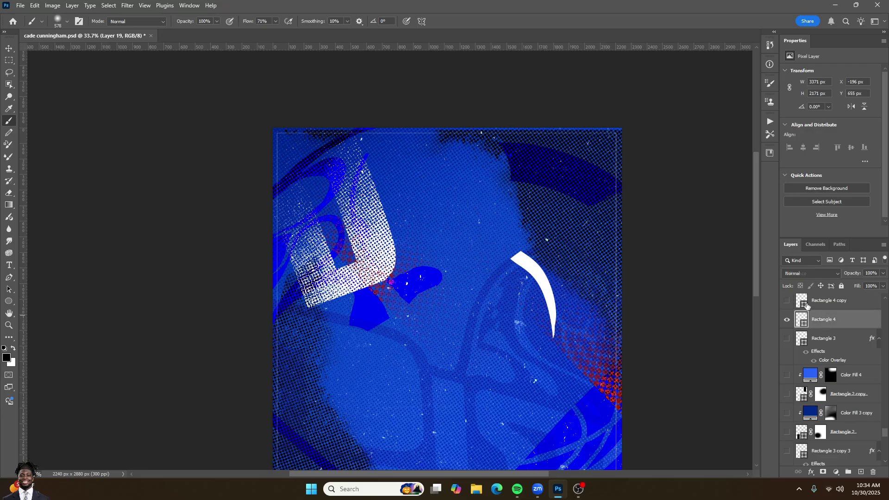
- Examine the thin Rectangle 4 outline along the poster edges and display its transform controls with the Move tool
scroll(391, 292, "down", 3)
scroll(399, 295, "up", 3)
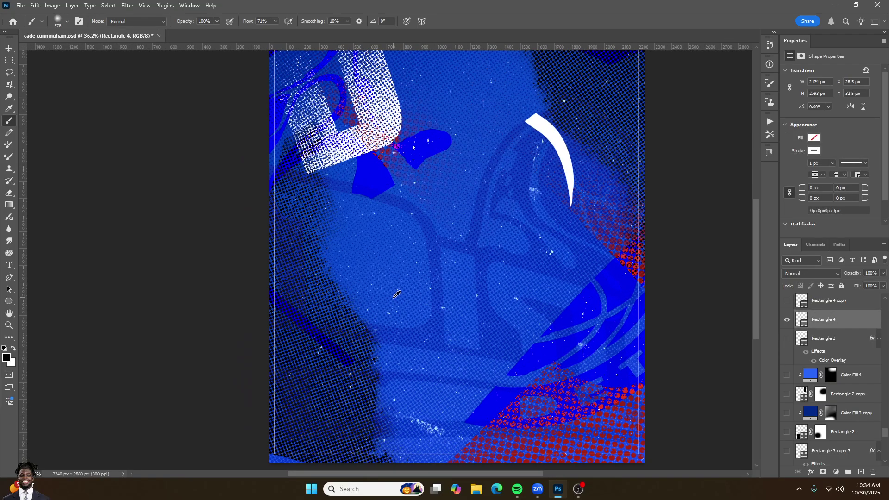
scroll(397, 294, "down", 3)
scroll(431, 222, "up", 3)
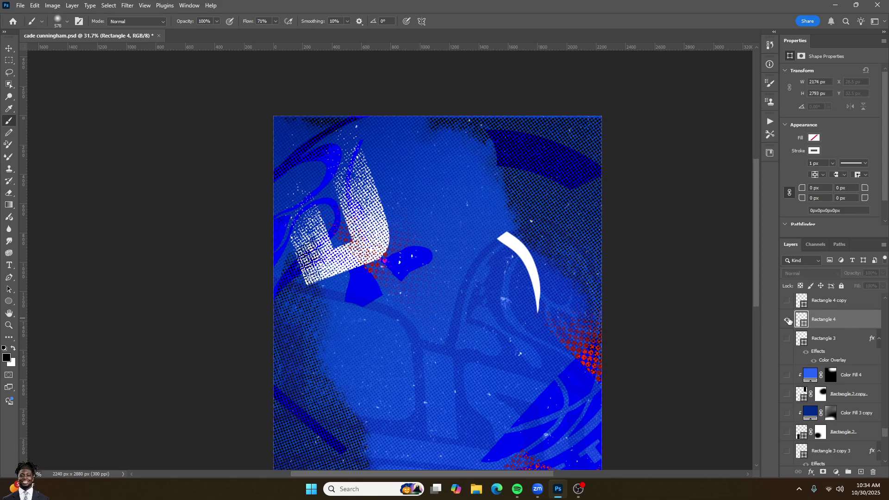
scroll(268, 185, "down", 2)
key("v")
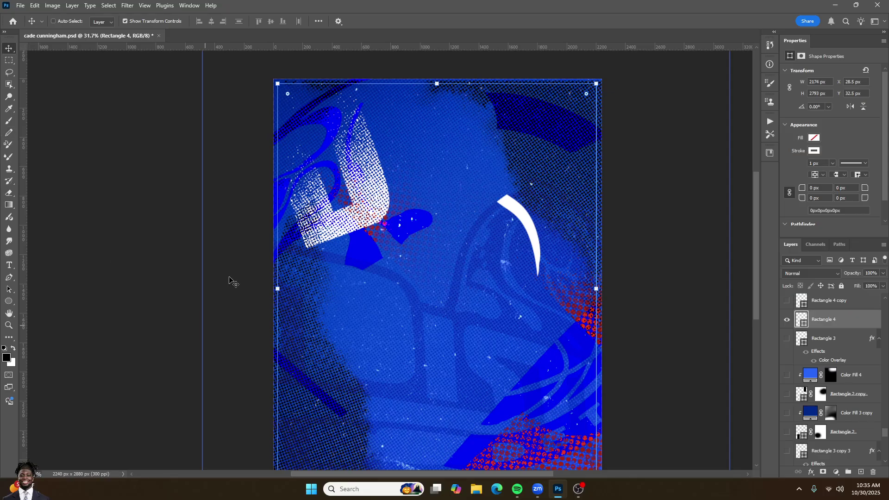
- Hide the Rectangle 4 outline and draw an unfilled rectangle with a 1 px white stroke over the poster, about 2260 × 2827 px
scroll(314, 216, "down", 2)
left_click_drag(9, 301, 29, 304)
left_click(29, 303)
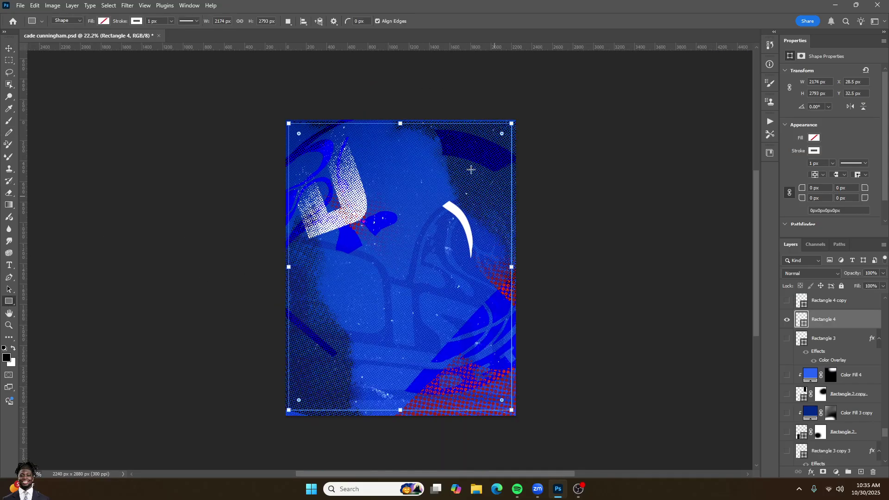
left_click(787, 320)
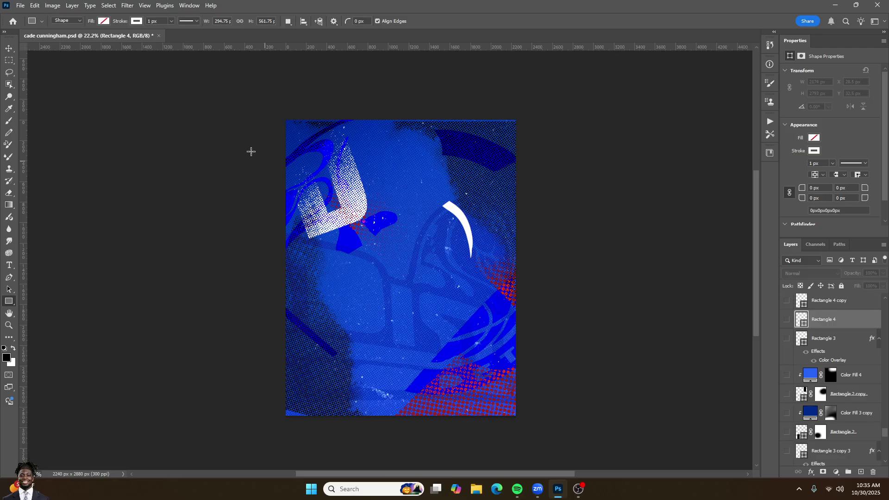
left_click_drag(293, 126, 517, 412)
- Scale the new rectangle to about 89% and move it inward so it sits inside the poster edges
key("ctrl+t")
scroll(502, 274, "up", 2)
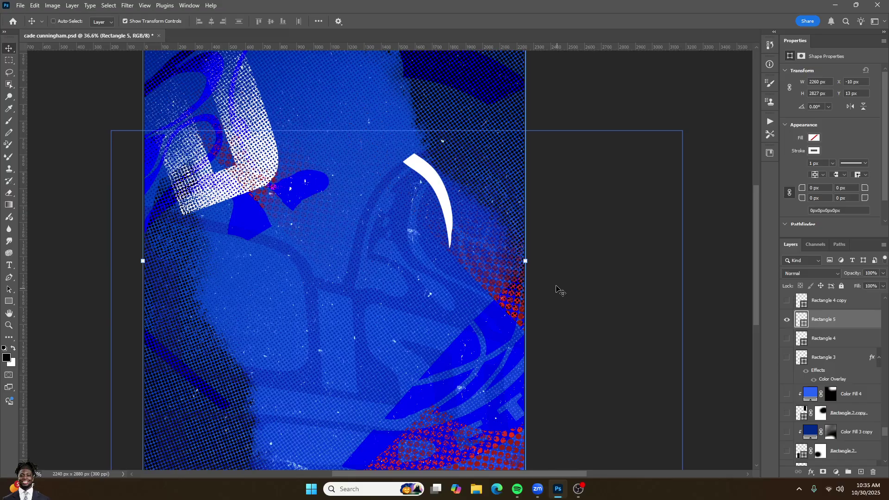
left_click_drag(524, 261, 482, 261)
scroll(247, 407, "down", 3)
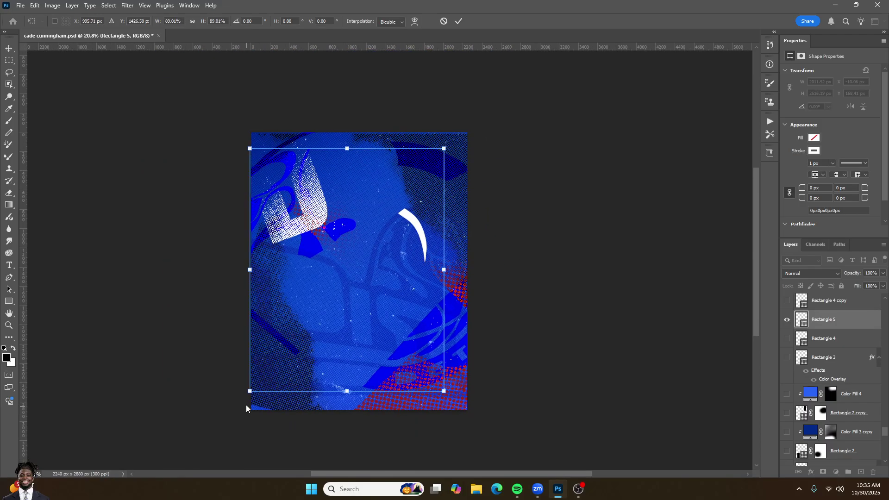
left_click_drag(308, 356, 319, 362)
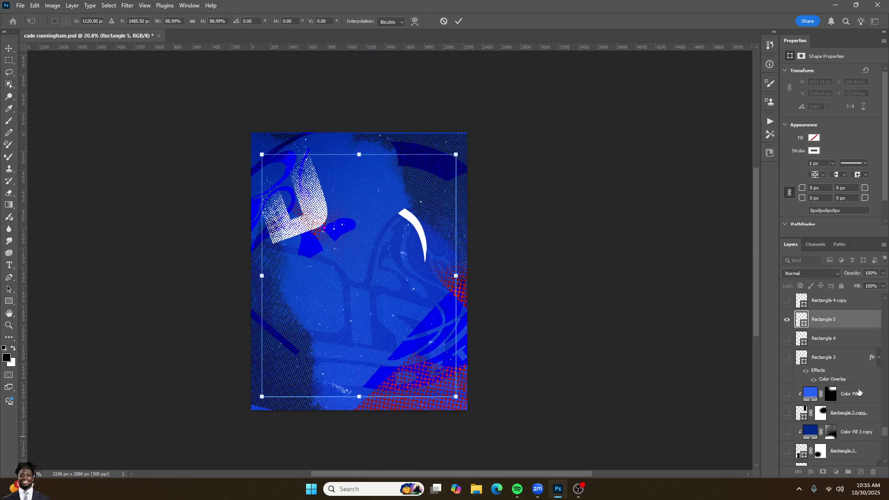
key("Return")
scroll(369, 242, "up", 3)
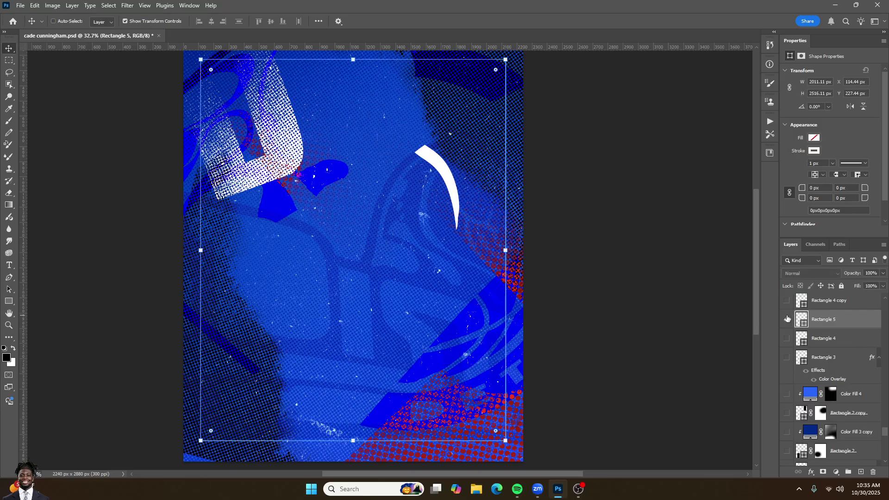
- Fill the Rectangle 5 shape with solid white
left_click(815, 138)
left_click(769, 186)
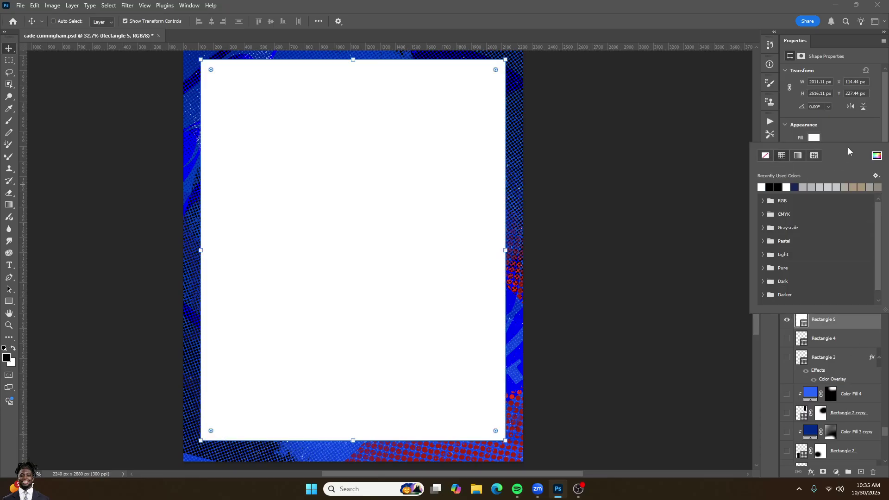
left_click(815, 150)
left_click(816, 151)
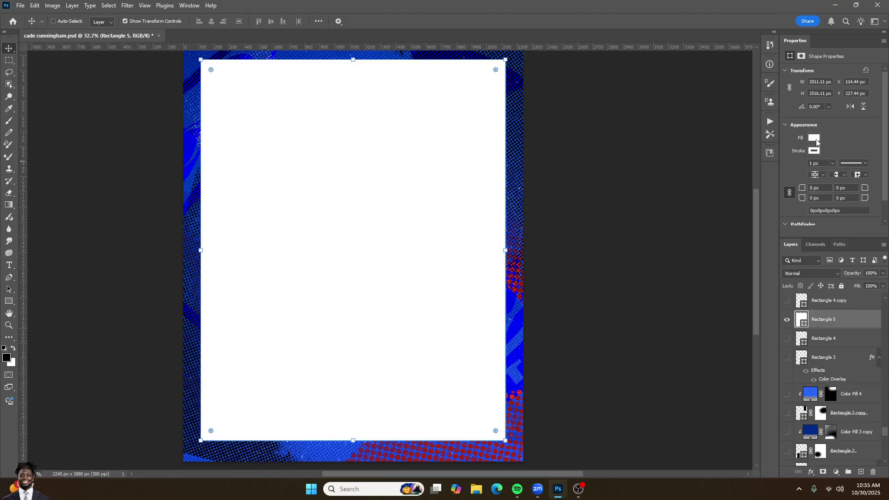
- Try Rectangle 5 at 0% and 69% fill opacity, and set the fill opacity to 100%
left_click_drag(858, 286, 779, 287)
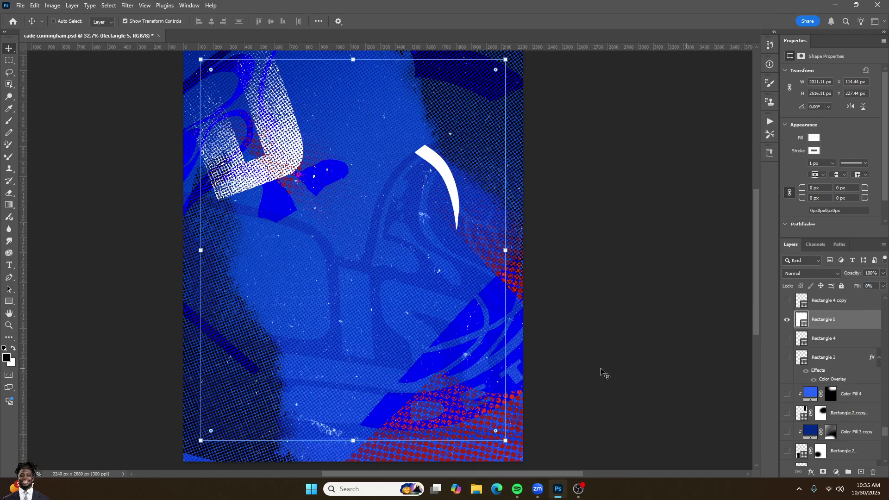
left_click_drag(856, 290, 882, 289)
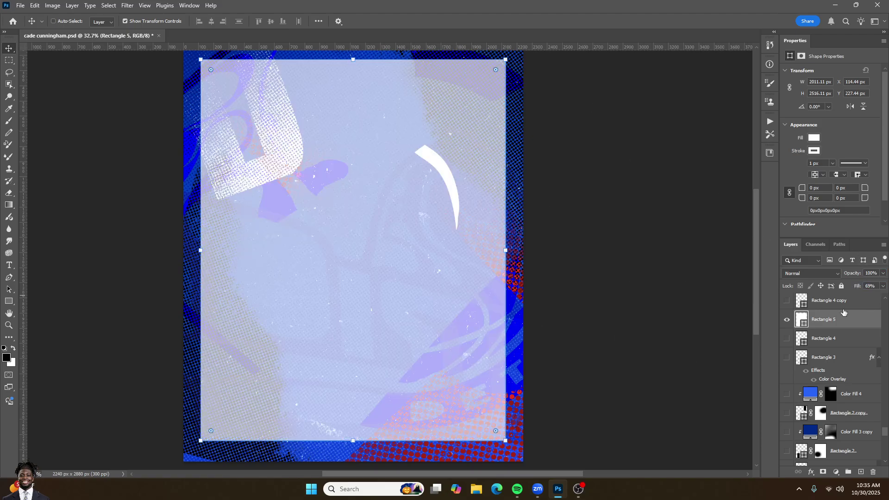
left_click(874, 286)
type("100")
key("Return")
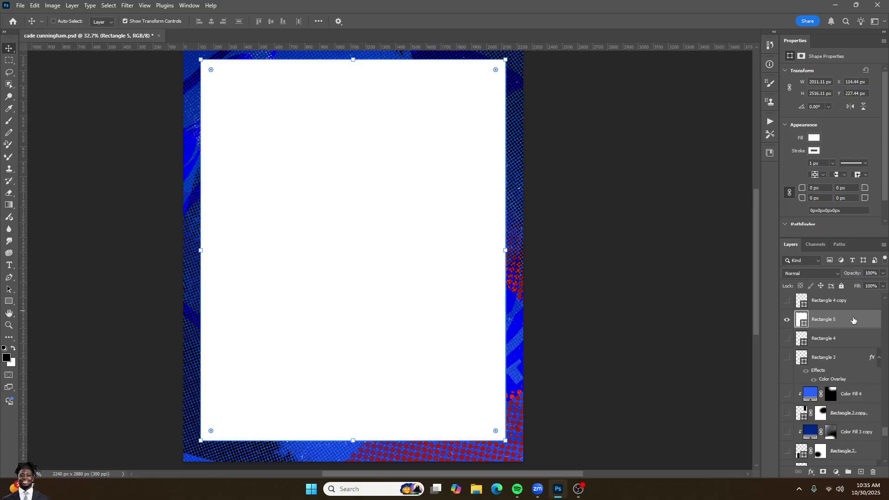
- Check Rectangle 5's blending options and stroke width, and convert the layer to a smart object
double_click(853, 323)
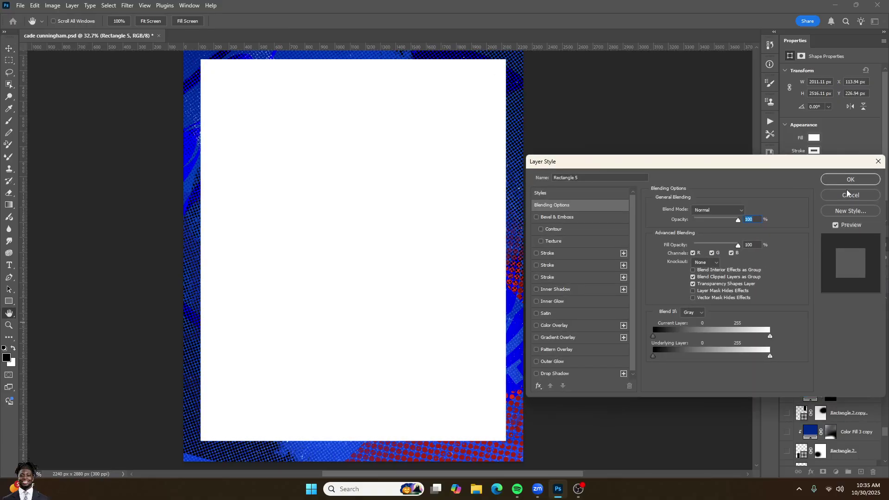
left_click(853, 180)
left_click(832, 163)
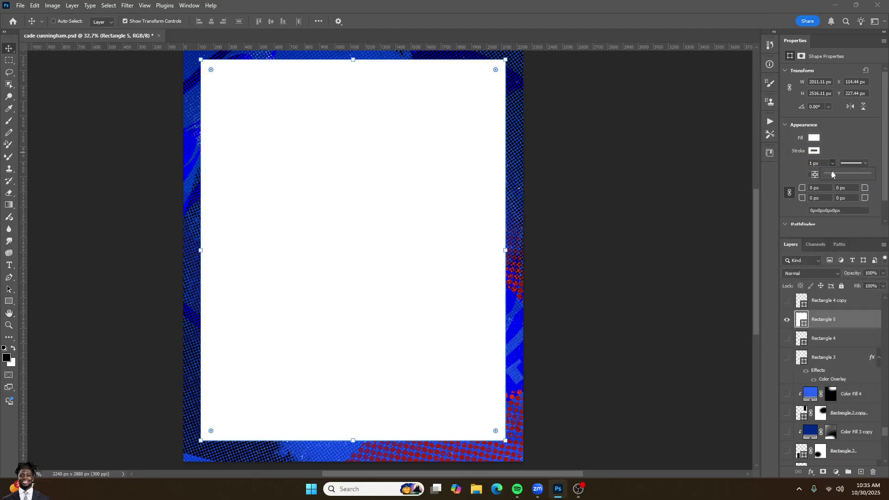
right_click(854, 320)
left_click(852, 212)
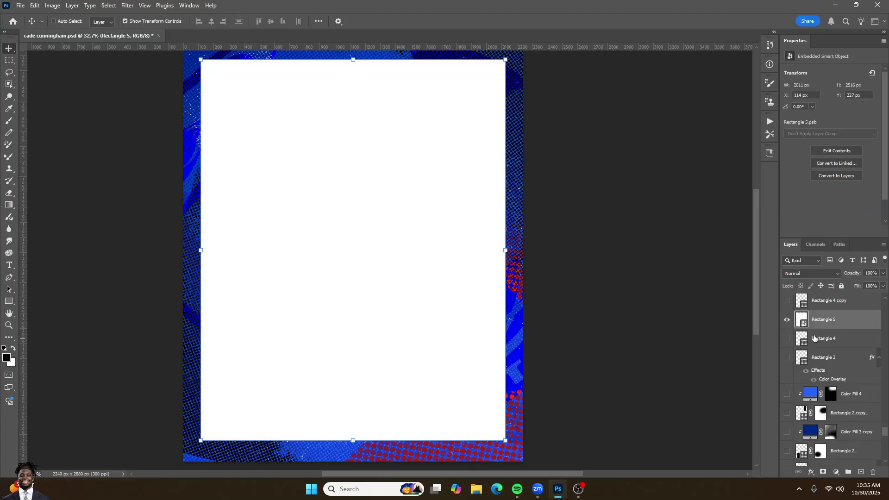
- Add a 1 px white inside Stroke effect to Rectangle 5 and set the layer's fill opacity to 0%
double_click(862, 319)
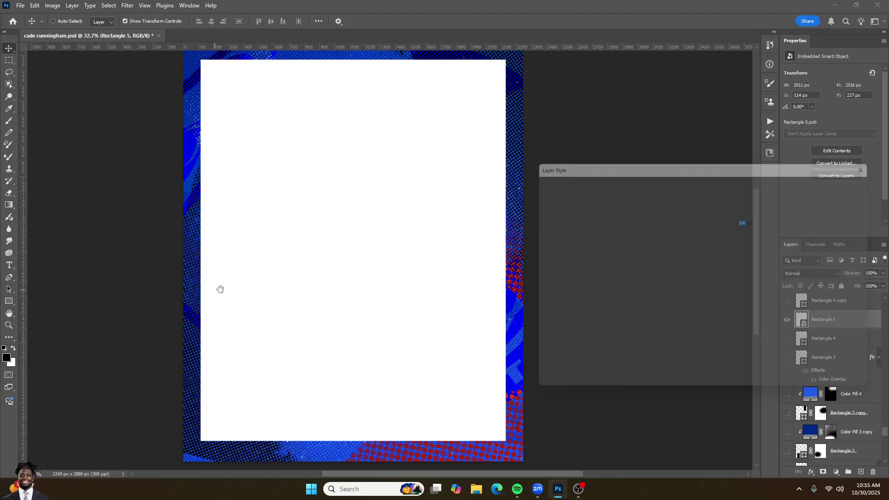
left_click(537, 266)
left_click(536, 266)
left_click(536, 253)
left_click(548, 253)
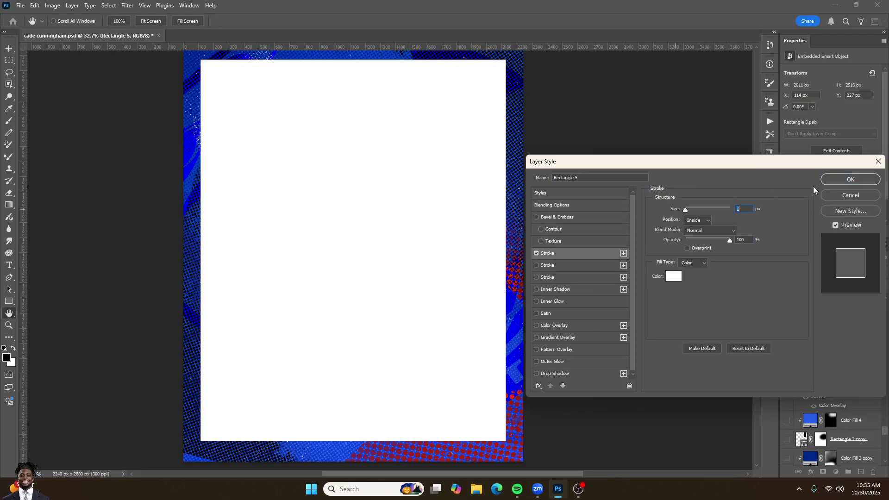
left_click(851, 179)
type("0")
key("Return")
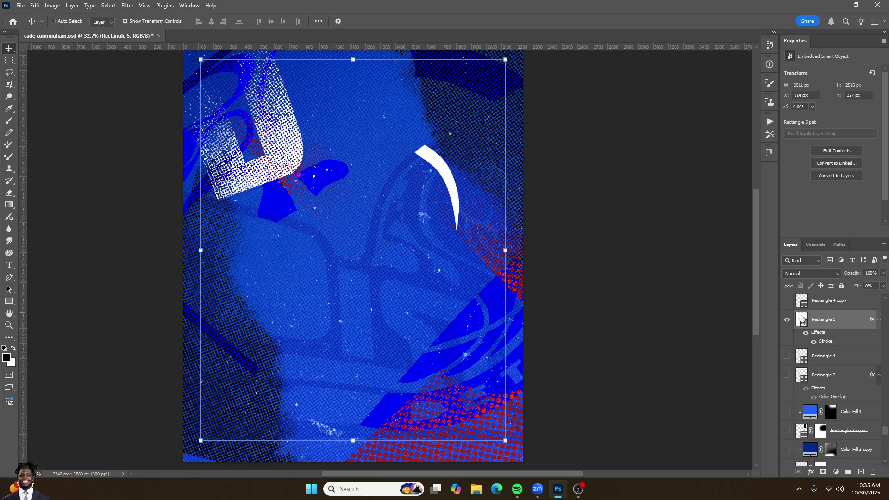
- Delete the Rectangle 5 layer, show the Rectangle 4 outline again and hide the red Rectangle 3 bar
key("Delete")
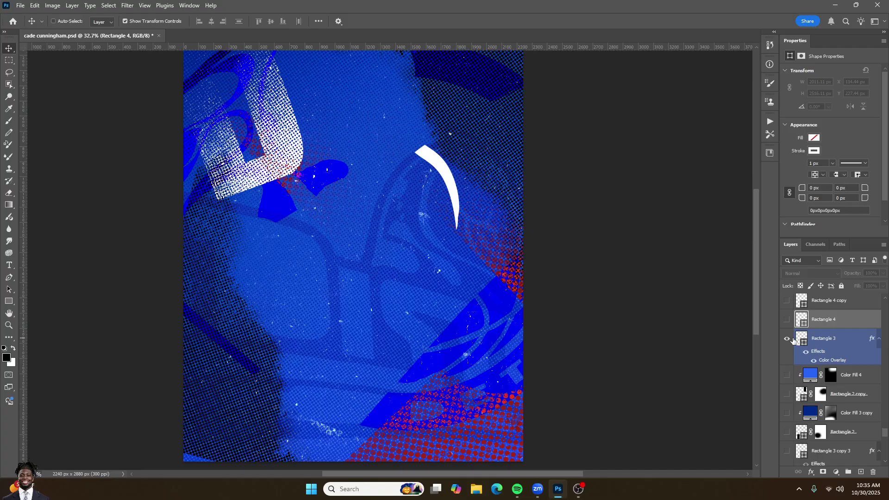
left_click(787, 320)
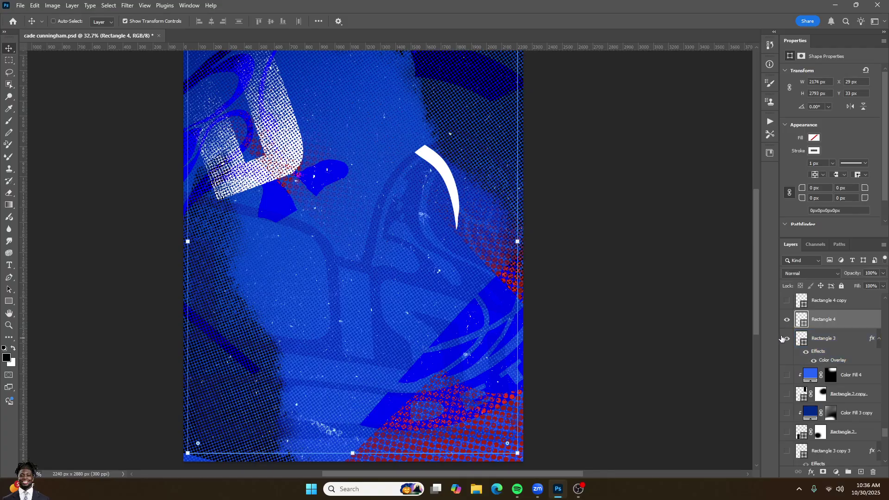
key("ctrl+minus")
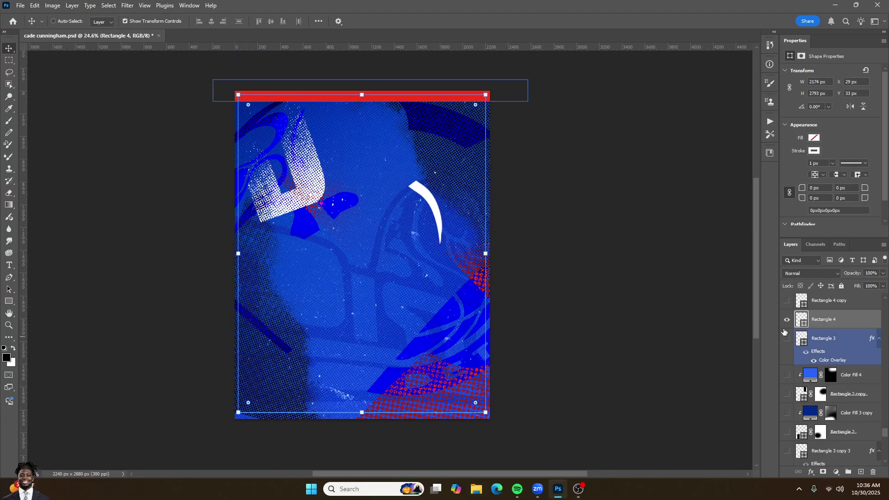
left_click(787, 339)
- Show the Rectangle 4 copy outline crossing the poster and select its layer
left_click(787, 302)
scroll(603, 338, "up", 2)
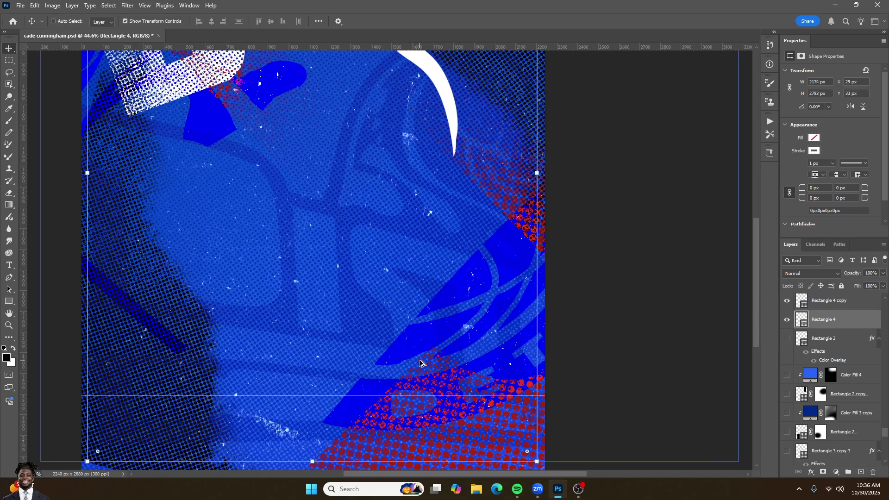
left_click(828, 301)
- Try moving the Rectangle 4 copy outline upward, undo the move, and inspect the thin crossing lines near the poster's upper edge
left_click_drag(436, 378, 437, 336)
scroll(435, 305, "up", 3)
key("ctrl+z")
scroll(412, 292, "down", 5)
scroll(365, 288, "up", 4)
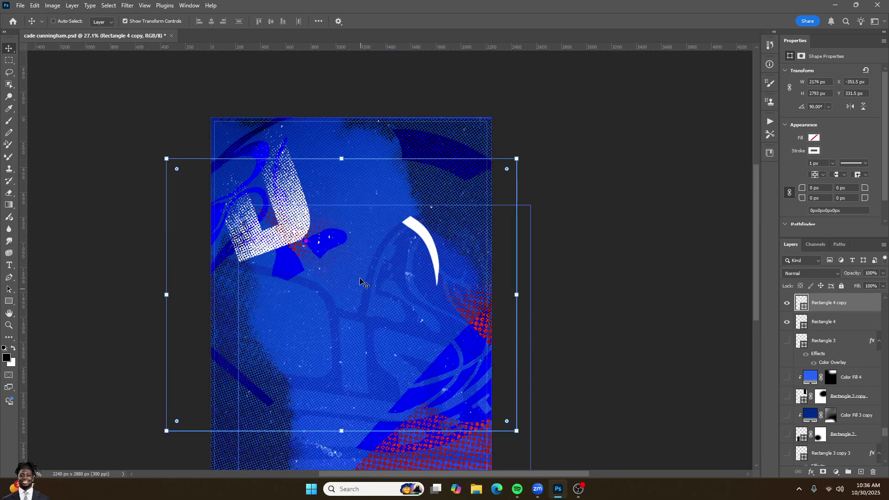
scroll(344, 236, "up", 2)
scroll(344, 235, "up", 2)
scroll(783, 317, "up", 2)
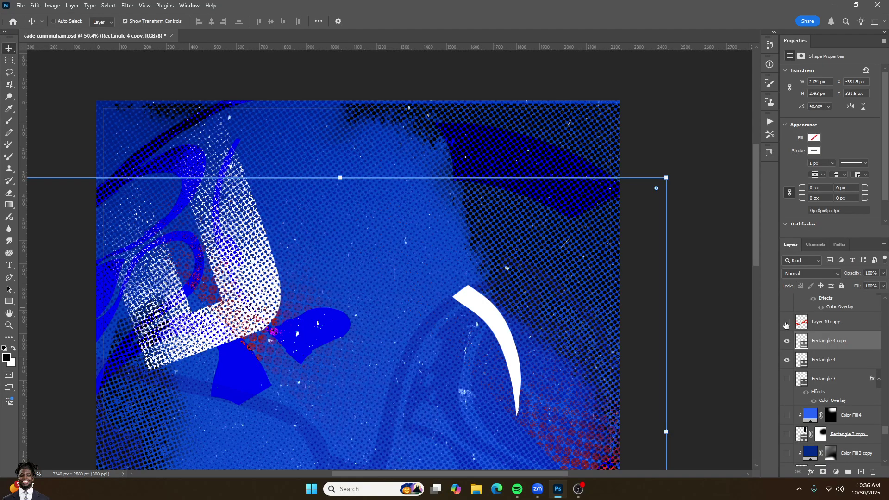
- Show the red splashes of Layer 10 copy across the poster and undo the stray move
left_click(786, 325)
scroll(442, 302, "down", 1)
scroll(442, 301, "down", 2)
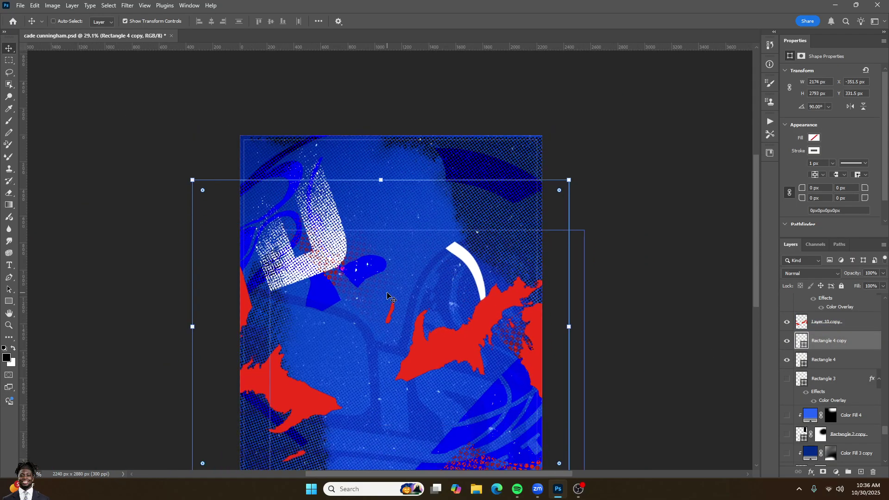
left_click_drag(540, 285, 511, 334)
key("ctrl+z")
- Select Layer 10 copy, try shifting its red splashes, compare the poster with and without them, and hide the layer
left_click(827, 322)
left_click_drag(498, 297, 484, 309)
left_click(787, 323)
scroll(790, 352, "up", 3)
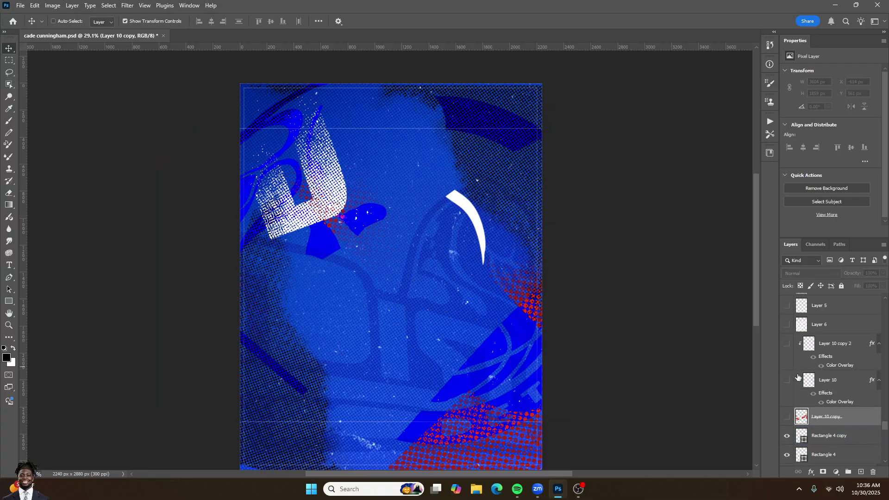
left_click(787, 416)
left_click(787, 416)
left_click(787, 416)
left_click(787, 417)
- Show and select the white Detroit Pistons lettering in Layer 6, and compare it with the finished poster in Layer 37
left_click(787, 326)
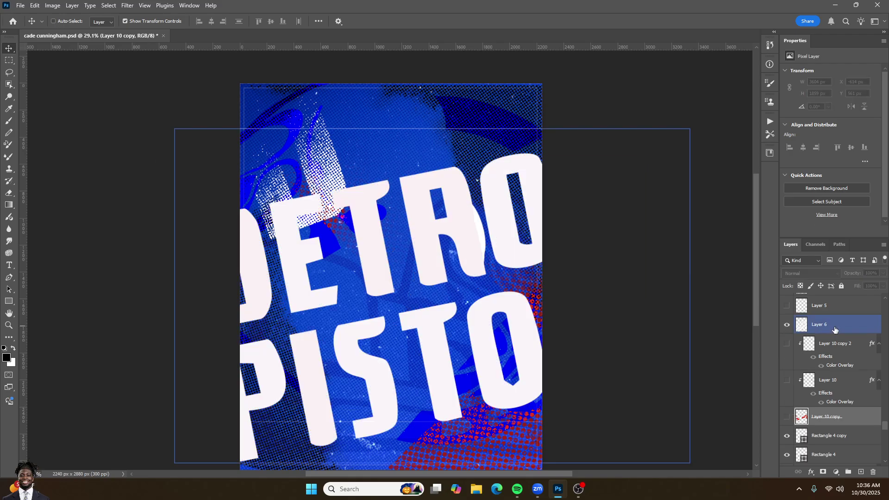
left_click(835, 329)
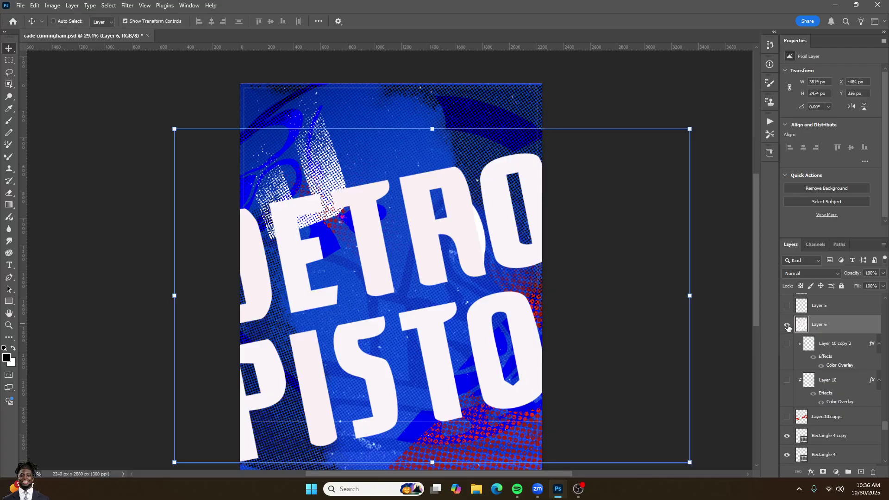
left_click_drag(886, 421, 876, 293)
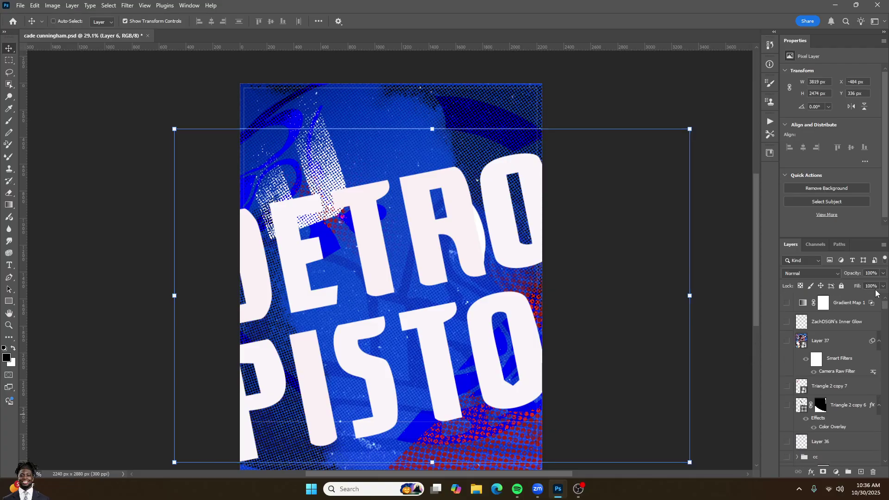
left_click(786, 341)
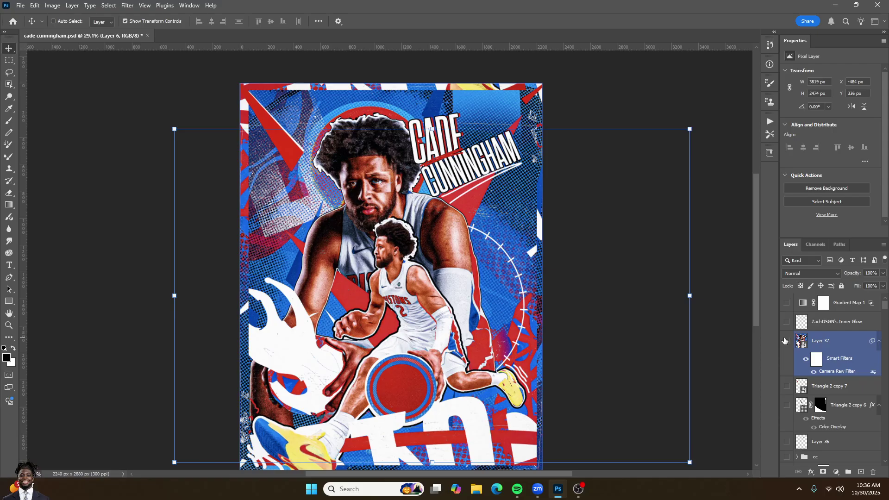
left_click(786, 341)
- Hide the Layer 6 lettering, and preview Layer 5 before hiding it again
left_click_drag(886, 308, 885, 423)
left_click(786, 388)
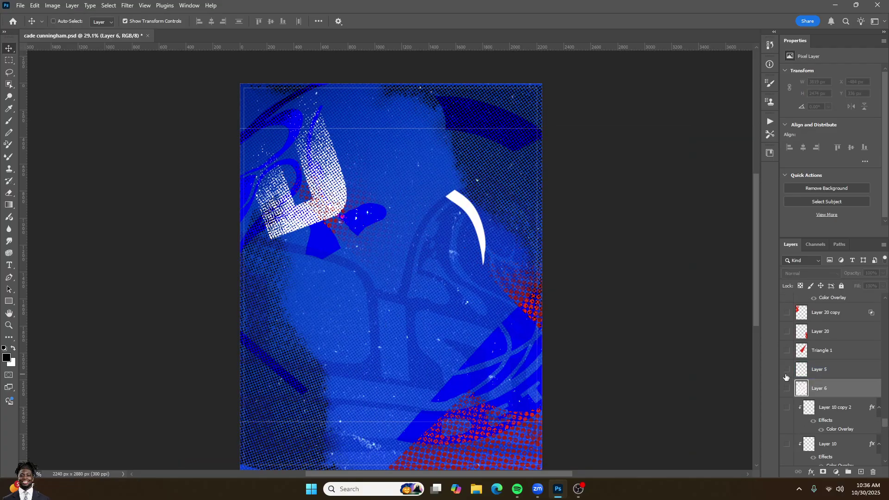
left_click(786, 377)
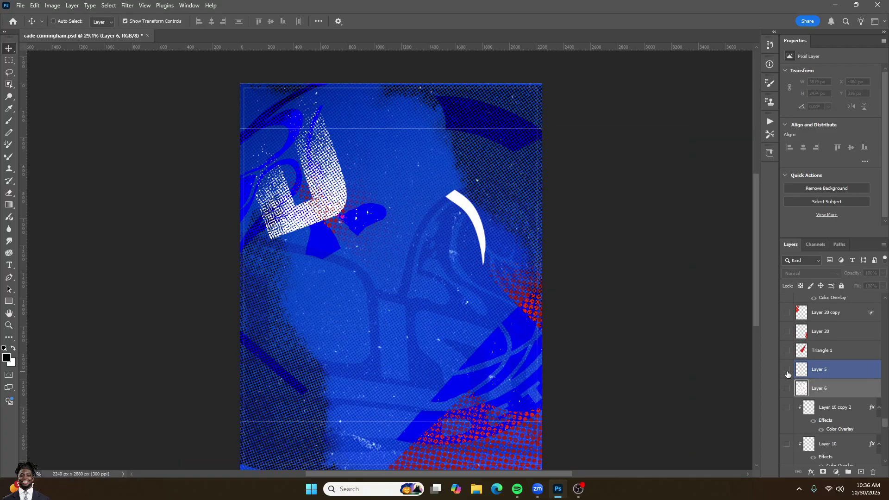
left_click(786, 369)
- Show the red Triangle 1 shape and display the merged poster in Layer 31 to compare its placement
left_click(787, 351)
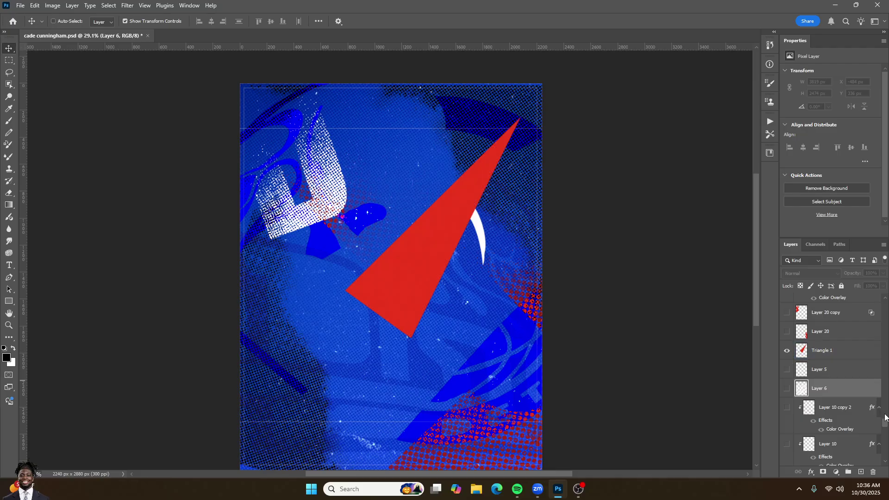
scroll(882, 355, "up", 5)
scroll(853, 403, "up", 8)
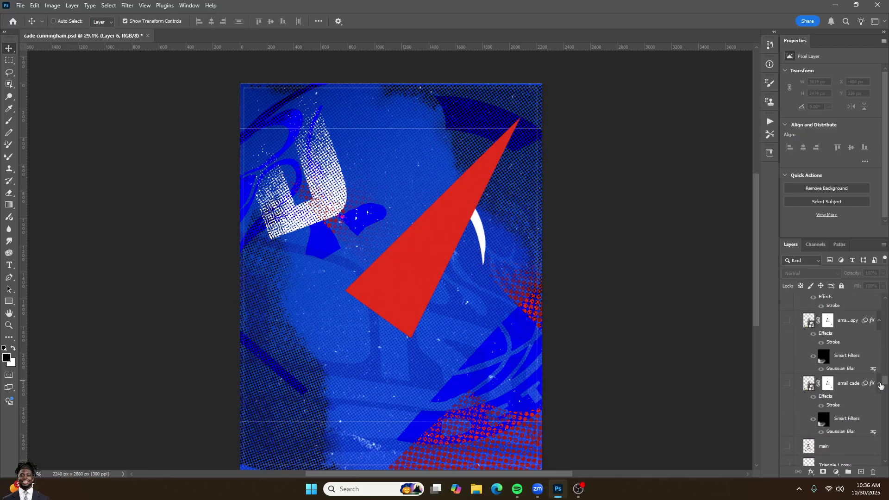
scroll(810, 384, "up", 6)
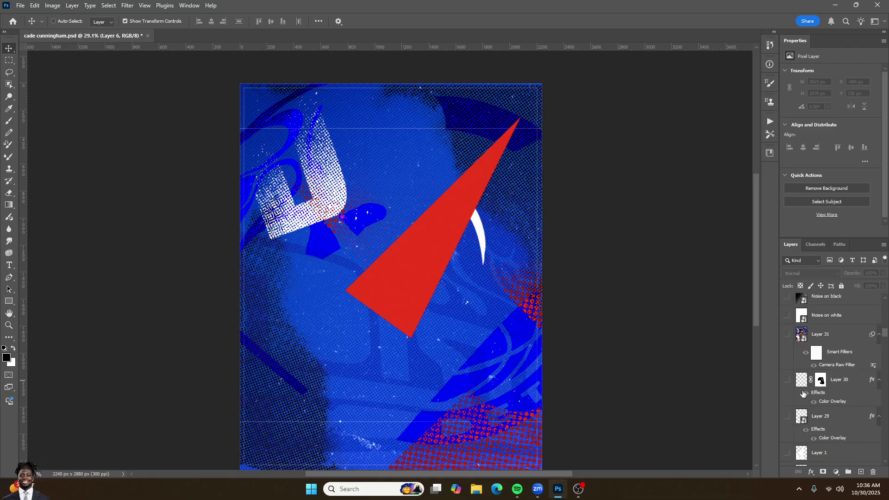
left_click(786, 448)
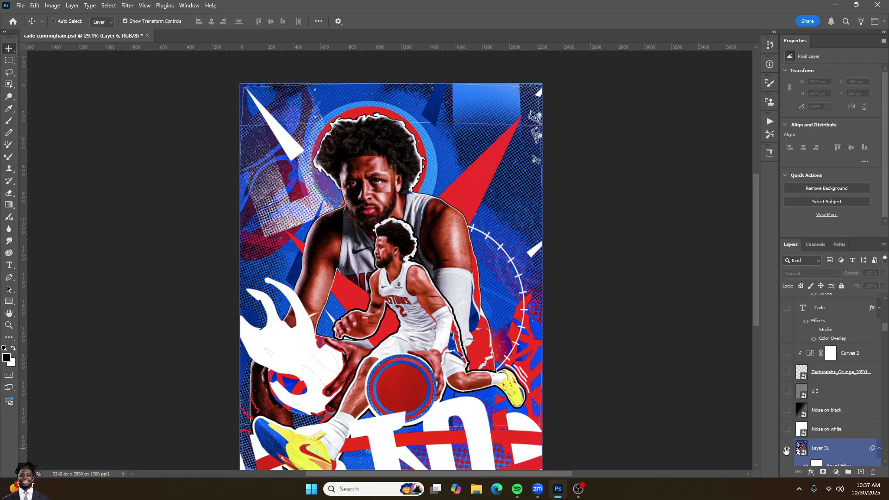
- Hide the merged poster in Layer 31, and show and select the red splashes in Layer 20
left_click(785, 448)
scroll(853, 403, "down", 10)
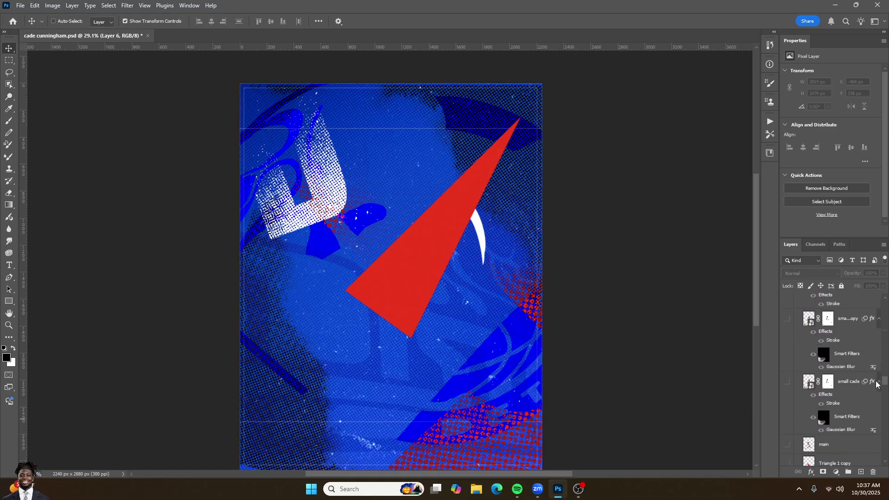
scroll(874, 403, "down", 10)
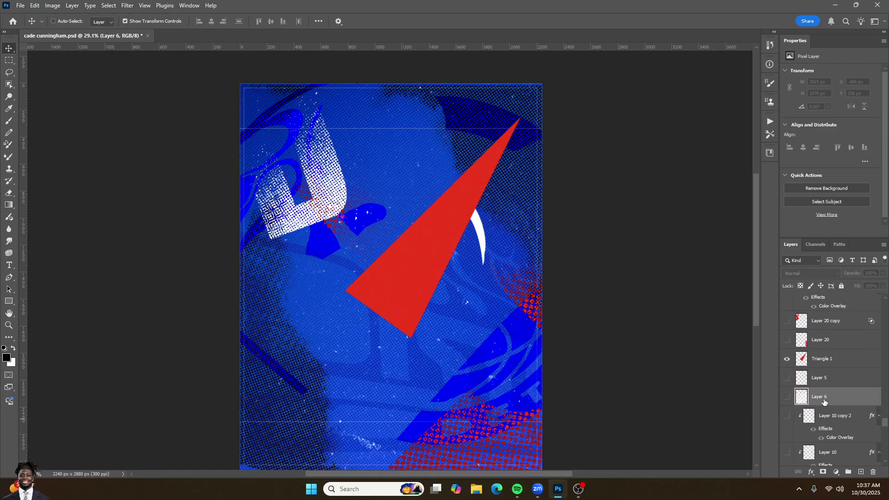
left_click(784, 340)
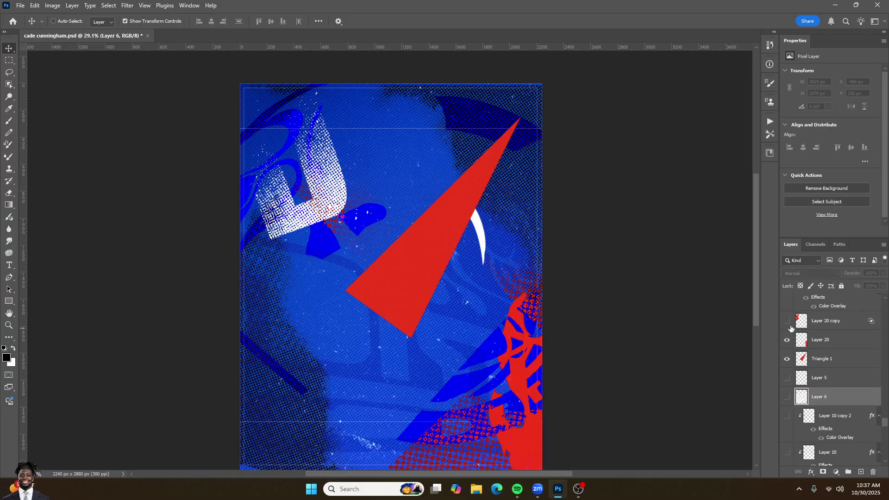
left_click(819, 343)
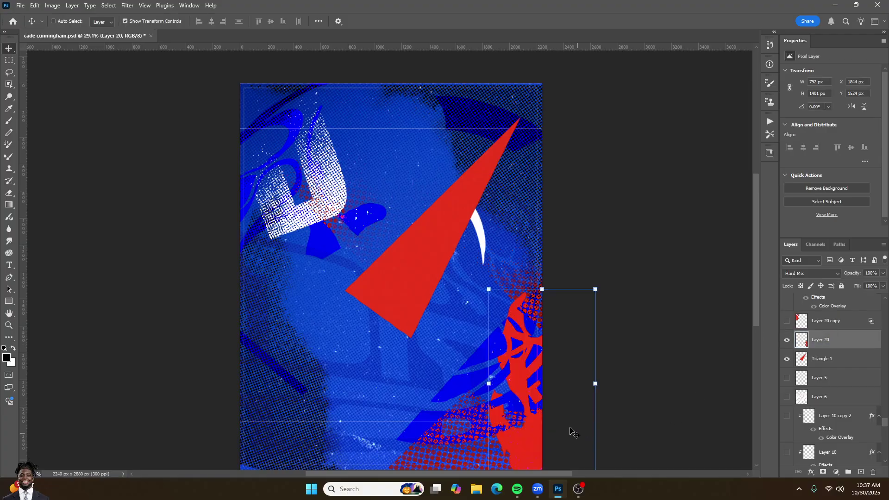
- Try shifting the red Layer 20 splashes inward from the poster's lower-right edge, and undo the move
scroll(524, 425, "down", 1)
left_click_drag(533, 414, 508, 424)
key("ctrl+z")
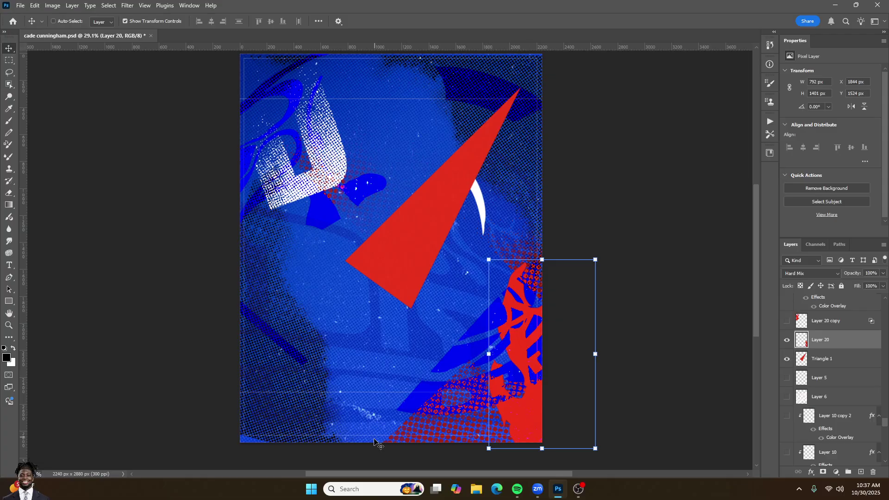
- Search the computer for Illustrator and launch Adobe Illustrator 2025
left_click(370, 489)
type("ill")
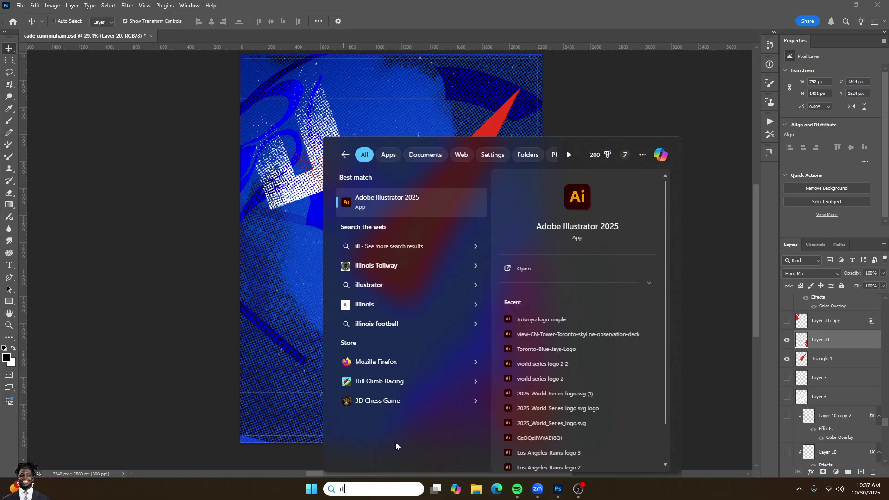
left_click(404, 188)
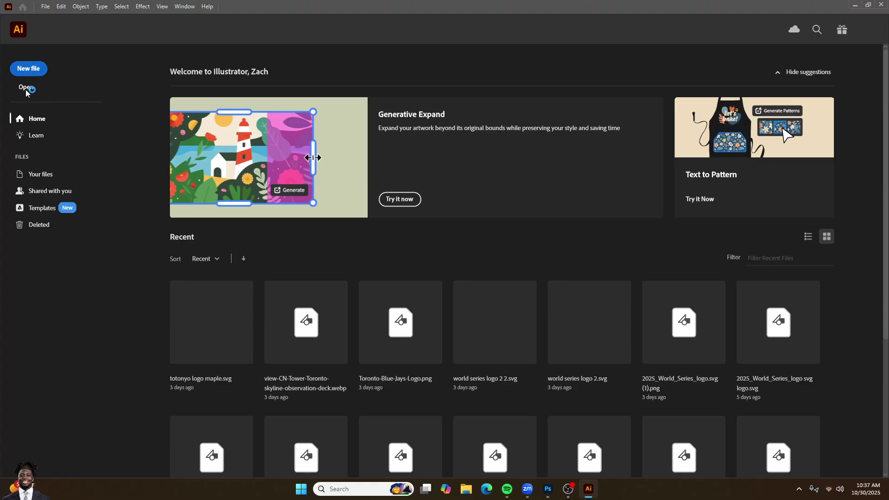
- Open the SacramentoKings.svg.png logo from the Kings folder inside team organizer's NBA folder
left_click(26, 89)
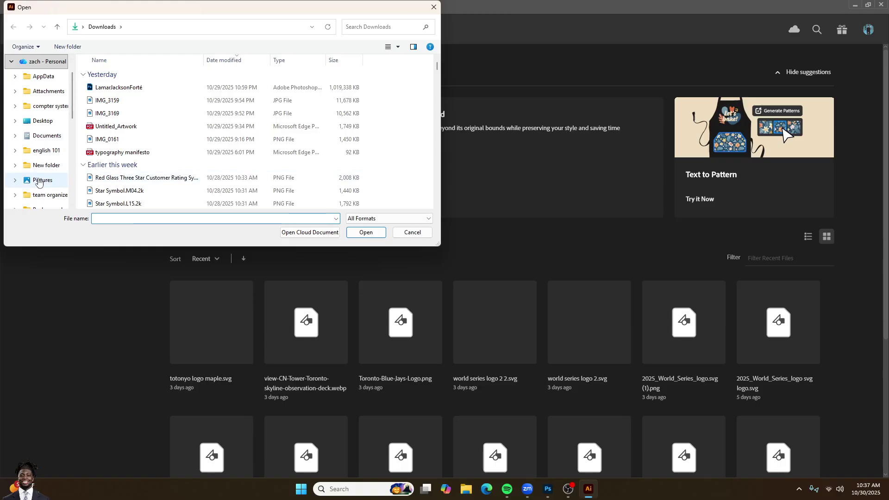
scroll(37, 179, "down", 1)
left_click(16, 151)
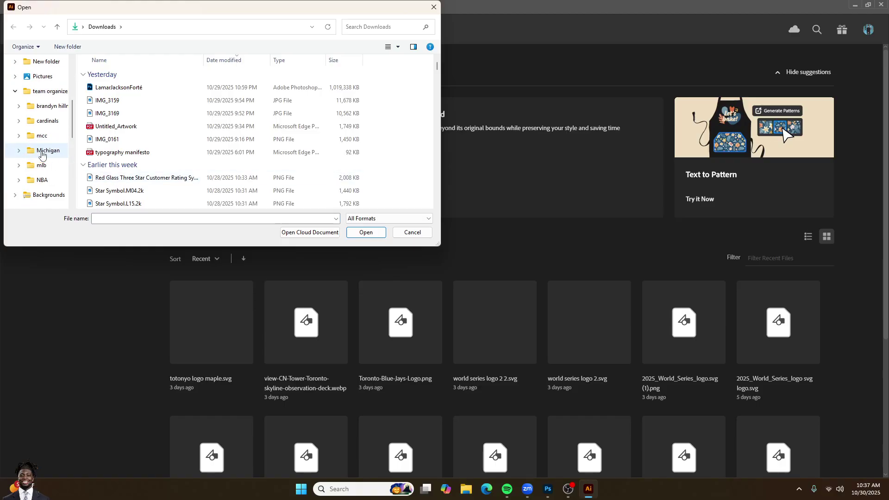
left_click(43, 180)
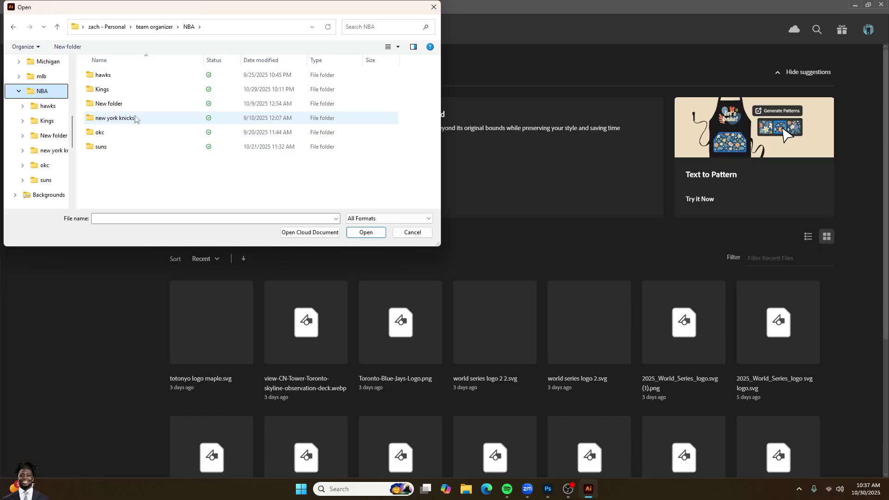
double_click(129, 89)
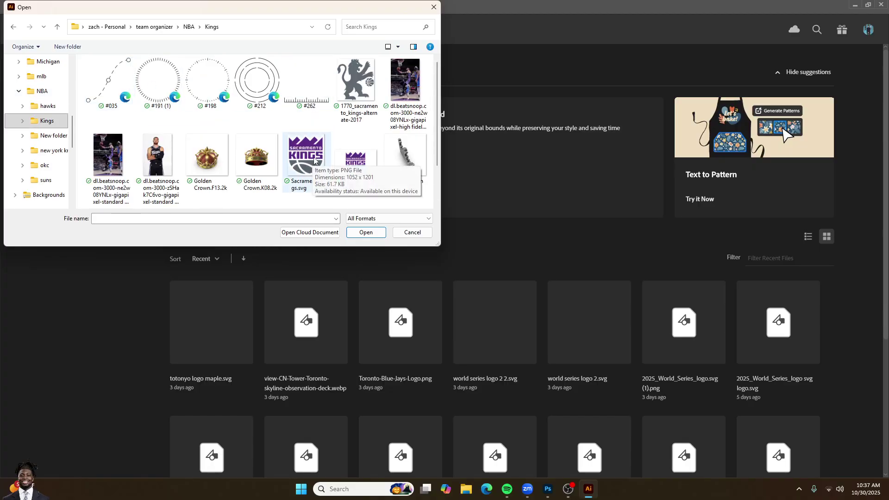
left_click(313, 149)
left_click(366, 232)
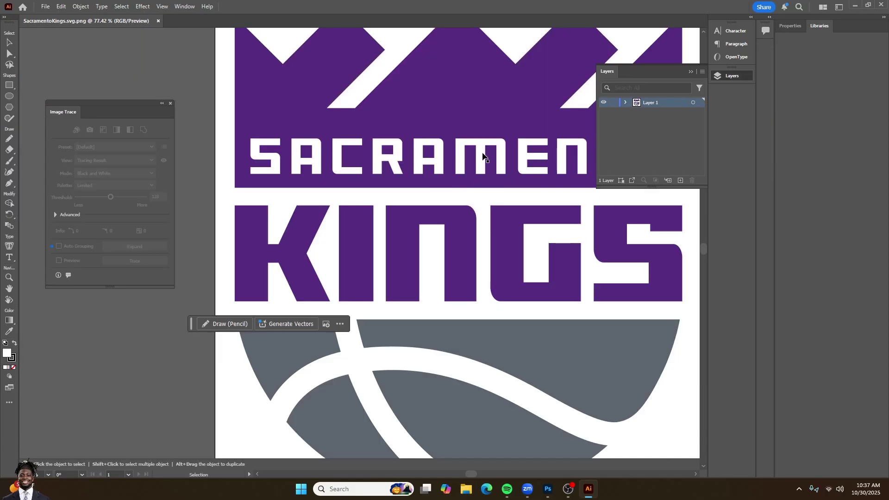
key("ctrl+minus")
key("ctrl+minus")
key("ctrl+minus")
scroll(540, 148, "up", 2)
mouse_move(526, 158)
left_mouse_down()
mouse_move(508, 167)
mouse_move(549, 142)
mouse_move(497, 154)
left_mouse_up()
key("ctrl+z")
scroll(396, 200, "down", 1)
scroll(396, 202, "down", 2)
scroll(440, 180, "up", 1)
- Select the Sacramento Kings logo image, set the Image Trace mode to Color, and trace it
mouse_move(442, 180)
left_mouse_down()
mouse_move(461, 178)
mouse_move(444, 169)
mouse_move(431, 188)
left_mouse_up()
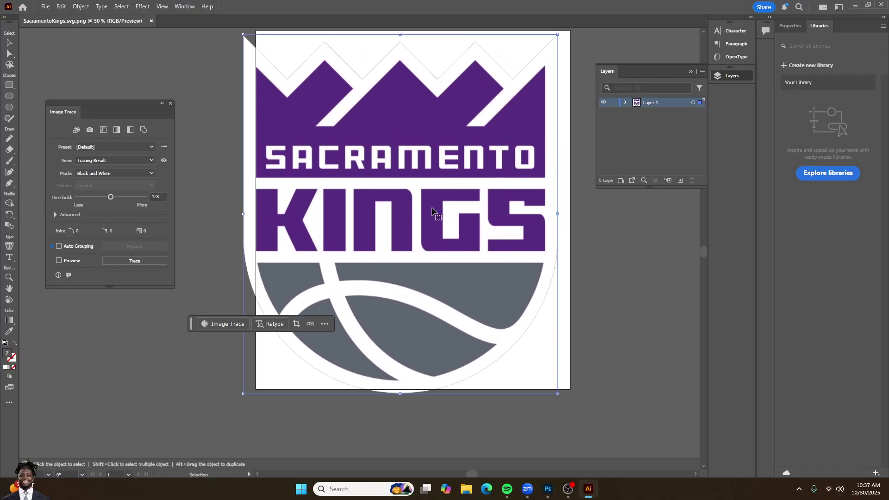
key("ctrl+z")
left_click(117, 172)
left_click(130, 182)
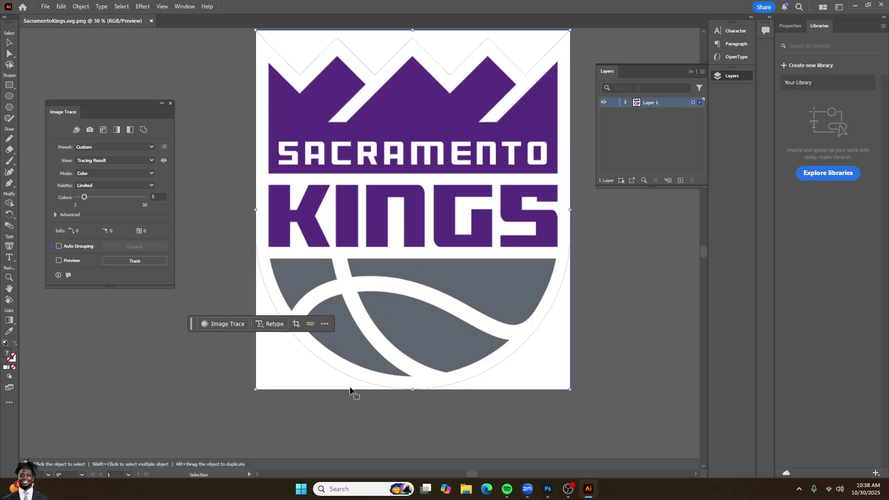
left_click(127, 259)
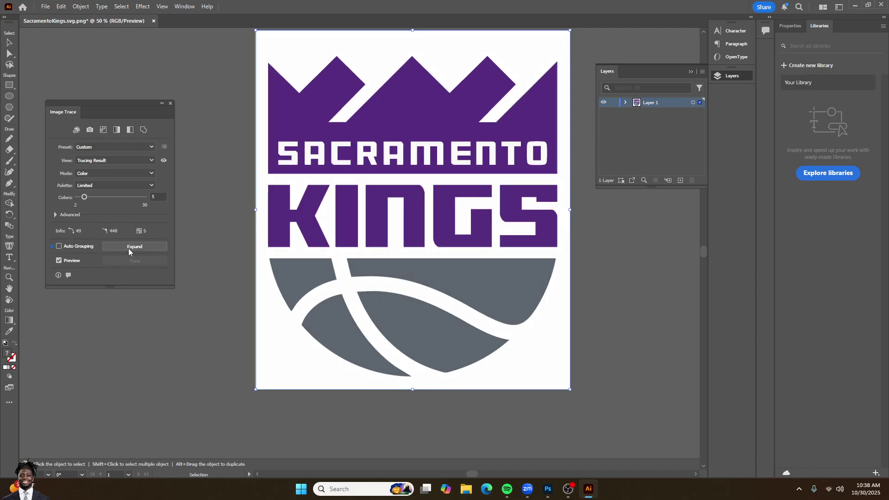
- Expand the traced Sacramento Kings logo into editable vector paths
scroll(374, 219, "up", 5)
scroll(374, 218, "down", 5)
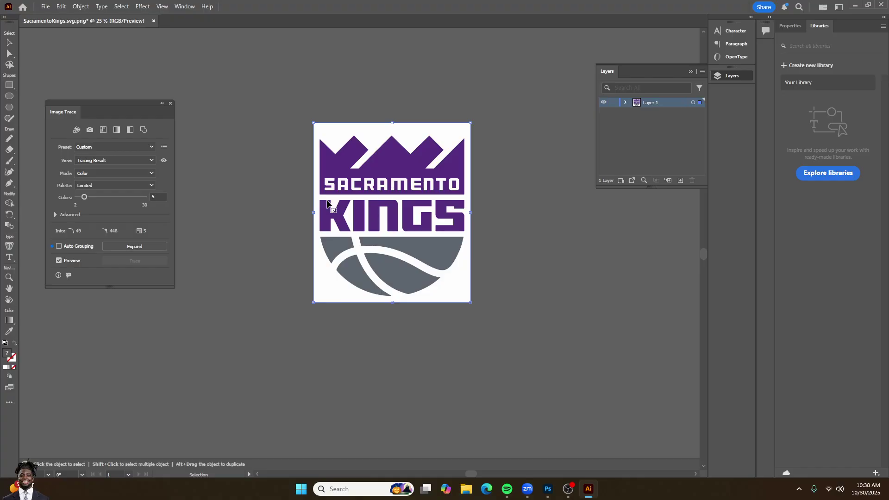
left_click(134, 246)
scroll(407, 204, "up", 6)
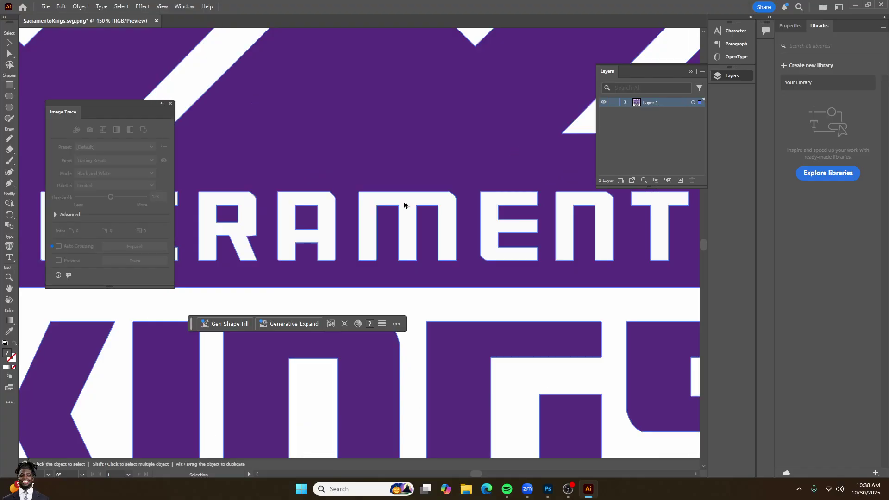
- Isolate the logo's purple crown path from its lettering and move it down over the KINGS wordmark
scroll(410, 188, "down", 2)
left_click(409, 188)
double_click(411, 189)
left_click_drag(411, 190, 412, 145)
double_click(419, 193)
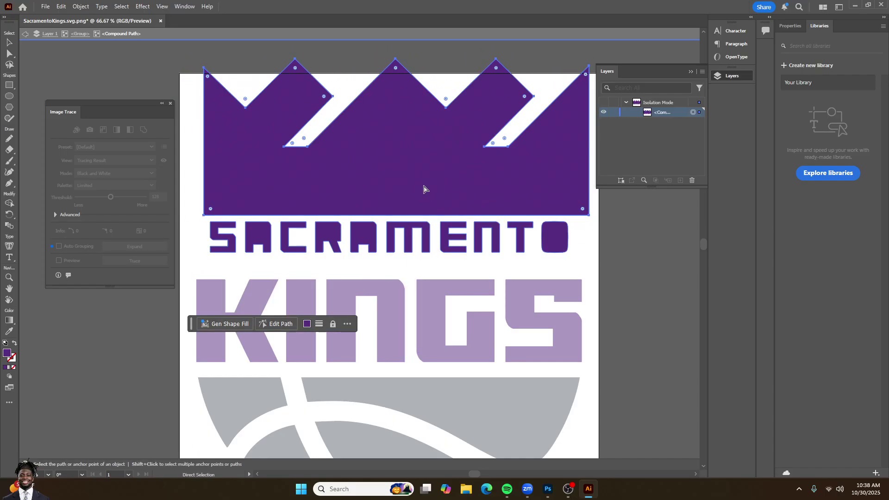
left_click_drag(424, 189, 411, 382)
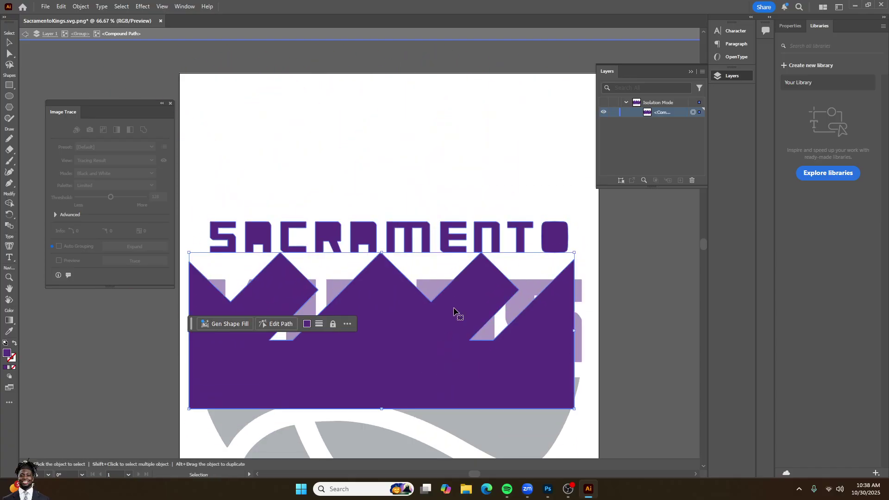
left_click(436, 260)
- Move the purple crown shape back up around the SACRAMENTO lettering and copy it
scroll(436, 260, "down", 4)
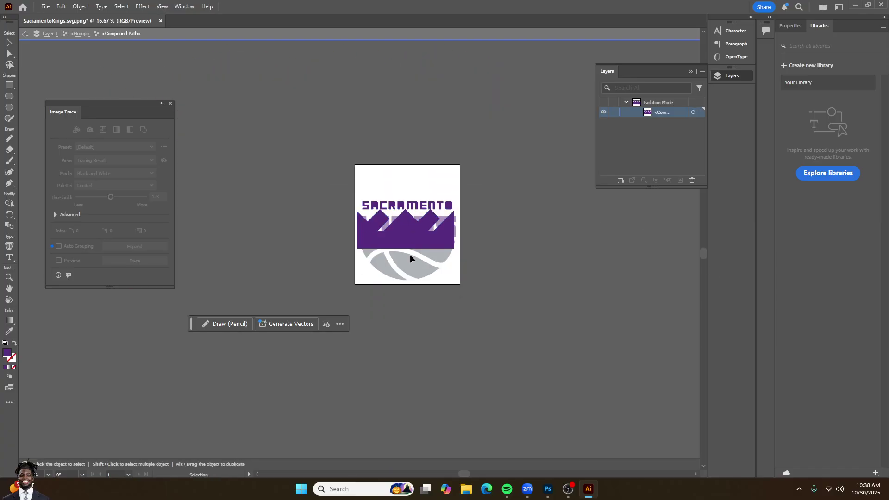
scroll(410, 255, "up", 6)
left_click_drag(405, 215, 418, 102)
scroll(411, 226, "up", 4)
scroll(415, 234, "down", 9)
scroll(417, 241, "up", 4)
scroll(416, 248, "up", 4)
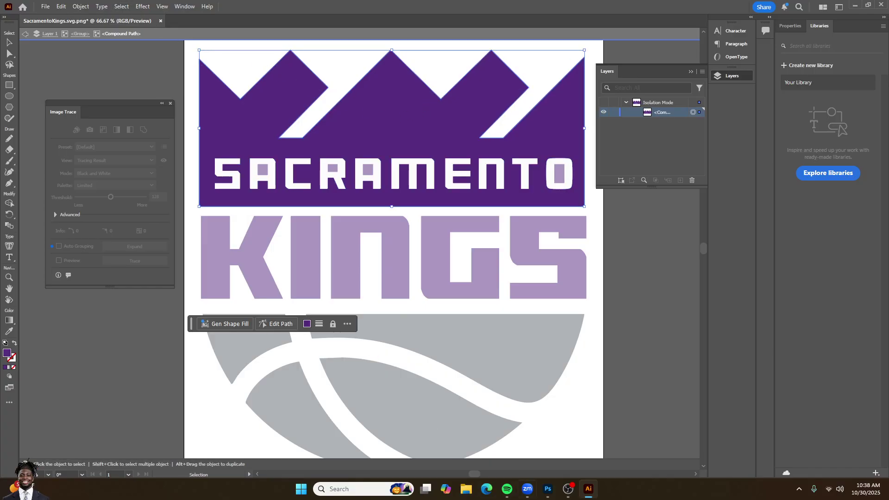
- Switch to Photoshop, paste the purple crown above Layer 20, and rotate it over the poster's upper-left area
left_click(549, 490)
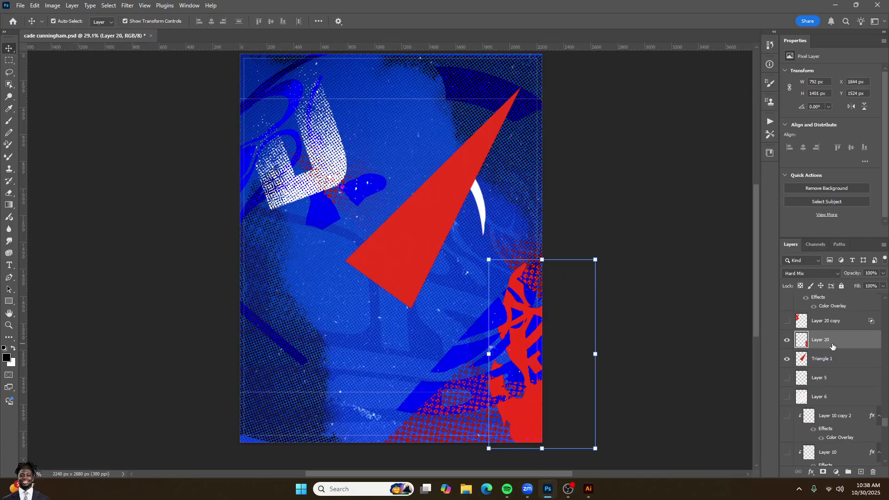
key("ctrl+v")
key("Return")
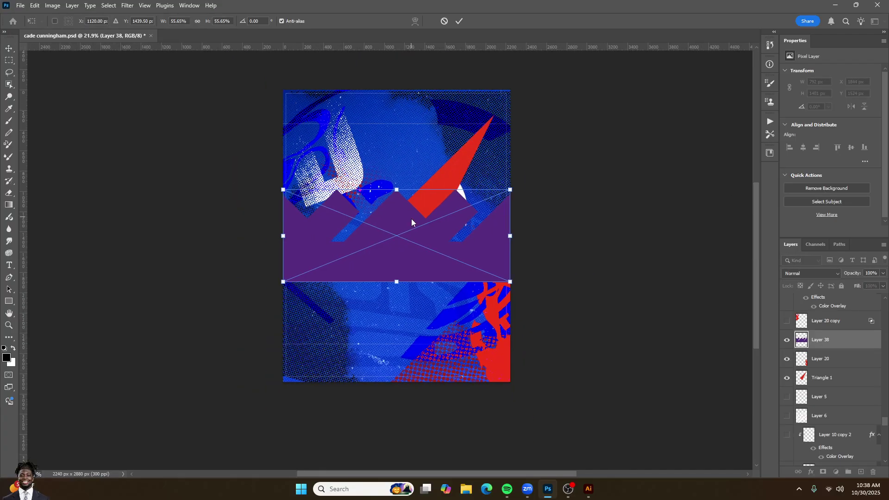
left_click_drag(508, 142, 433, 63)
key("Return")
- Set the pasted crown's blend mode to Color Dodge, and move and rotate it over the poster's lower-left area
left_click(820, 274)
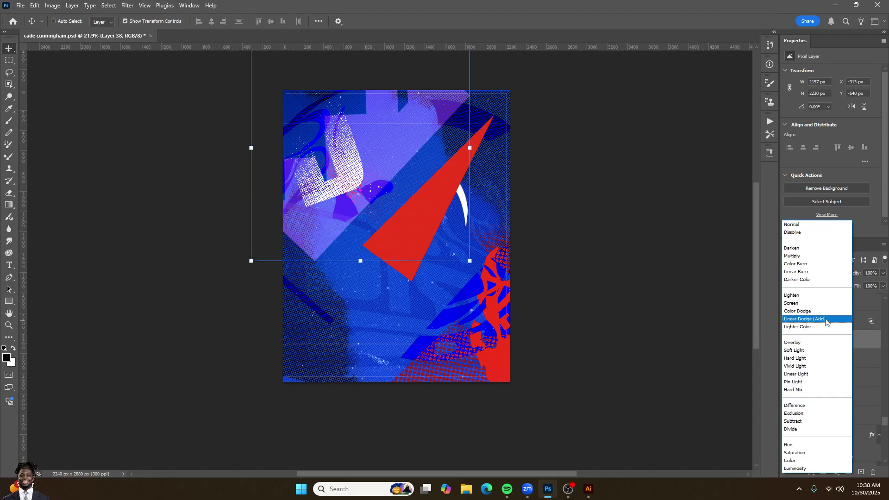
left_click(828, 311)
mouse_move(350, 140)
left_mouse_down()
mouse_move(387, 238)
mouse_move(487, 312)
mouse_move(342, 329)
left_mouse_up()
left_click_drag(469, 220, 496, 452)
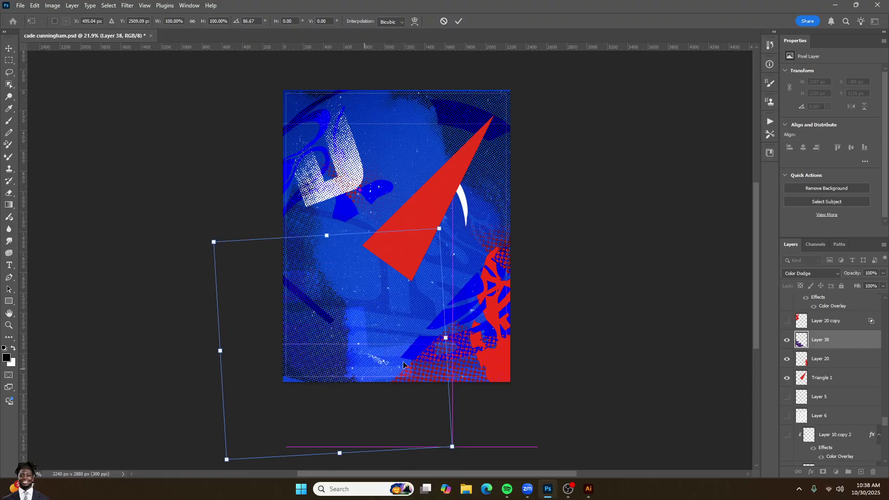
- Set the crown layer's Blend If underlying-layer black limit to 70, and move the crown up toward the poster's middle
double_click(852, 341)
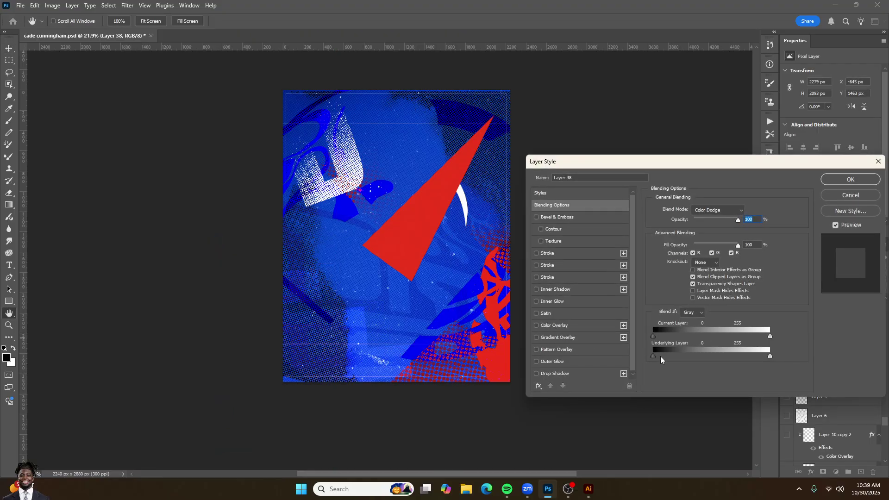
left_click_drag(664, 356, 680, 356)
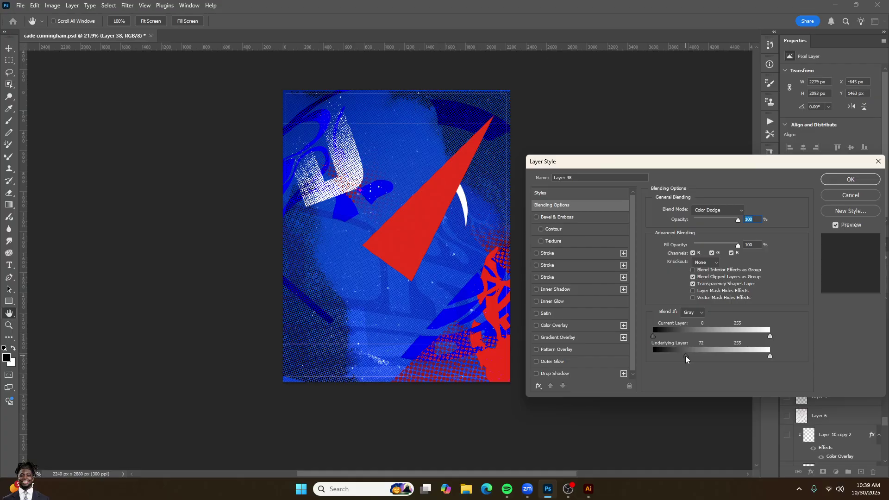
left_click(834, 179)
left_click_drag(419, 273, 392, 269)
scroll(392, 268, "up", 2)
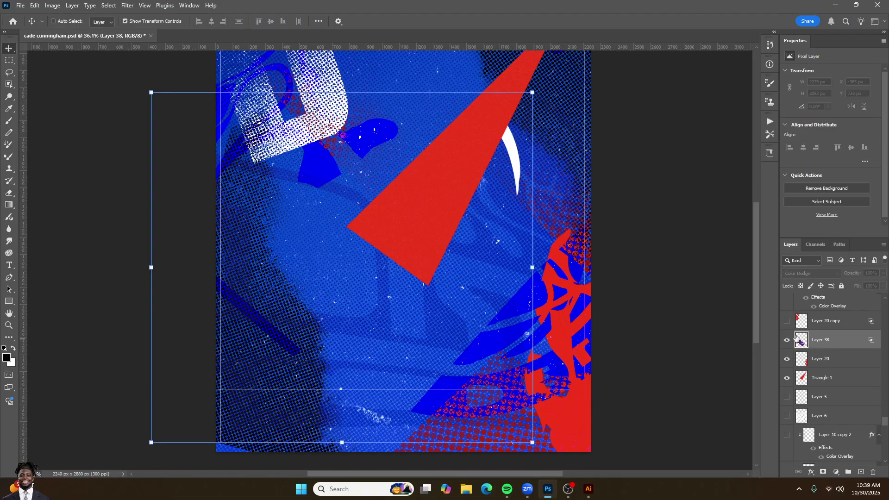
- Try other Blend If slider positions on the crown layer, and cancel the changes
double_click(850, 344)
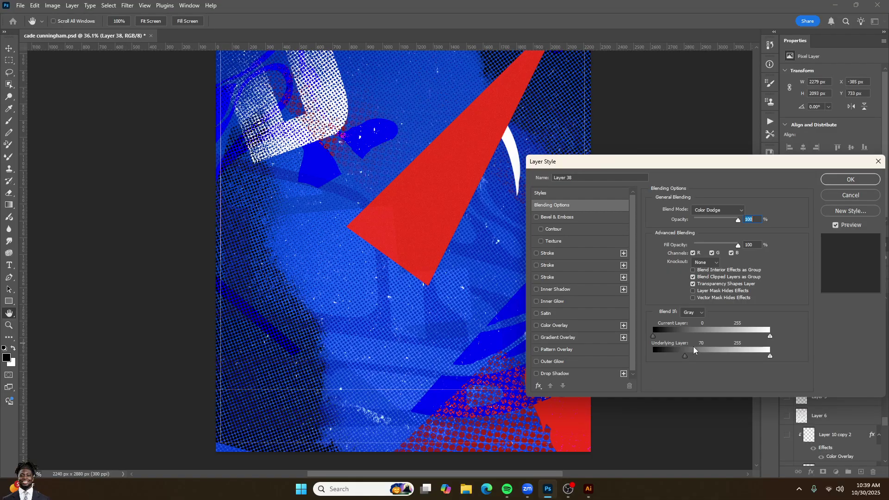
left_click_drag(685, 358, 653, 335)
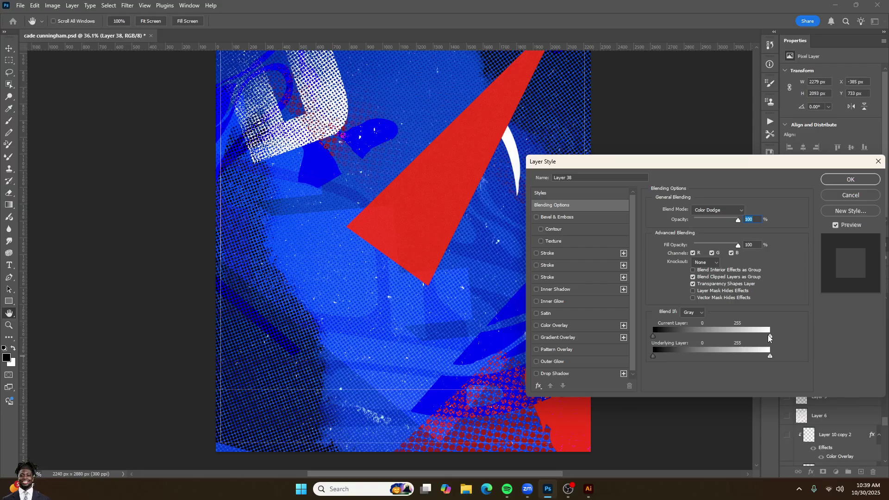
mouse_move(669, 358)
left_mouse_down()
mouse_move(686, 357)
mouse_move(666, 359)
left_mouse_up()
left_click(867, 198)
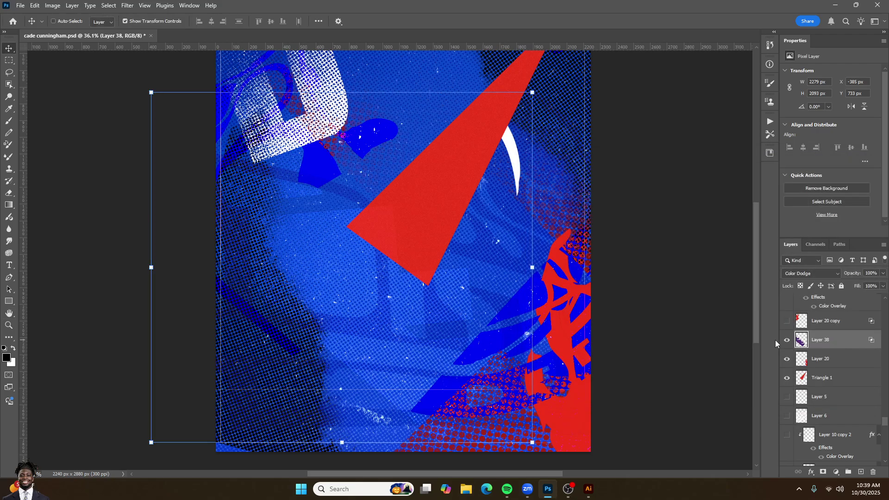
- Hide the crown in Layer 38, and show Layer 20 copy, comparing the poster with and without its red splashes
left_click(787, 340)
left_click(787, 322)
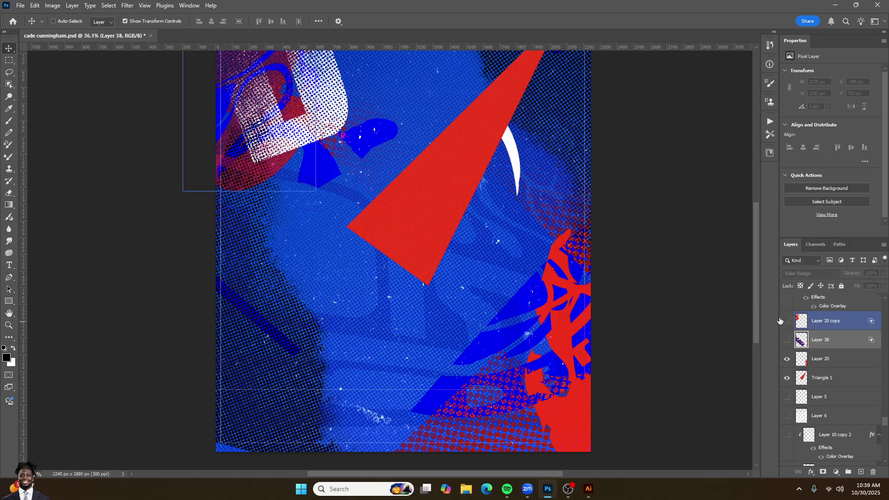
left_click(786, 322)
left_click(787, 322)
- Examine the red splashes in the poster's upper-left corner up close, and select Layer 20 copy
scroll(370, 209, "down", 2)
scroll(371, 209, "up", 3)
scroll(365, 208, "down", 2)
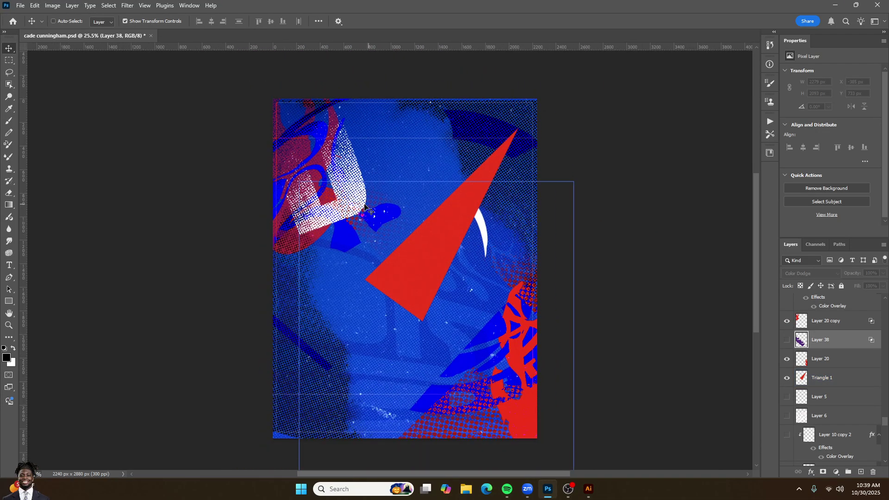
scroll(366, 209, "up", 2)
scroll(367, 209, "down", 2)
scroll(372, 211, "up", 3)
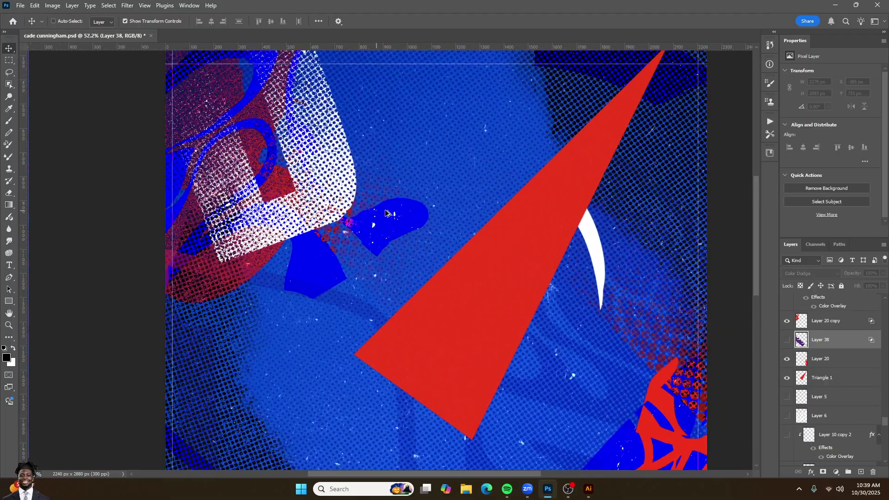
left_click(826, 321)
scroll(315, 193, "down", 2)
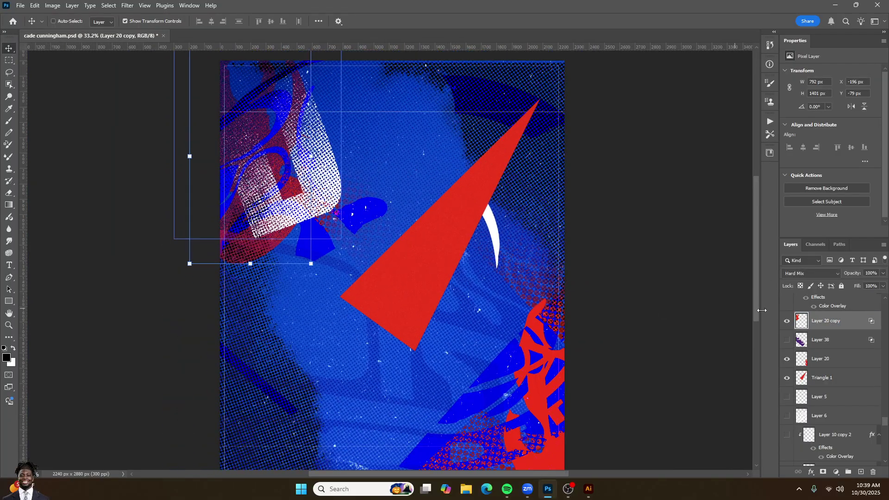
- Try Layer 20 in Normal blend mode with its red flame shape moved inward, and restore its Hard Mix mode and original placement
left_click(838, 362)
left_click(832, 272)
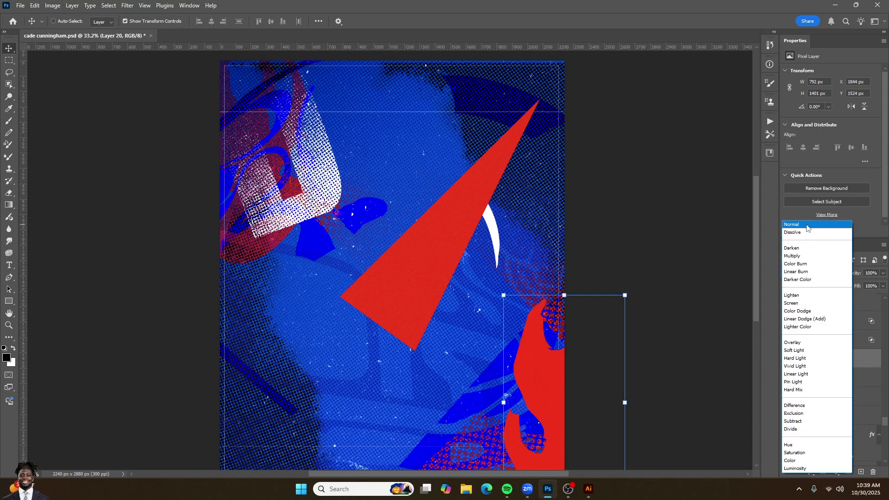
left_click(807, 227)
left_click_drag(530, 401, 469, 335)
scroll(479, 315, "down", 2)
left_click_drag(563, 180, 576, 377)
key("ctrl+z")
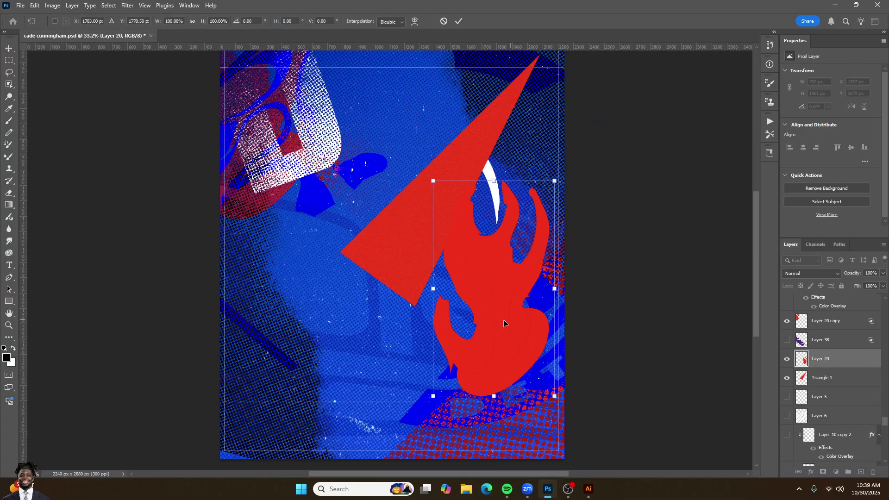
left_click_drag(504, 323, 570, 413)
key("Return")
left_click_drag(608, 381, 615, 357)
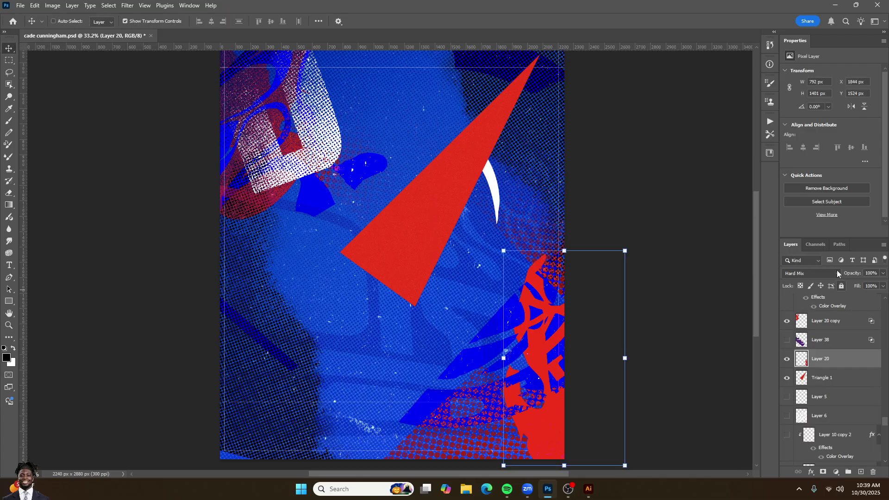
- Raise the upper half of the split underlying-layer black limit in Layer 20 copy's Blend If, and inspect the upper-left splashes
left_click(848, 315)
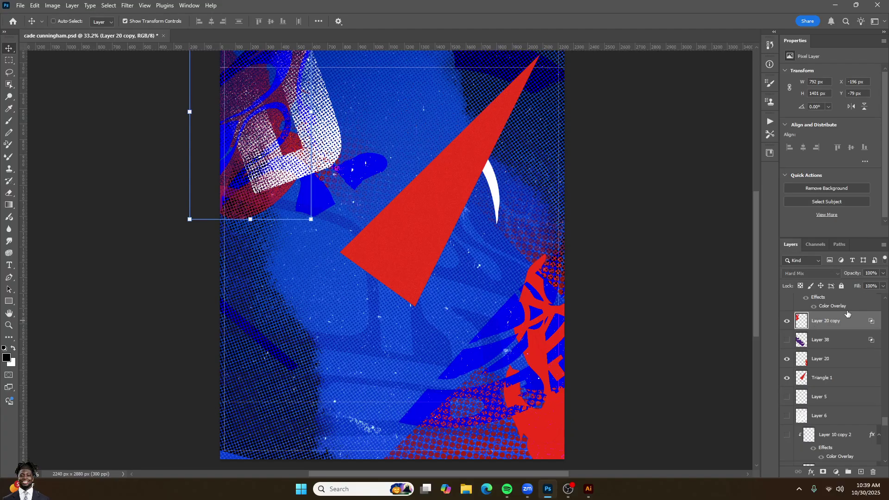
double_click(825, 331)
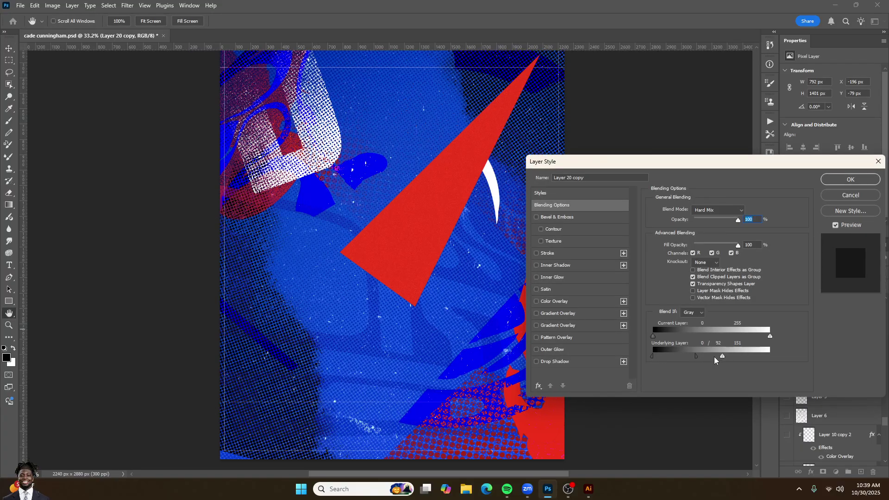
left_click_drag(695, 356, 728, 366)
left_click(851, 179)
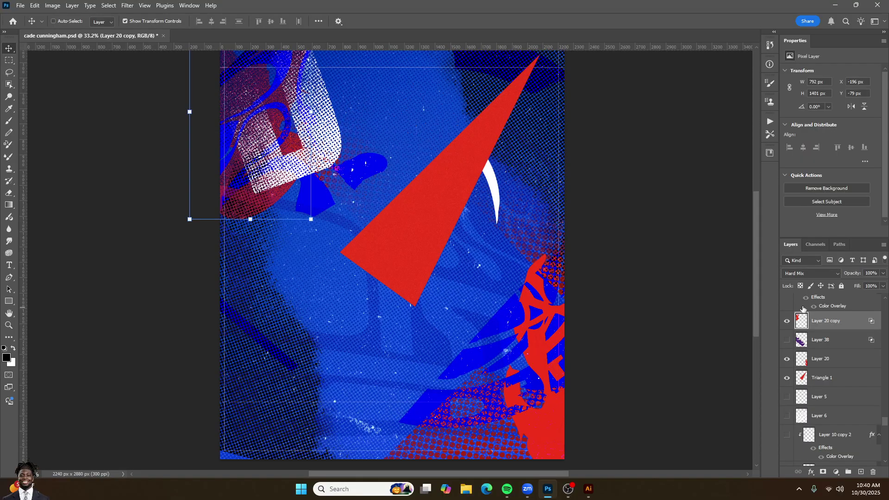
scroll(796, 324, "up", 1)
scroll(236, 174, "up", 2)
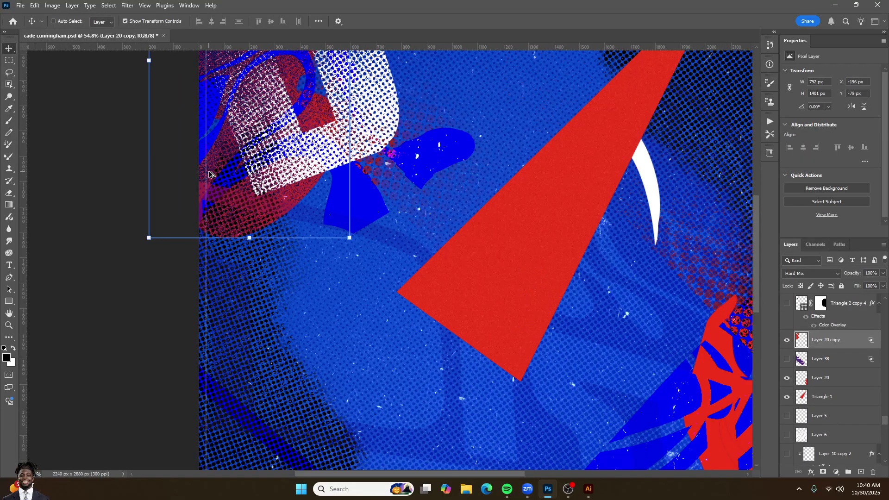
scroll(211, 175, "up", 2)
scroll(222, 118, "down", 1)
scroll(429, 234, "up", 3)
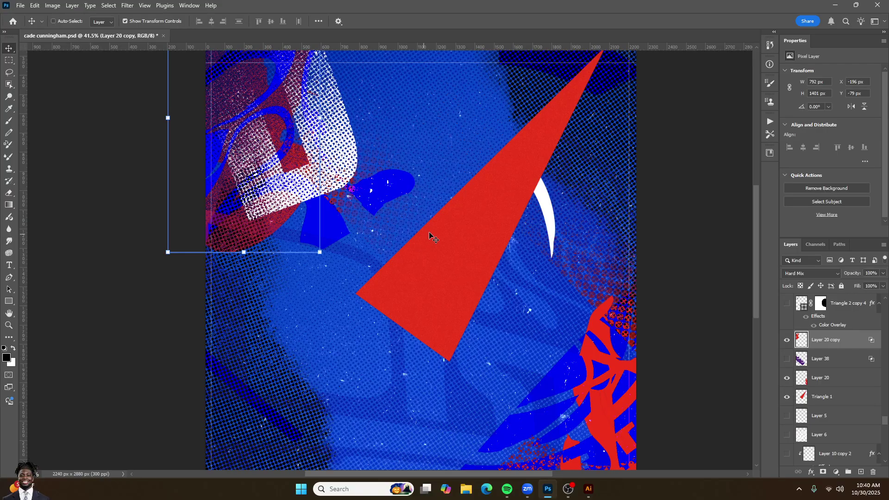
- Show the triangle shard layers Triangle 2 copy 4, Triangle 2 copy 6 and Triangle 2 copy 5, and select Triangle 2 copy 5
left_click(785, 303)
scroll(410, 256, "down", 3)
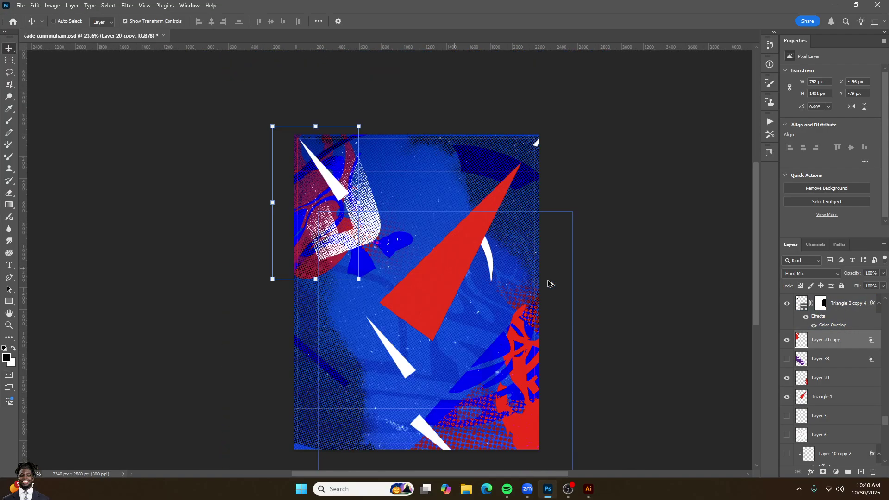
scroll(837, 327, "up", 1)
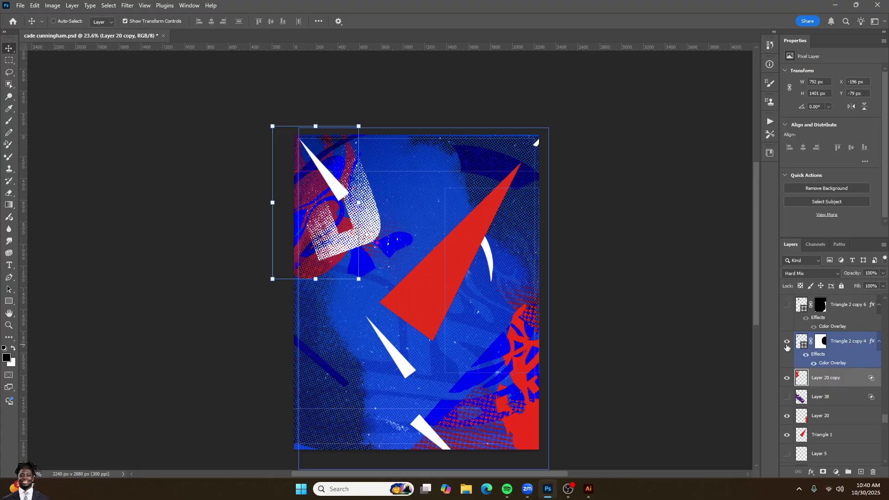
left_click(786, 305)
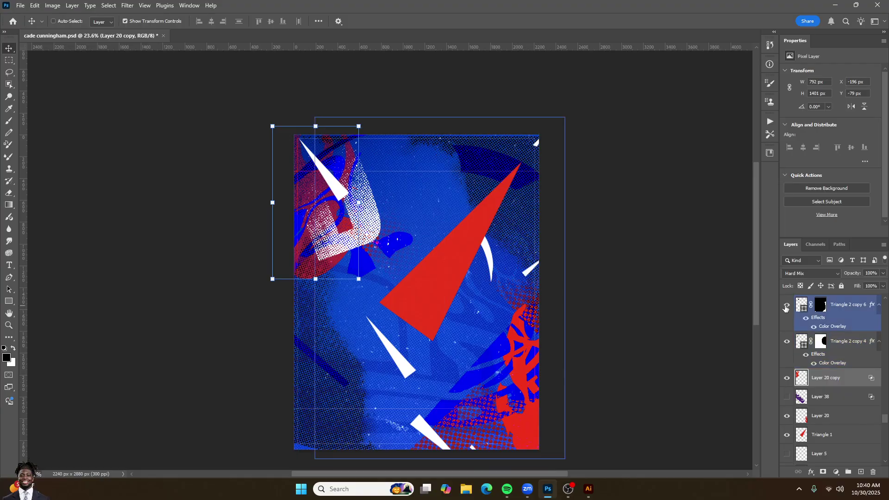
scroll(803, 341, "up", 2)
left_click(787, 327)
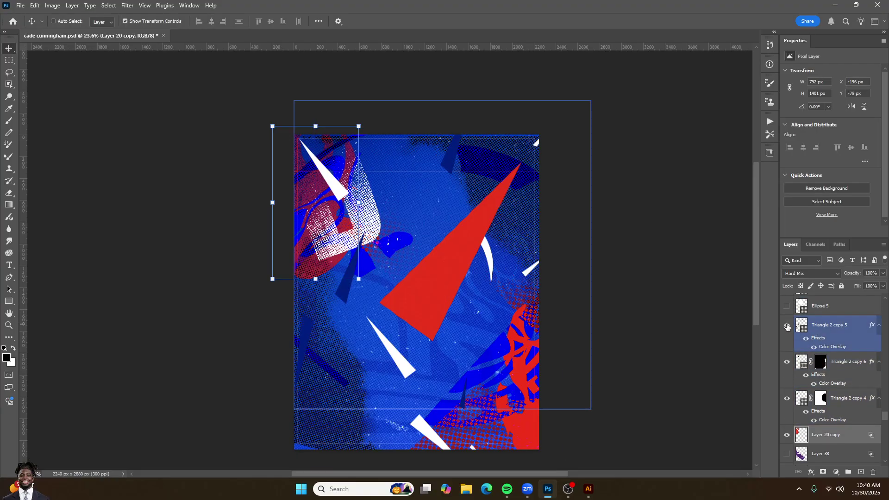
left_click(793, 326)
- Show Ellipse 5 copy, Hue/Saturation 2 and Layer 27, switching them on and off to compare the circle behind the player's head
scroll(793, 363, "up", 2)
scroll(793, 363, "up", 1)
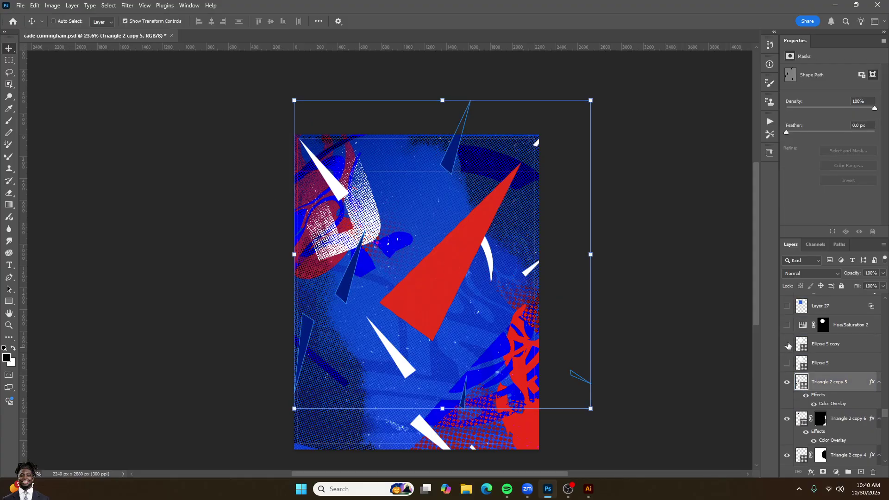
left_click(788, 344)
left_click(787, 344)
left_click(787, 345)
left_click(787, 325)
left_click(787, 306)
left_click(788, 306)
left_click(787, 344)
left_click(787, 344)
left_click(787, 306)
scroll(804, 358, "up", 4)
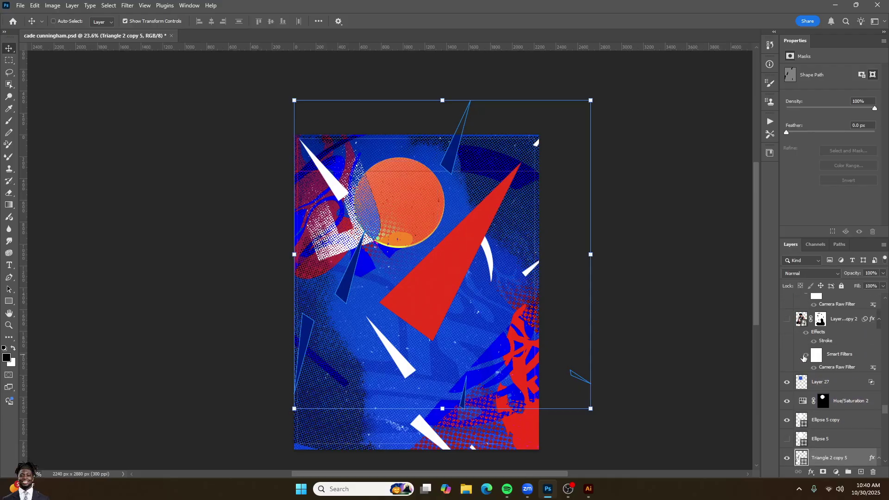
- Show the lowest player cutout layer above Layer 27, and hide Layer 27, Hue/Saturation 2 and Ellipse 5 copy
left_click(788, 320)
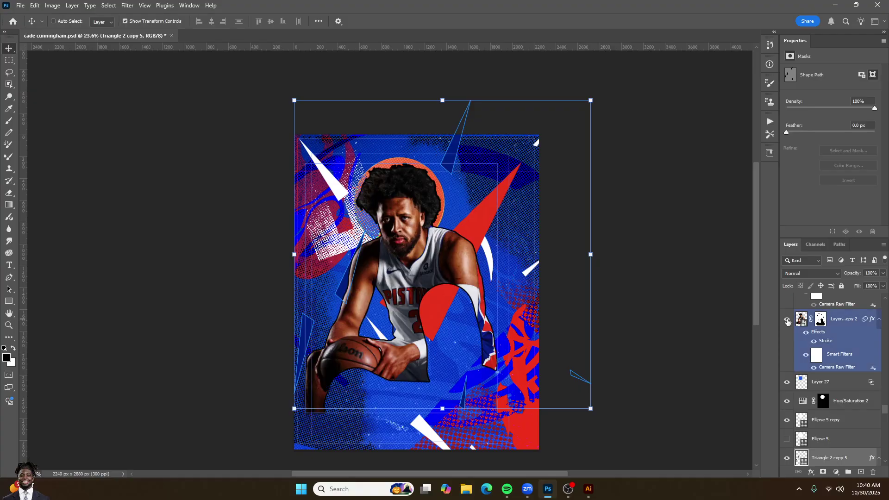
left_click(787, 383)
left_click(787, 401)
left_click(788, 420)
- Compare the poster with and without the lowest player cutout, and examine the cutout's masked arm and leg areas up close
scroll(791, 394, "up", 2)
left_click(787, 358)
left_click(787, 357)
left_click(621, 330, "ctrl")
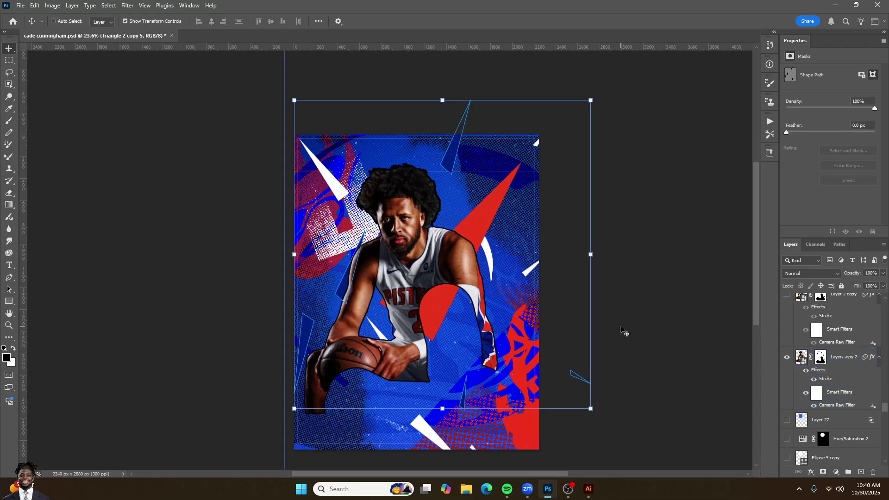
left_click(361, 255, "ctrl")
left_click(698, 303, "ctrl")
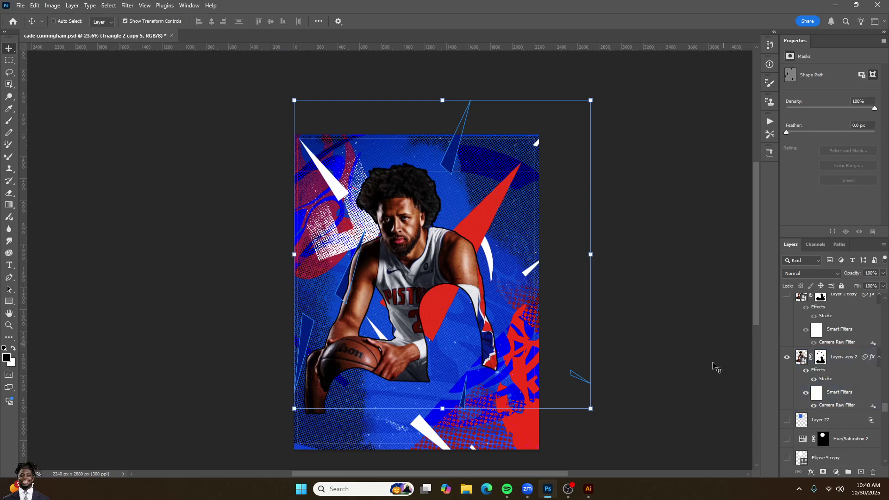
left_click(429, 325, "ctrl")
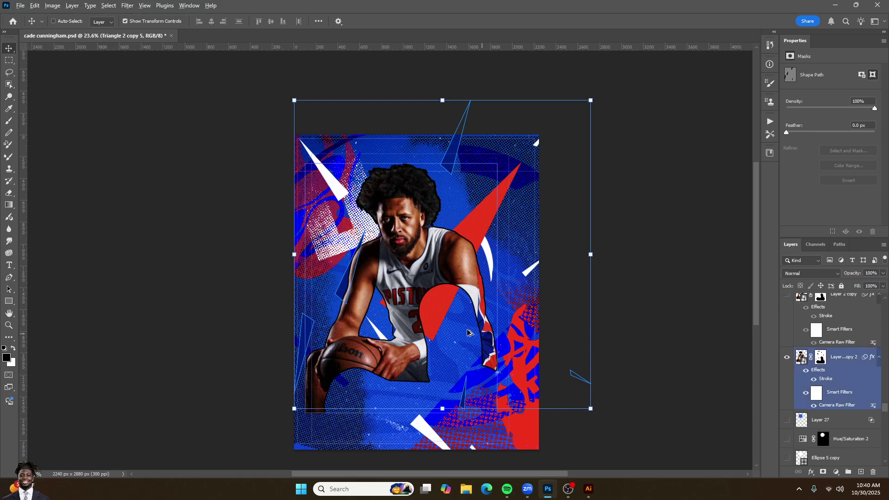
scroll(430, 324, "up", 2)
scroll(391, 370, "up", 2)
scroll(379, 349, "down", 2)
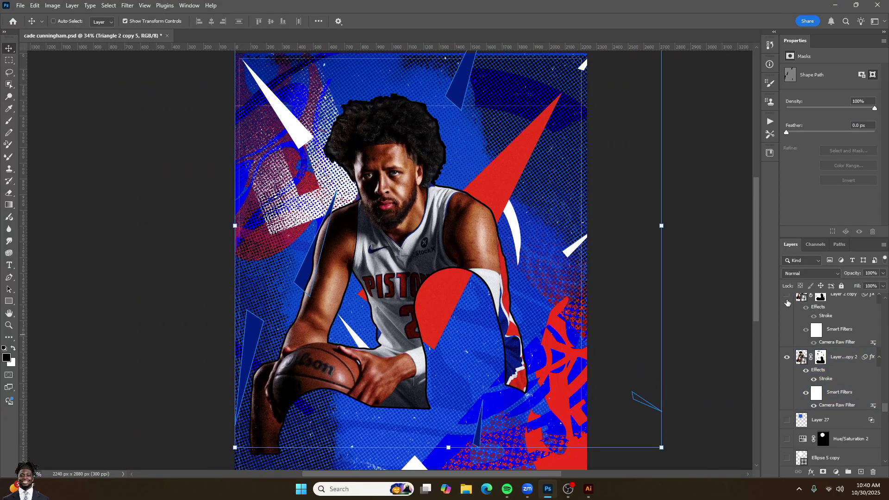
- Show the other two player cutouts, Layer 2 copy with its white outline and Layer 2 with the arm and jersey number
left_click(787, 302)
scroll(810, 324, "up", 2)
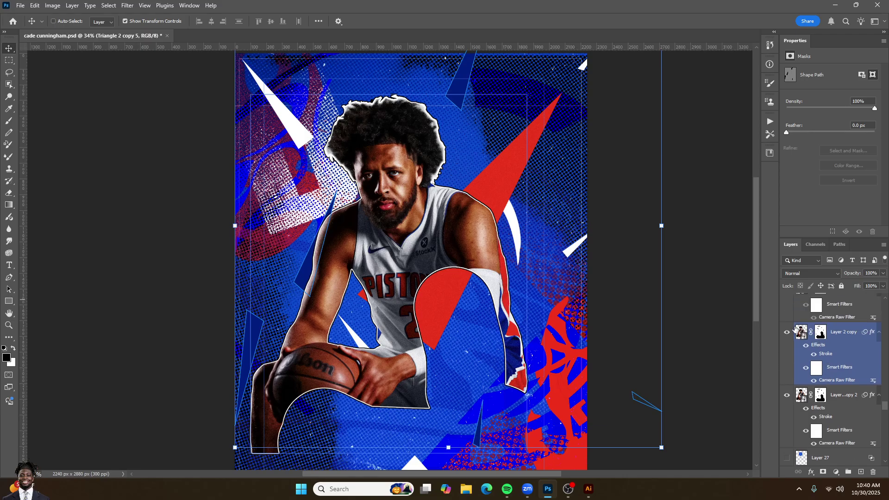
left_click(819, 420)
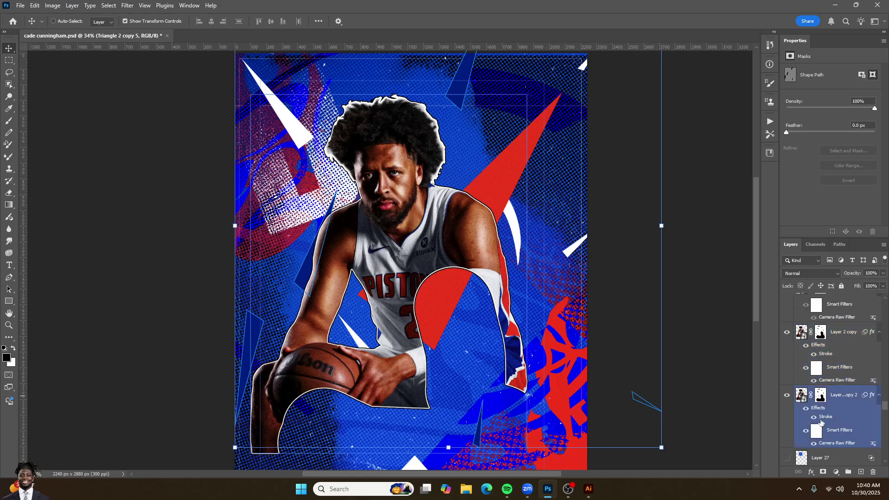
left_click(509, 377, "ctrl")
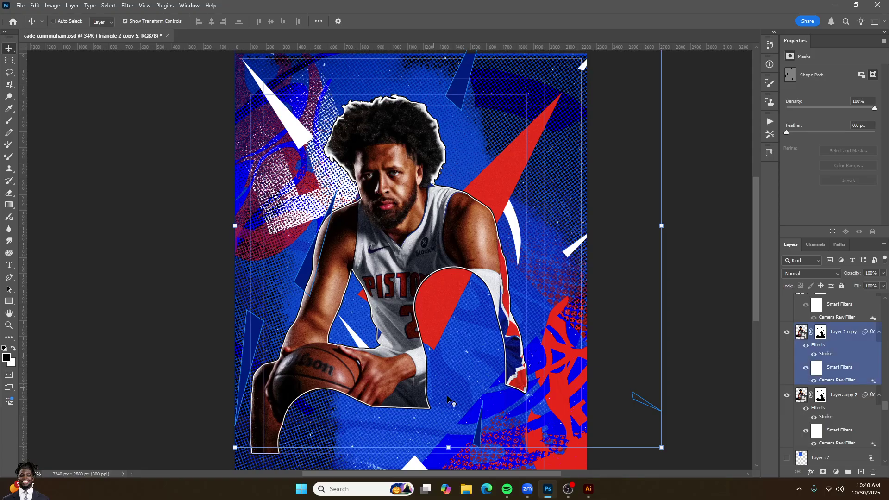
scroll(829, 352, "up", 2)
left_click(836, 325)
left_click(787, 325)
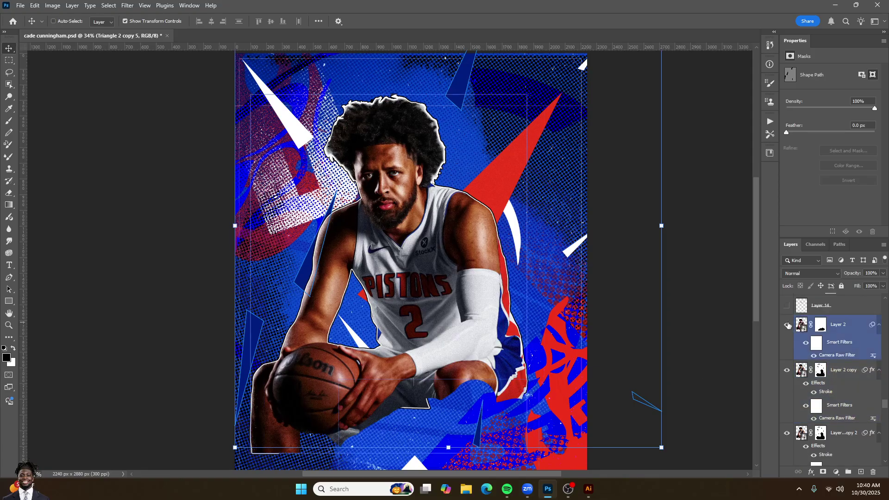
- Show the eye patch layer directly above Layer 2, examine it up close on the player's face, and hide it
scroll(810, 341, "up", 3)
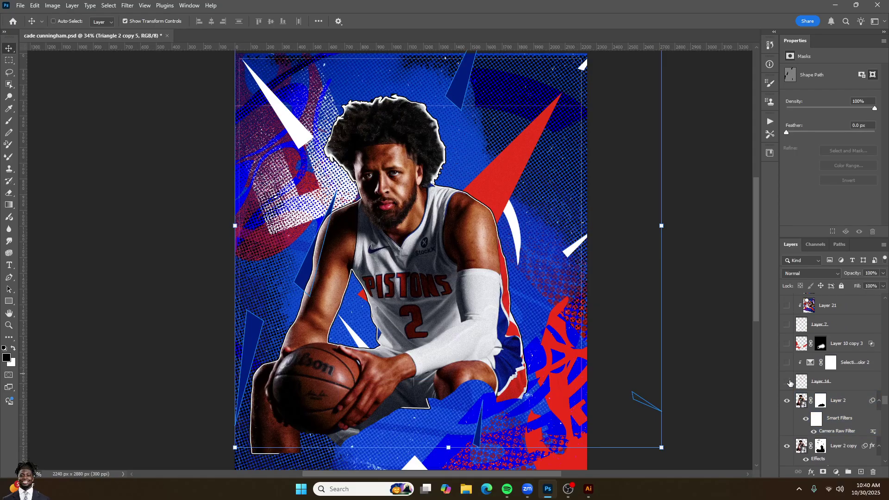
left_click(787, 383)
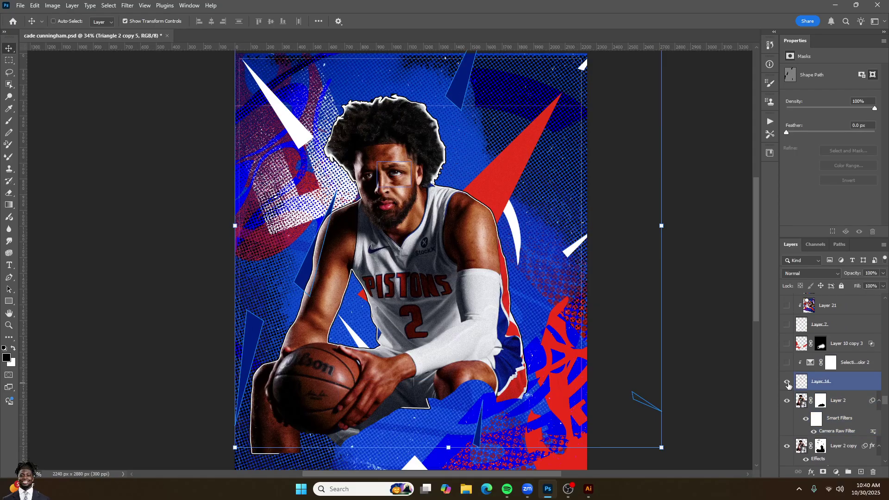
left_click(788, 384)
left_click(789, 384)
left_click(857, 383)
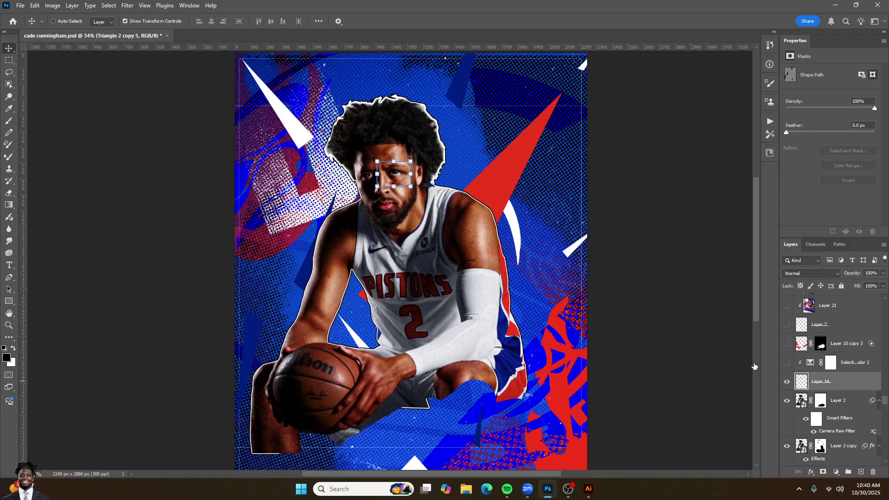
scroll(369, 175, "up", 4)
scroll(394, 160, "up", 4)
key("ctrl+t")
mouse_move(446, 198)
left_mouse_down()
mouse_move(462, 196)
mouse_move(444, 194)
left_mouse_up()
left_click(788, 382)
- Add an empty layer directly above Layer 2, and outline the player's right-hand eye in the image with a four-sided Polygonal Lasso selection
left_click(843, 403)
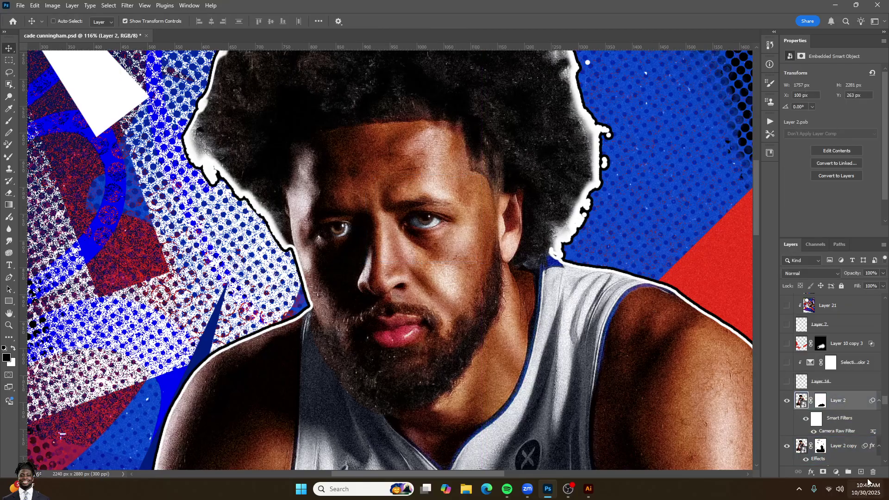
left_click(861, 471)
scroll(457, 250, "down", 3)
scroll(457, 248, "up", 2)
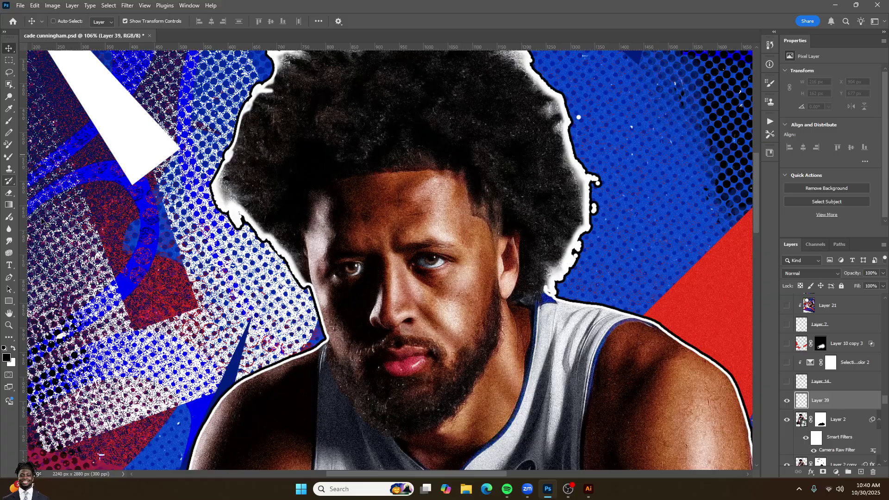
key("l")
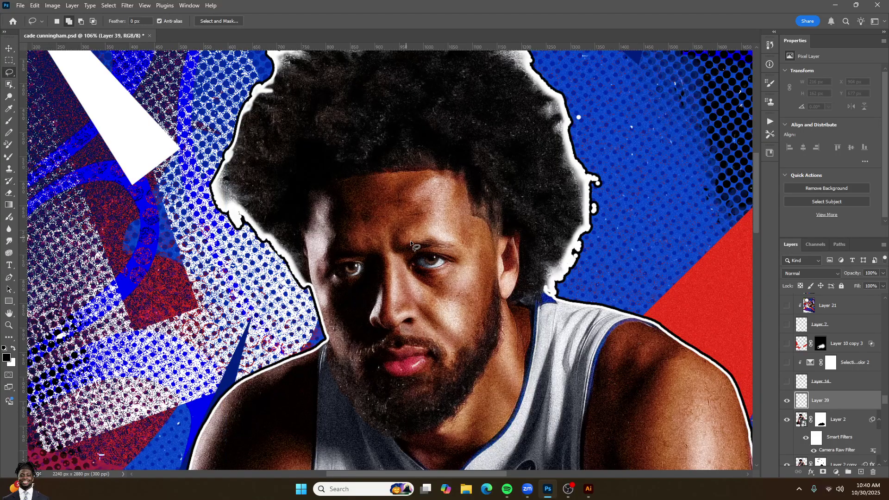
left_click(12, 340)
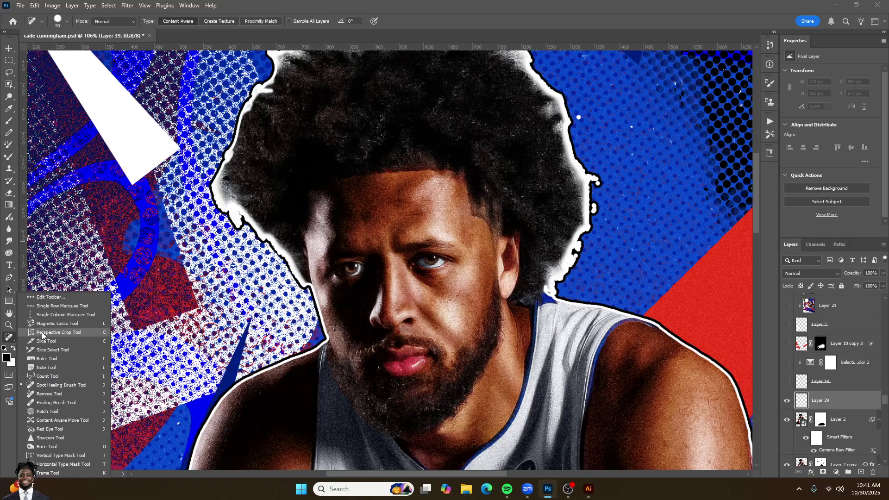
left_click(11, 72)
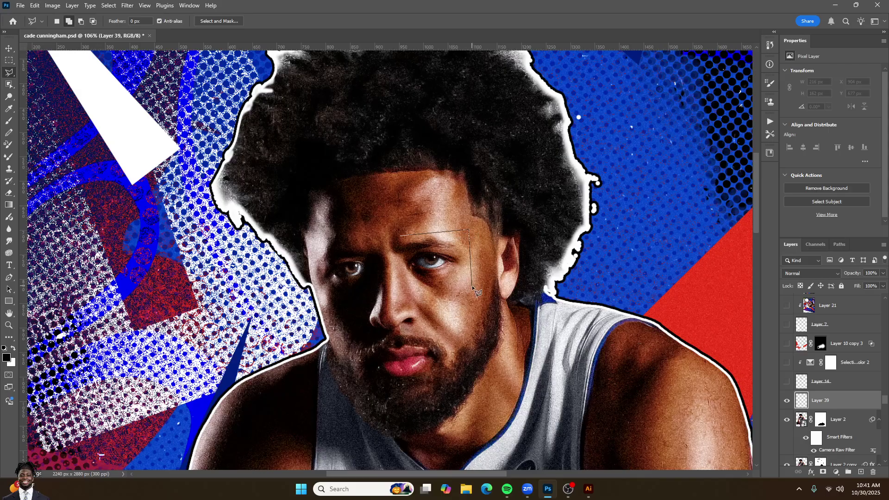
double_click(402, 266)
- Copy the selected eye area from Layer 2 onto its own layer, and toggle that layer's visibility to compare
left_click(802, 420)
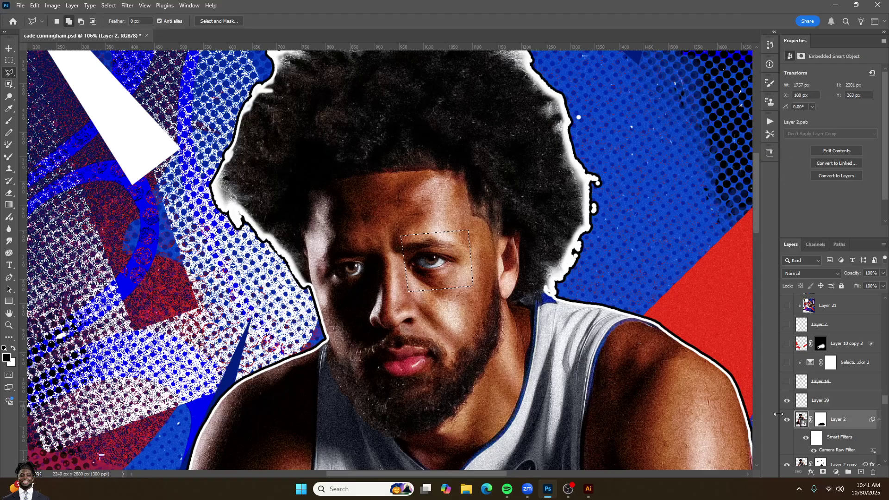
key("ctrl+j")
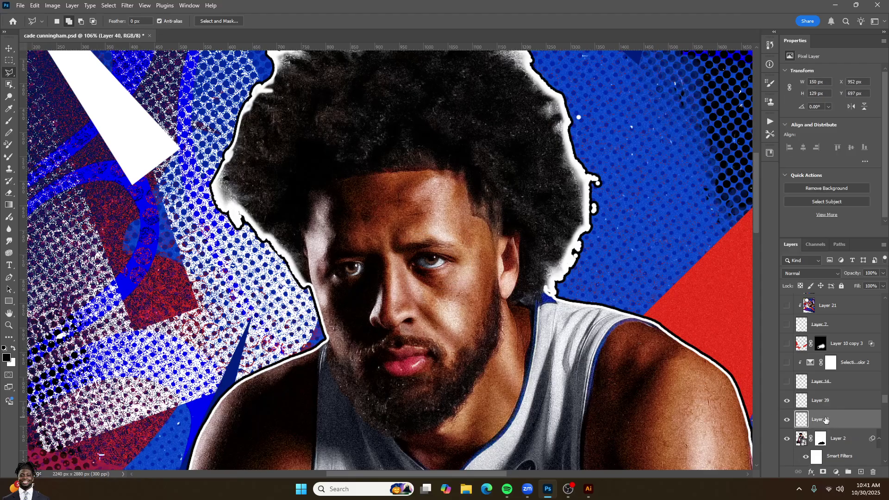
left_click(786, 419)
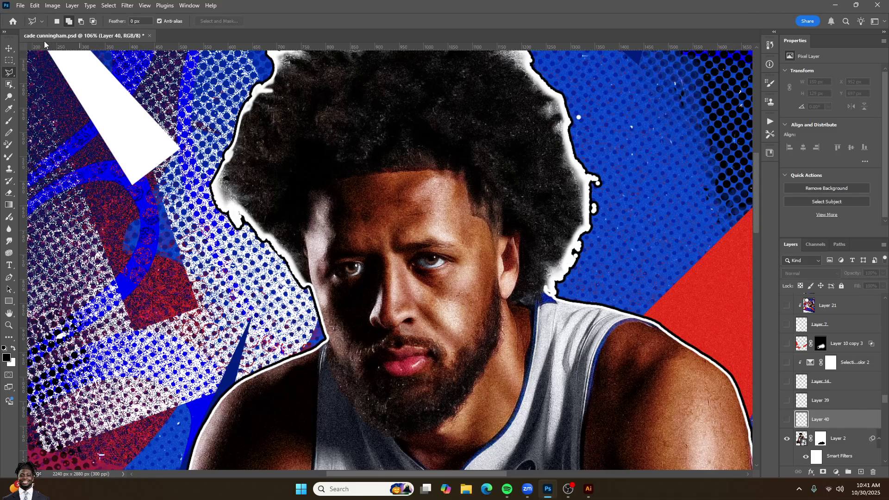
key("v")
left_click(786, 419)
- Offset the copied eye patch slightly on the face, duplicate it as Layer 40 copy, and select Layer 40
left_click_drag(412, 245, 430, 220)
left_click_drag(435, 253, 449, 231)
left_click(849, 420)
scroll(451, 285, "down", 3)
left_click(821, 439)
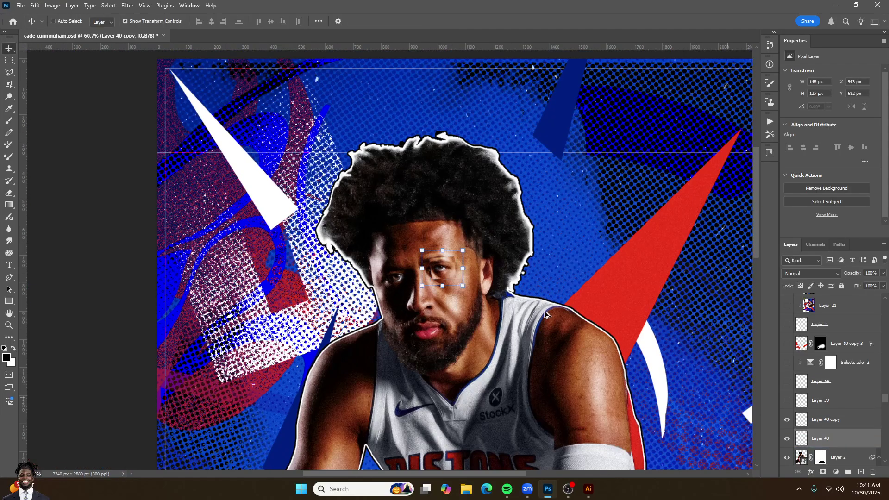
- Merge the duplicated eye patch, Layer 40 copy, with Layer 40 into a single layer
key("ctrl+0")
scroll(413, 257, "up", 3)
scroll(414, 257, "up", 2)
left_click(383, 265, "ctrl")
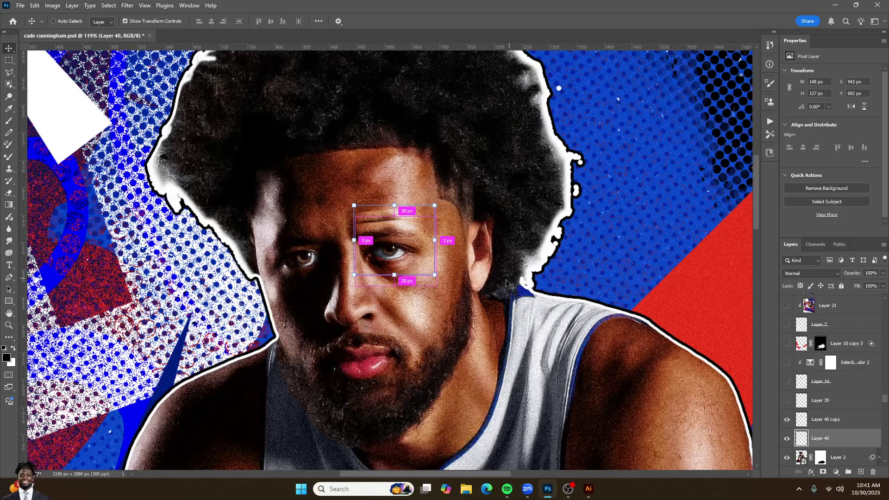
key("ctrl+e")
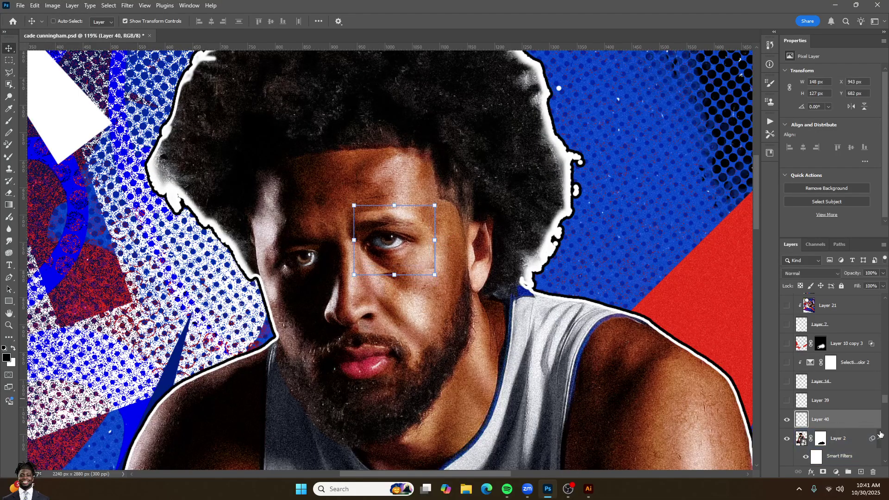
- Compare the face without Layer 40 and with the patch layer above Layer 39, and show Layer 39 and Layer 40
left_click(787, 420)
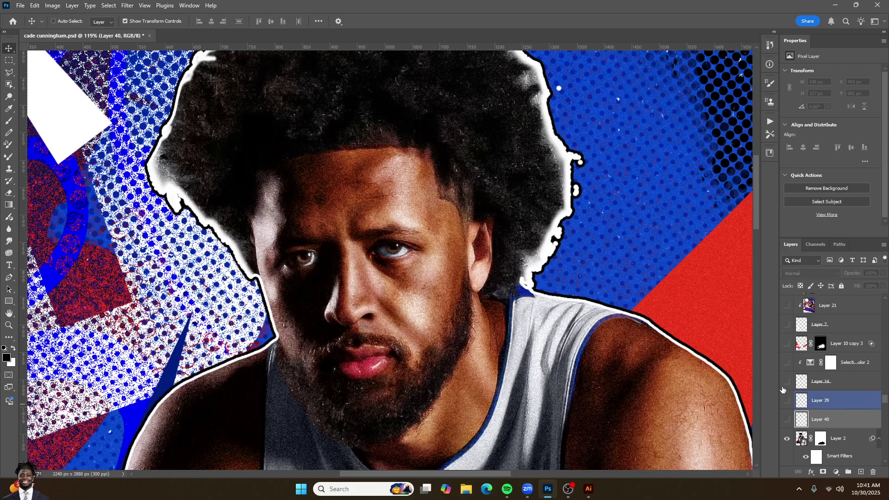
left_click(786, 381)
left_click(786, 382)
left_click(786, 400)
left_click(787, 419)
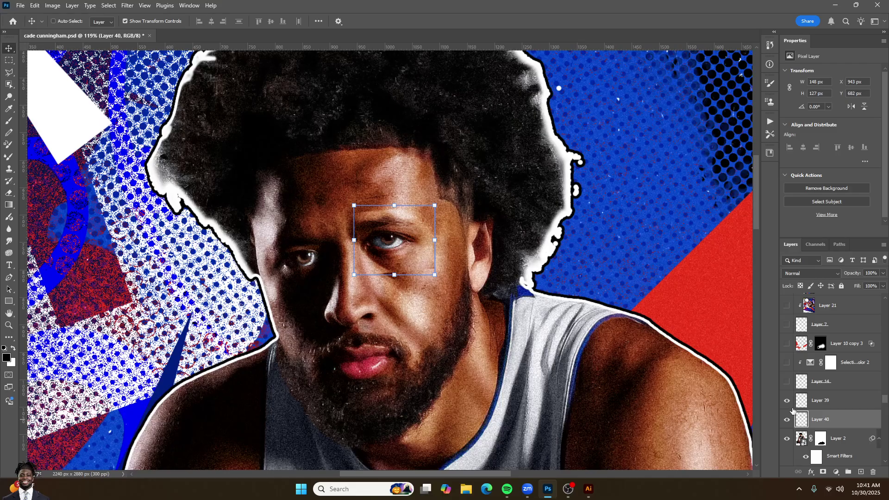
key("k")
right_click(325, 271)
right_click(460, 286)
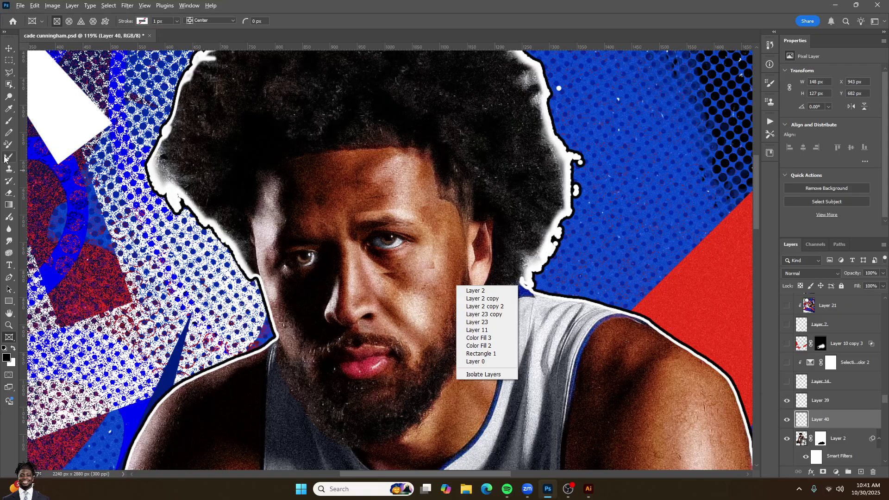
key("Escape")
- Choose the Thin 1 preset from the Thin brushes folder for the Brush tool
key("b")
right_click(377, 272)
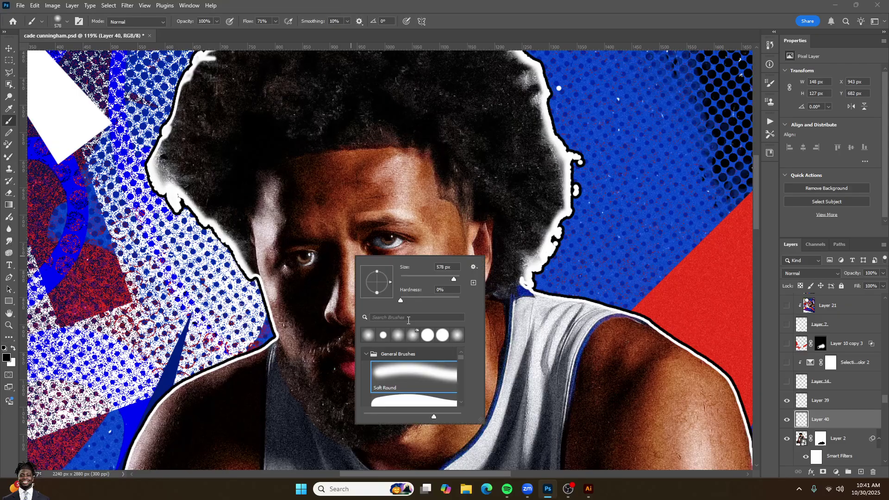
left_click_drag(463, 354, 463, 389)
left_click(435, 392)
right_click(283, 218, "alt")
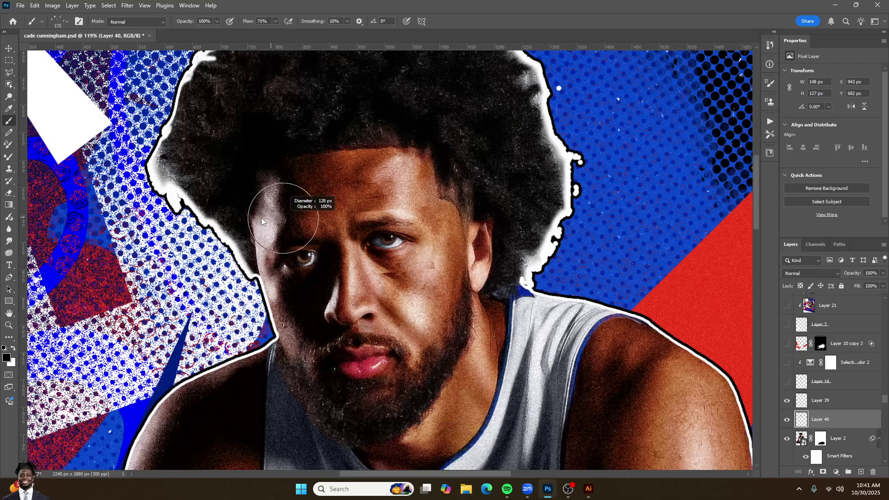
right_click(335, 237)
scroll(430, 370, "down", 3)
scroll(431, 371, "down", 5)
scroll(420, 373, "down", 4)
scroll(438, 375, "up", 3)
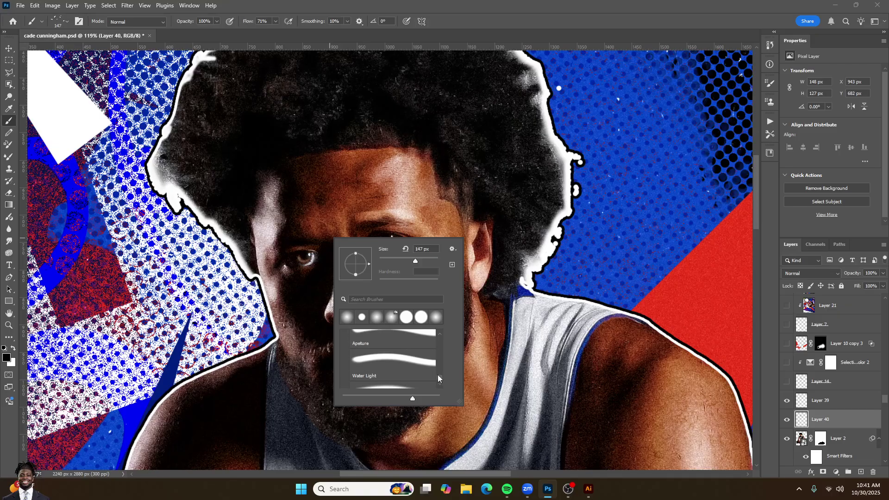
left_click_drag(443, 378, 442, 366)
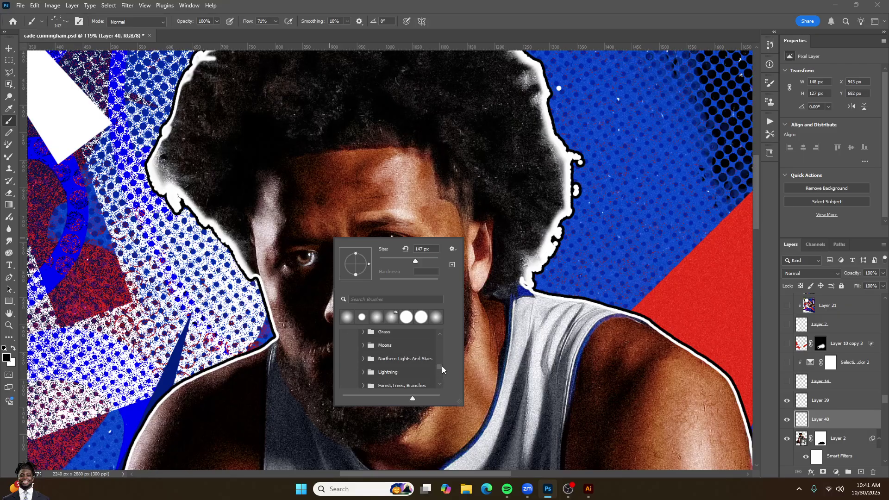
scroll(396, 375, "down", 4)
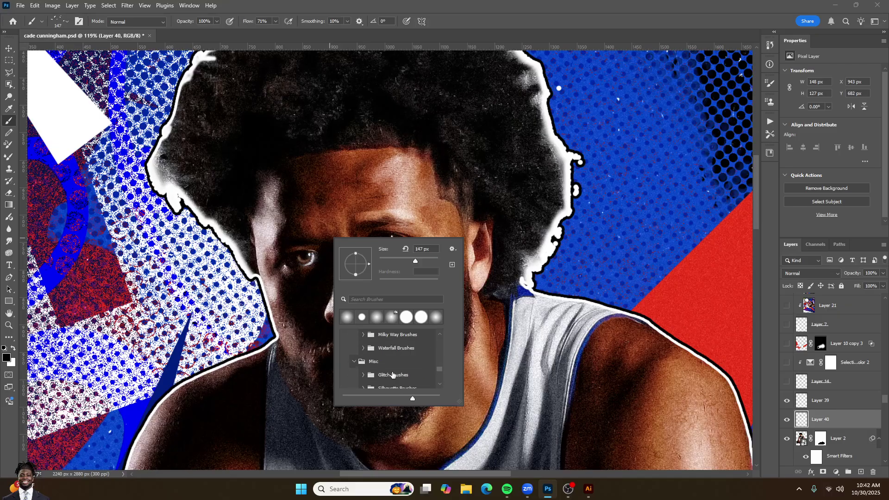
left_click(377, 365)
double_click(398, 374)
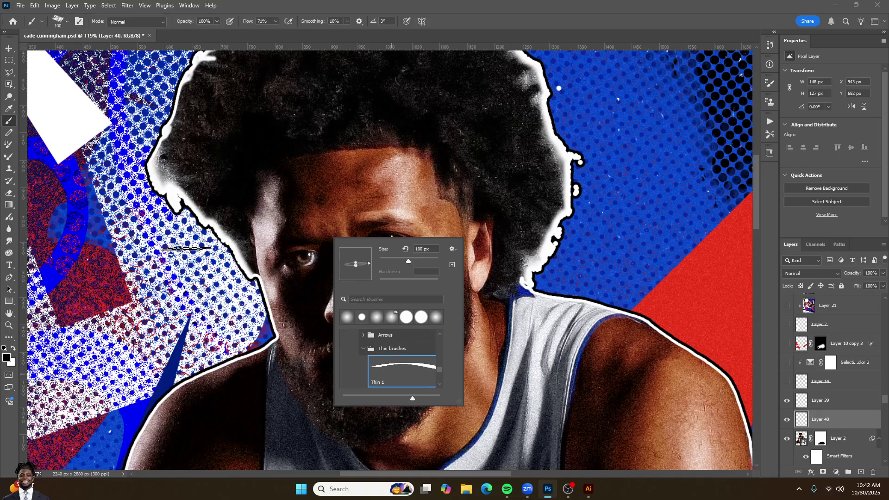
- Try a Thin 1 brush stroke over the player's face, undo it, and adjust the brush size
scroll(304, 247, "up", 3)
left_click_drag(312, 227, 317, 293)
key("ctrl+z")
key("bracketleft")
key("bracketleft")
key("bracketleft")
- Try to roughen the left edge of the Layer 40 eye patch by erasing with the thin brush, and undo the erasure
key("e")
right_click(393, 227)
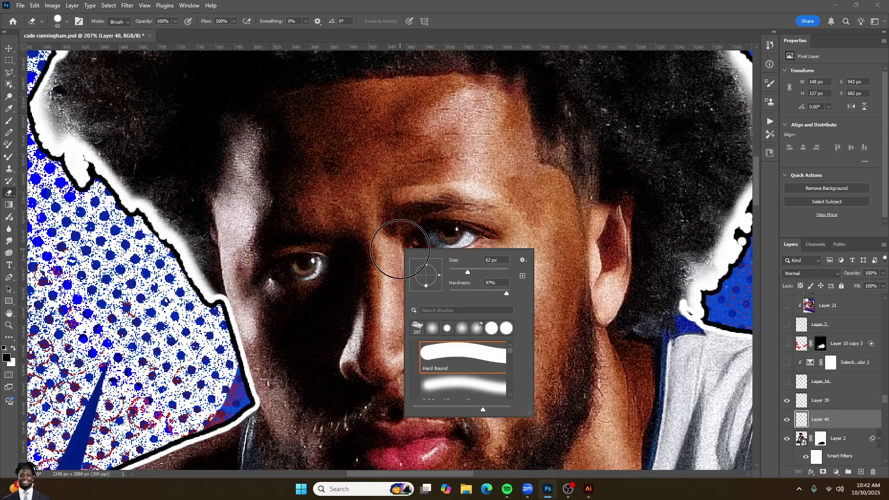
right_click(296, 249, "alt")
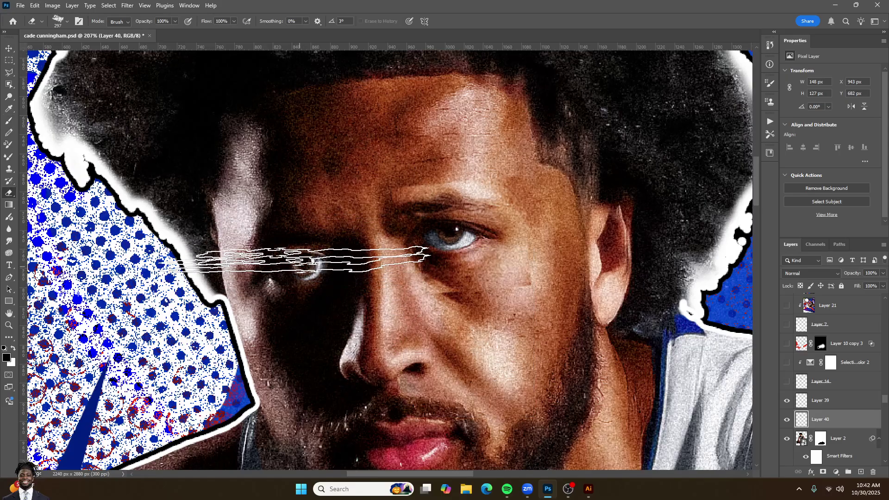
mouse_move(290, 178)
left_mouse_down()
mouse_move(339, 303)
mouse_move(260, 176)
left_mouse_up()
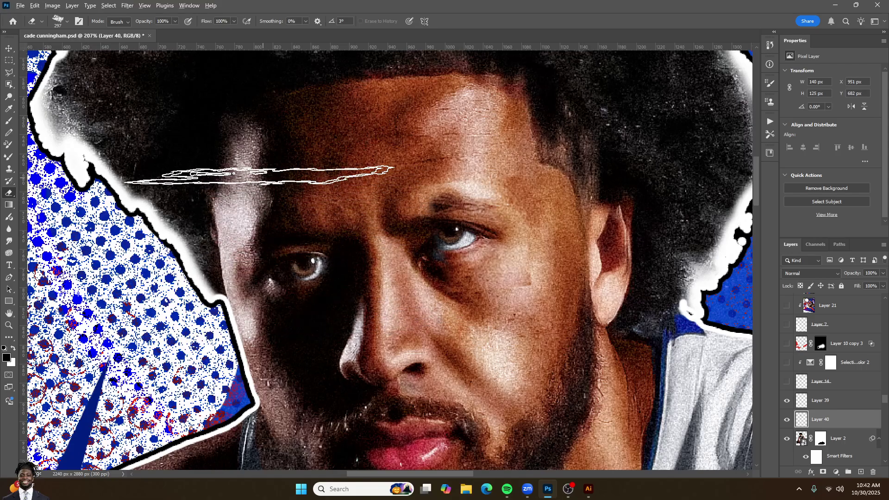
scroll(408, 296, "down", 3)
key("ctrl+z")
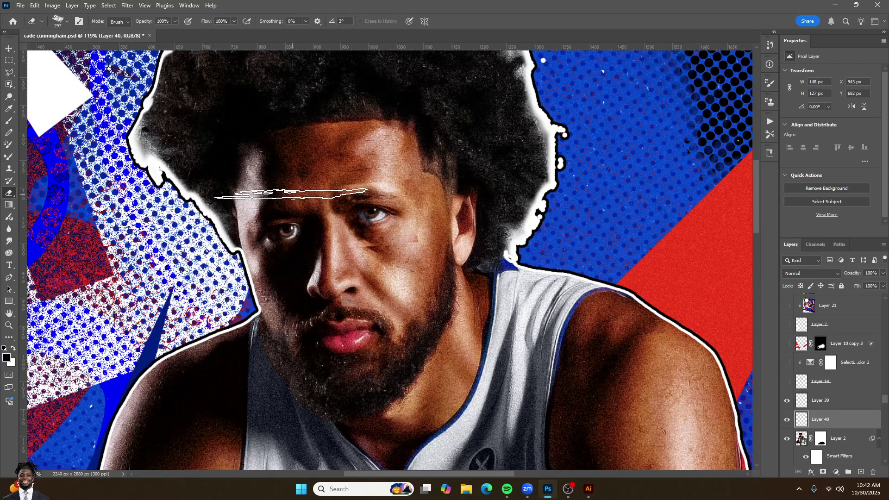
- Hide Layer 40 and Layer 39, toggle Layer 2 to compare, and show the eye patch layer directly above Layer 39
left_click(9, 48)
scroll(320, 234, "down", 2)
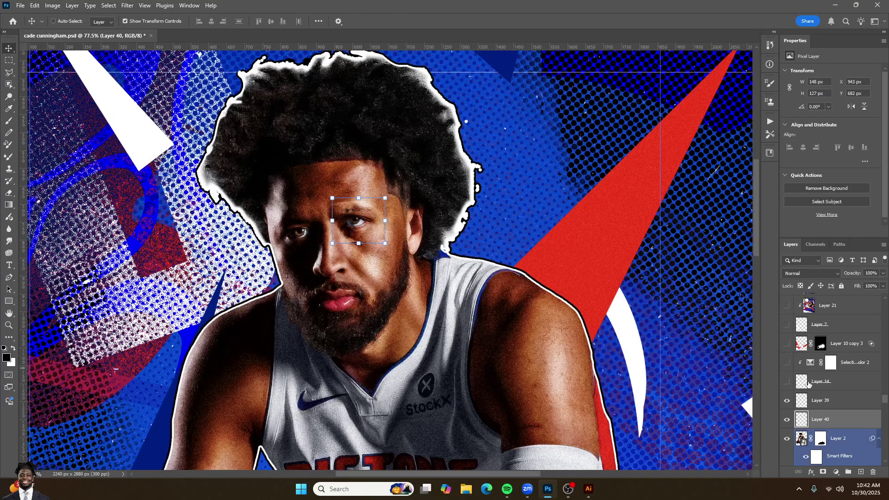
left_click(787, 419)
left_click(787, 438)
left_click(787, 438)
left_click(787, 419)
left_click(786, 401)
left_click(787, 382)
- Show the Selective Color 2 adjustment and Layer 10 copy 3, and examine the splashes around the player's legs
left_click(786, 363)
left_click(786, 363)
left_click(787, 363)
left_click(788, 344)
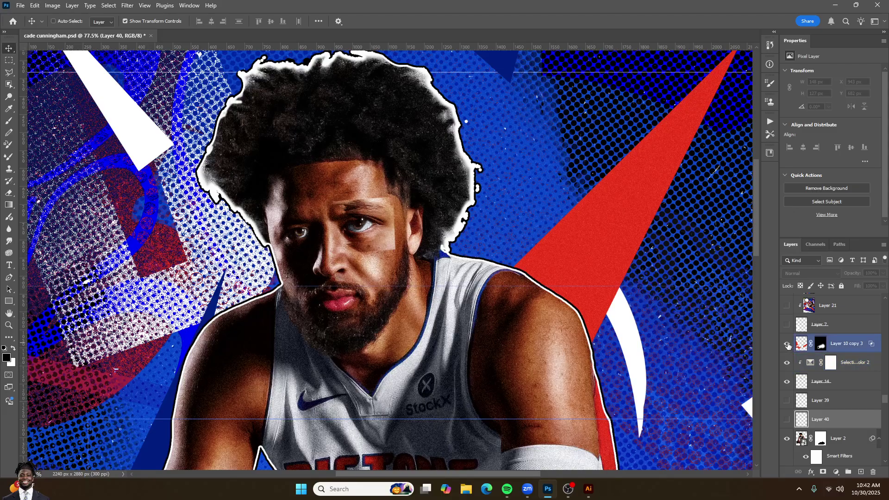
scroll(405, 299, "down", 6)
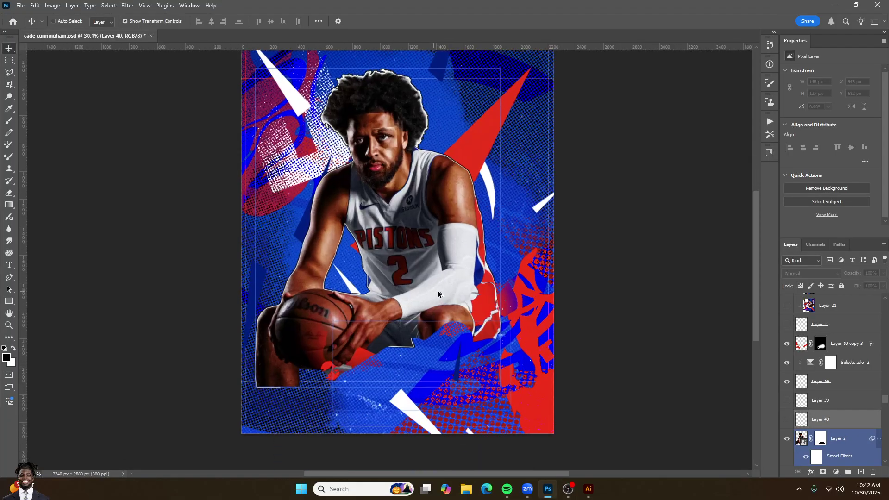
scroll(434, 292, "up", 2)
scroll(426, 360, "down", 1)
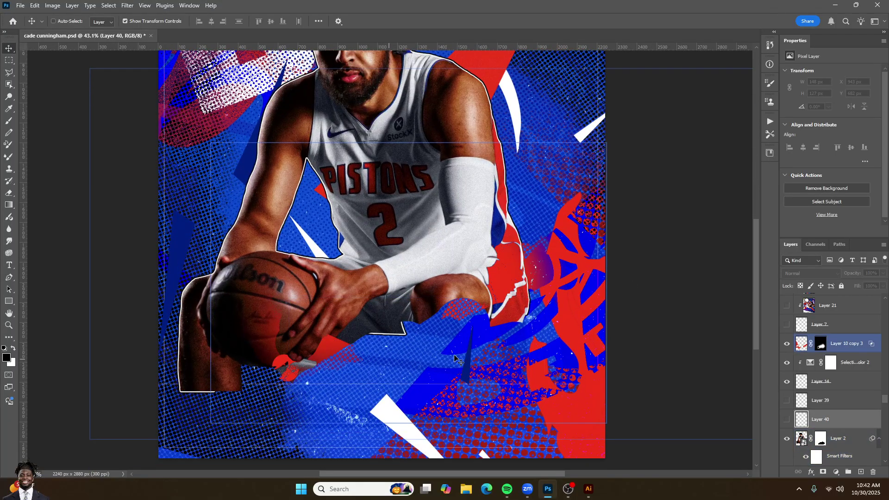
- Try to move the red splashes on Layer 10 copy 3 across the poster, and undo the move
left_click(807, 344)
left_click_drag(313, 306, 378, 325)
key("ctrl+z")
- Set the split Blend If highlight sliders for the underlying layer of Layer 10 copy 3 to 42 / 123, and apply the layer style
double_click(864, 345)
double_click(866, 351)
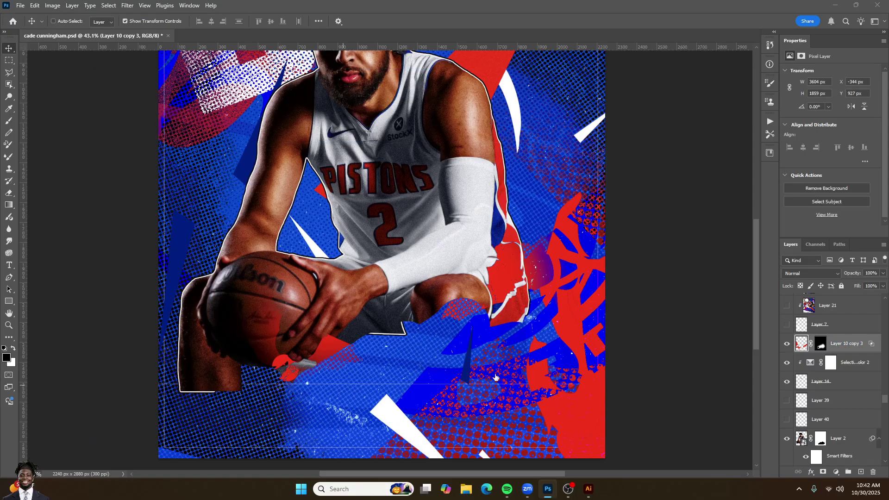
left_click_drag(691, 360, 801, 365)
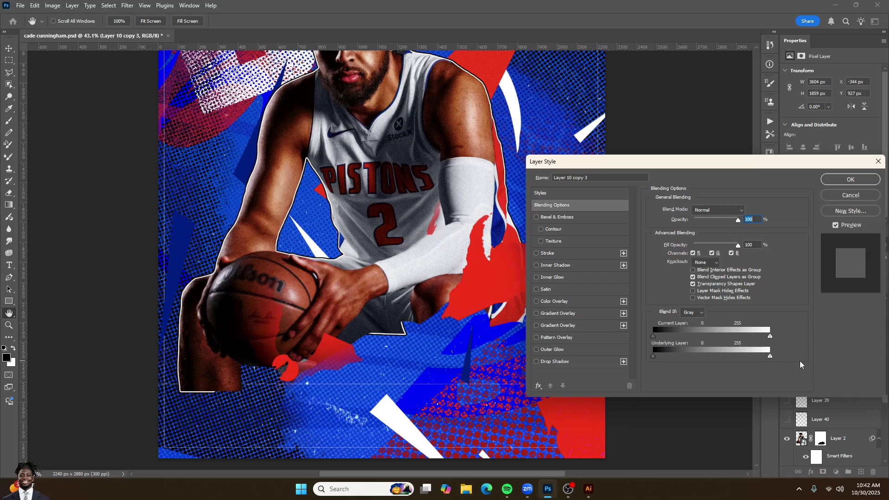
mouse_move(771, 356)
left_mouse_down()
mouse_move(740, 363)
mouse_move(776, 361)
left_mouse_up()
left_click_drag(772, 357, 695, 353)
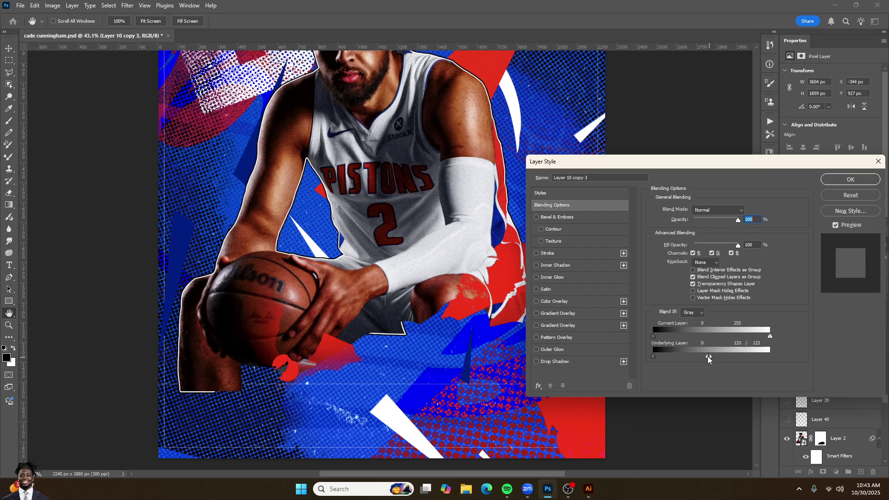
mouse_move(679, 356)
left_mouse_down()
mouse_move(667, 355)
mouse_move(689, 353)
mouse_move(652, 349)
mouse_move(673, 351)
left_mouse_up()
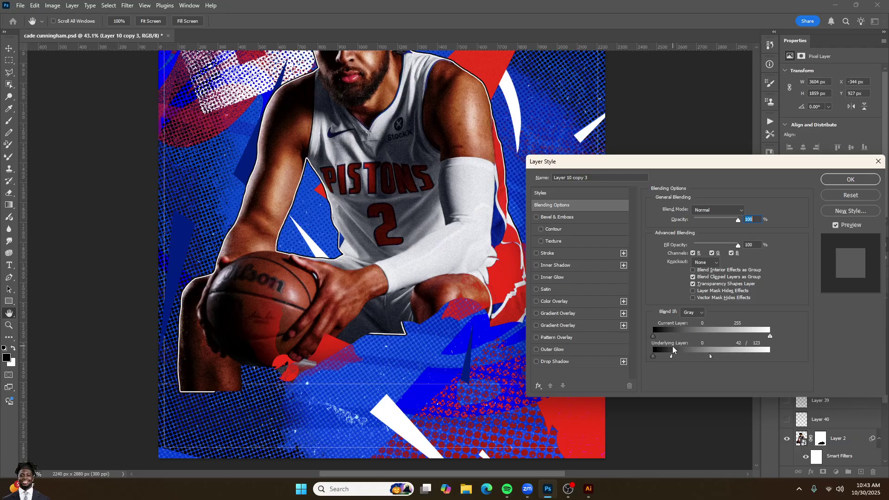
left_click(843, 181)
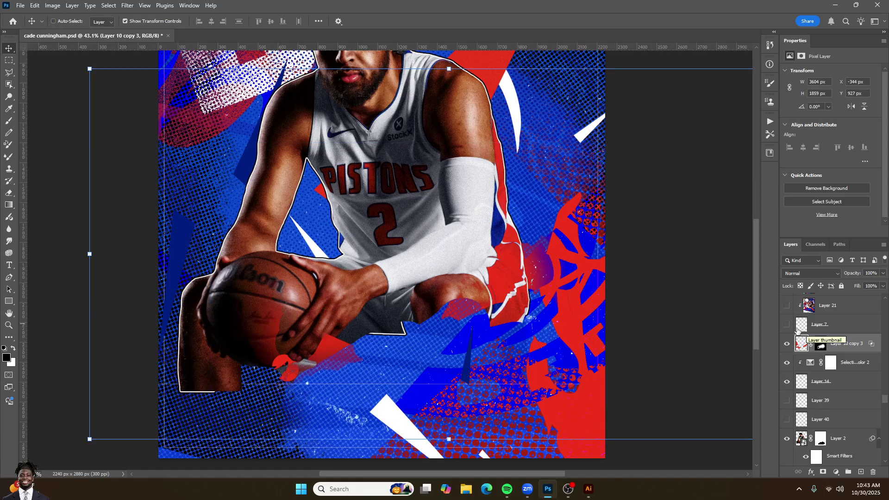
- Preview the white ball-shaped layer directly above Layer 10 copy 3, and hide both that layer and Layer 10 copy 3
left_click(786, 325)
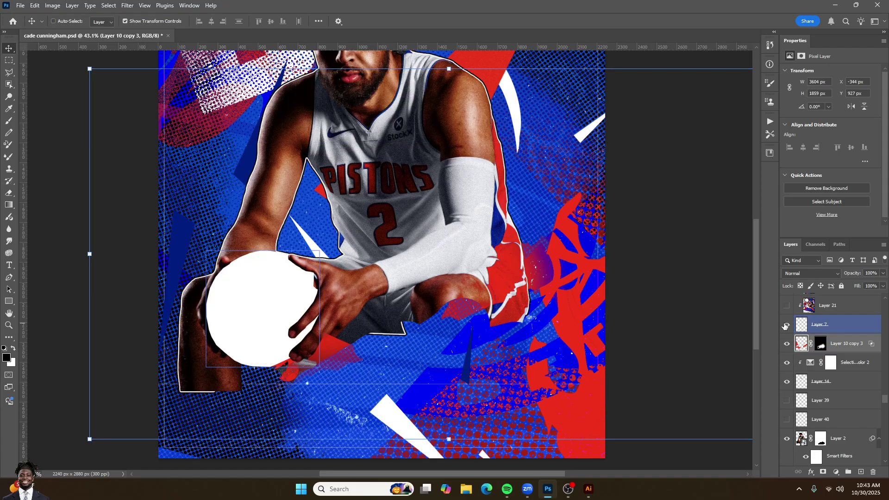
left_click(787, 344)
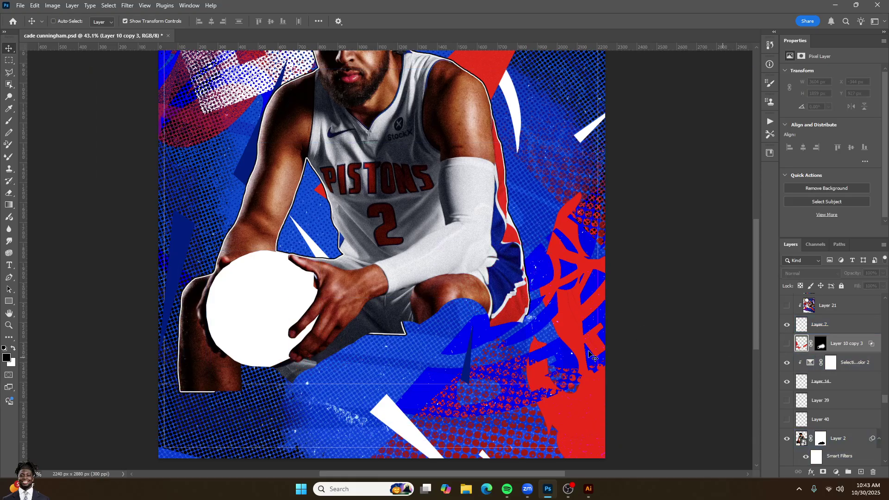
scroll(226, 322, "up", 2)
left_click(787, 327)
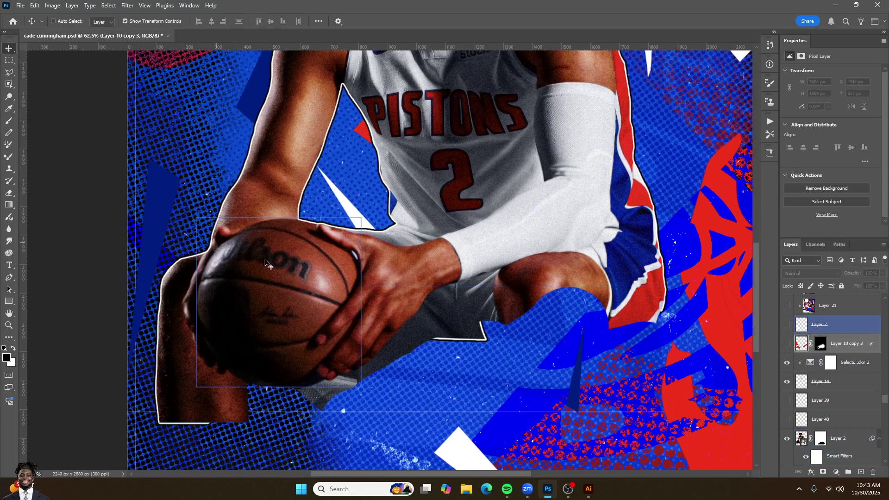
- Outline the basketball in the player's hands with a closed Polygonal Lasso selection
key("alt+bracketleft")
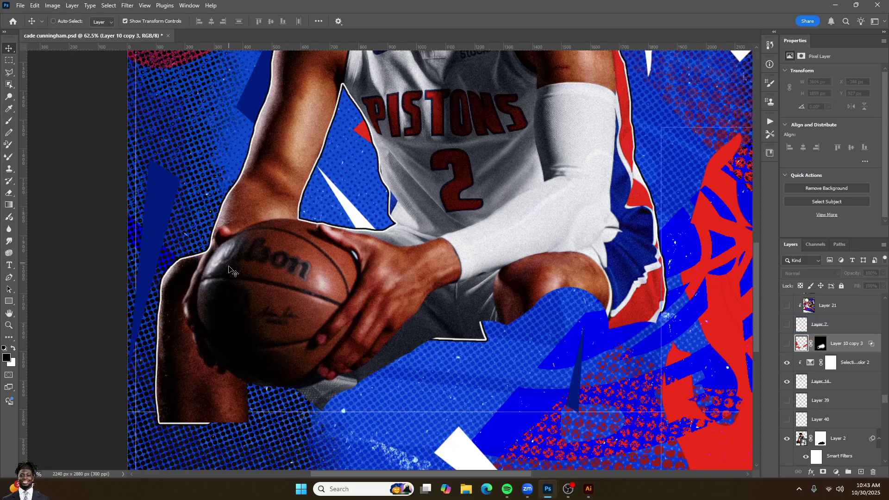
key("k")
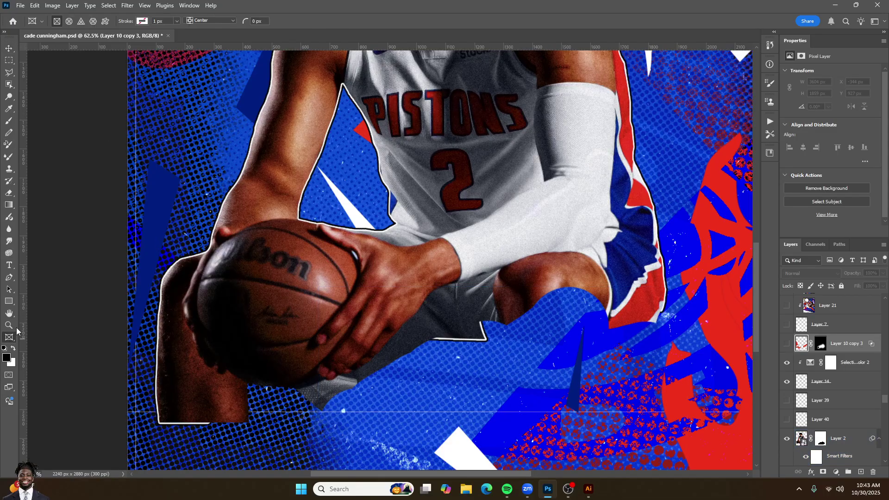
left_click(9, 73)
left_click(273, 386)
left_click(238, 377)
left_click(225, 371)
left_click(209, 338)
left_click(200, 299)
left_click(206, 268)
left_click(237, 239)
left_click(279, 227)
left_click(345, 234)
left_click(358, 259)
left_click(356, 320)
left_click(341, 359)
left_click(322, 372)
left_click(303, 382)
left_click(273, 385)
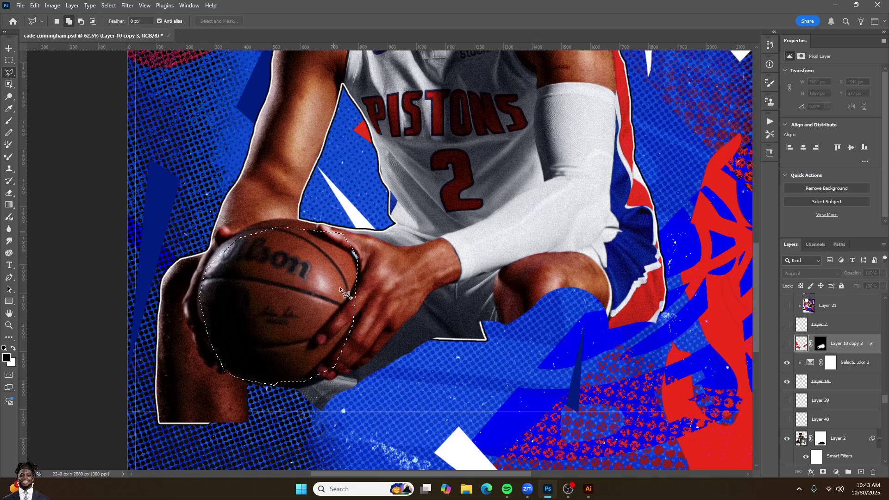
- Add a new blank layer directly above Layer 10 copy 3, keeping the basketball selection active
left_click(8, 96)
right_click(321, 240)
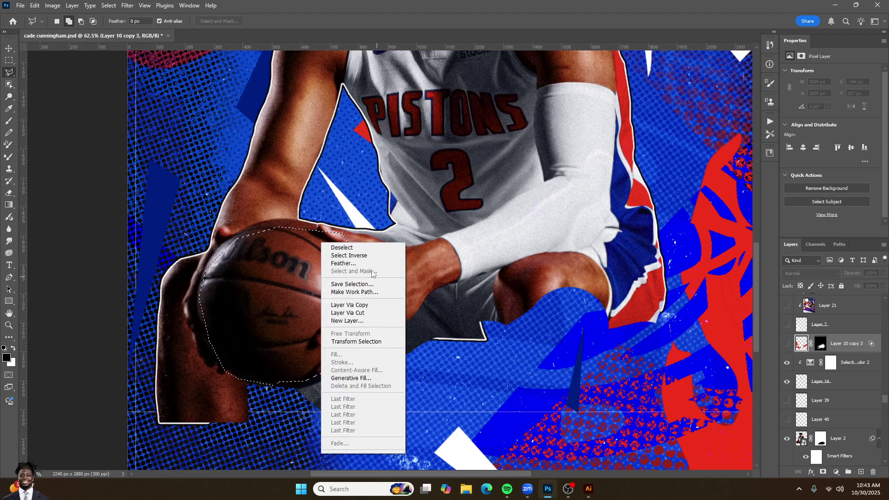
left_click(296, 240)
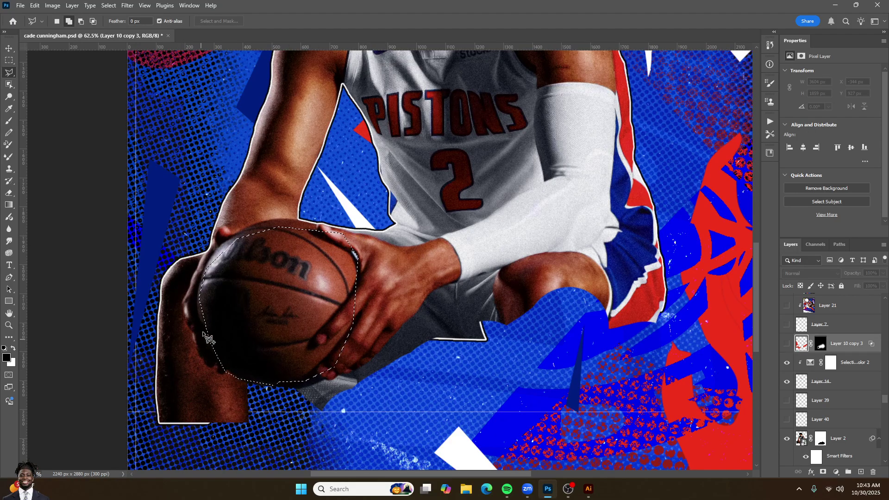
right_click(316, 256)
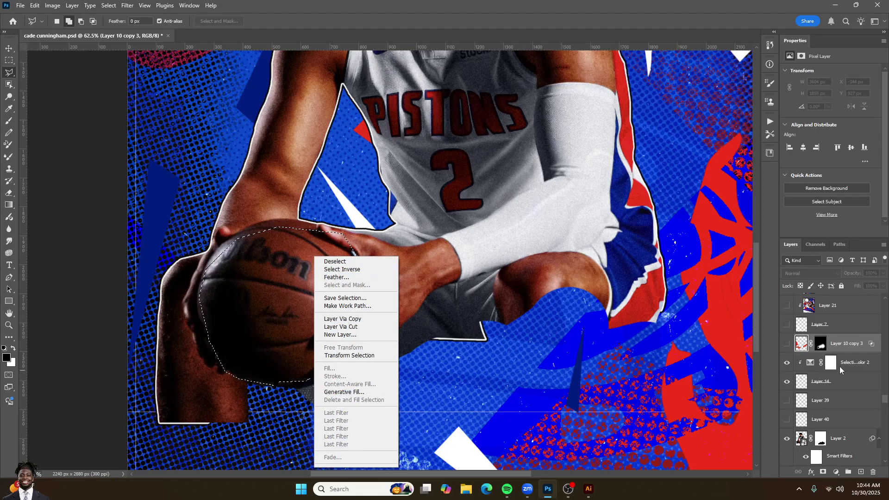
left_click(847, 350)
left_click(861, 472)
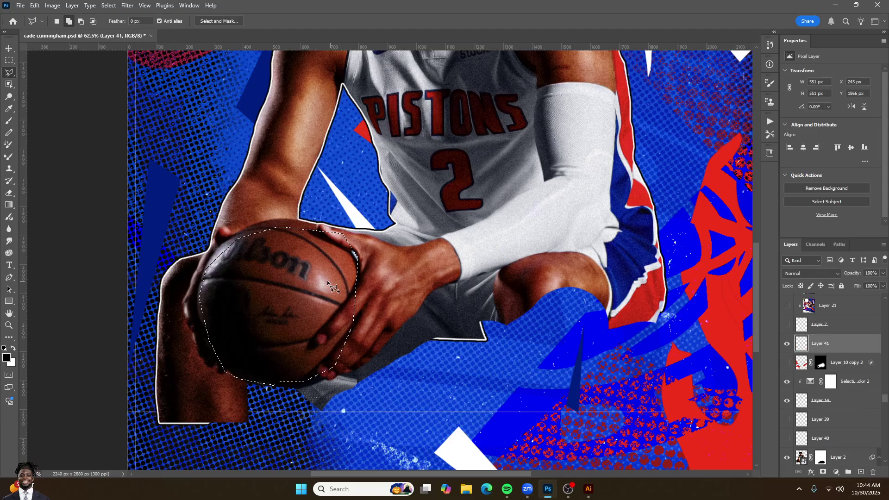
- Fill the basketball selection with white in Normal mode at 100% opacity, and deselect it
right_click(331, 71)
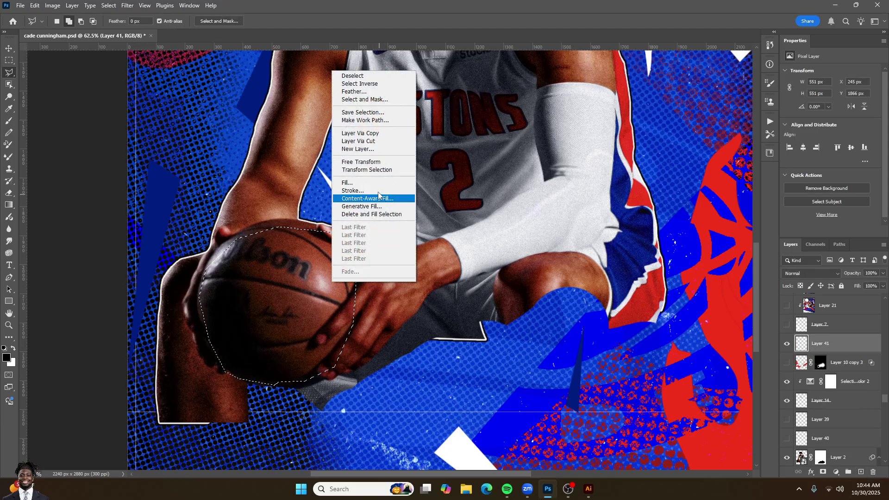
left_click(354, 183)
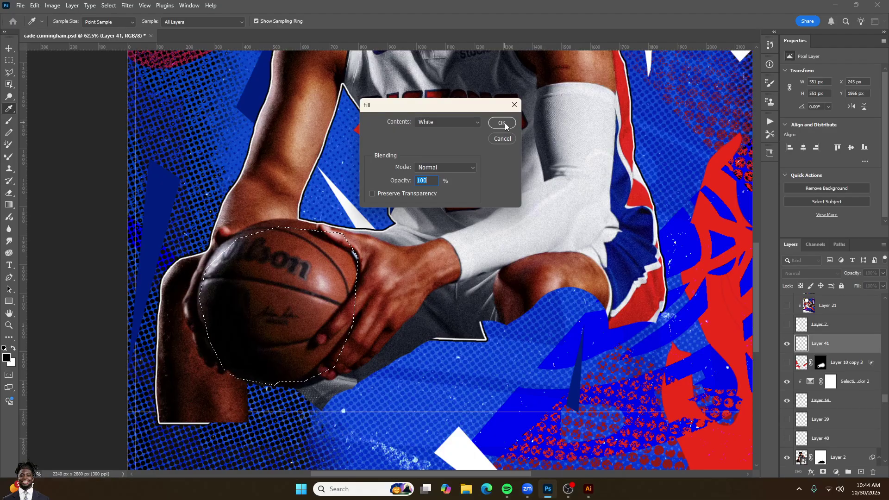
left_click(509, 124)
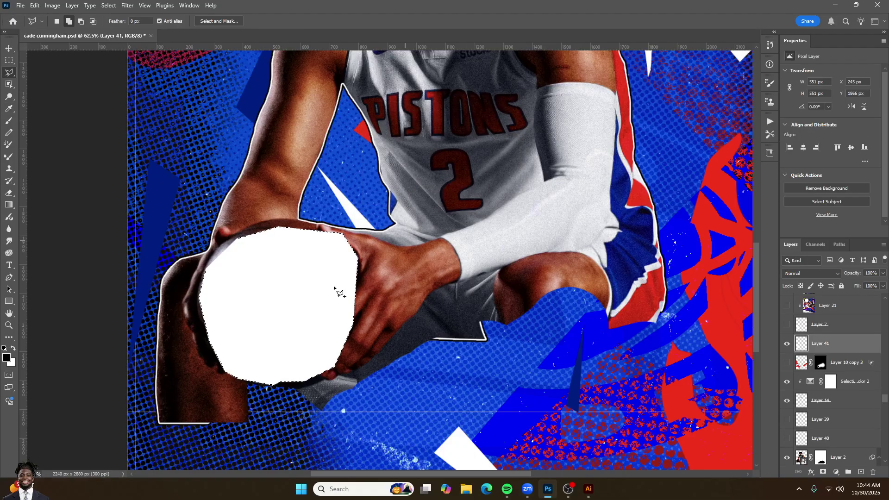
right_click(424, 223)
left_click(431, 229)
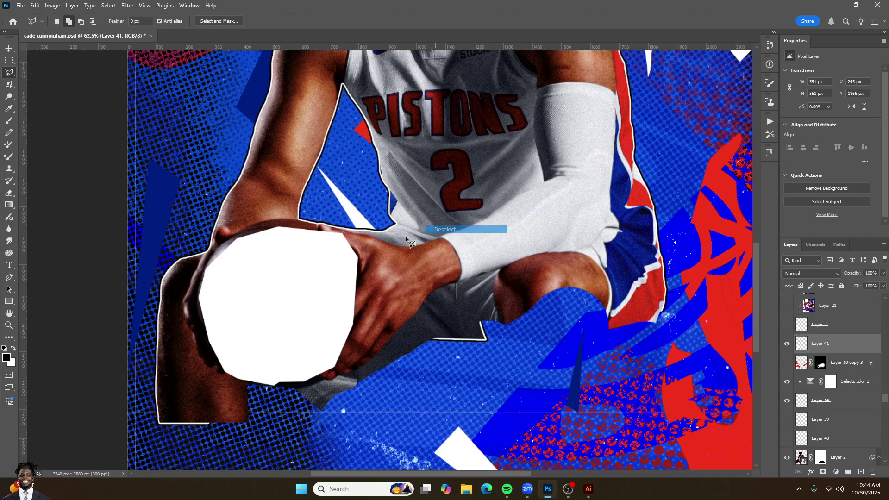
- Hide Layer 41 and show the existing white ball-shaped layer directly above it
scroll(315, 247, "up", 3)
scroll(317, 217, "down", 5)
left_click(786, 343)
left_click(787, 324)
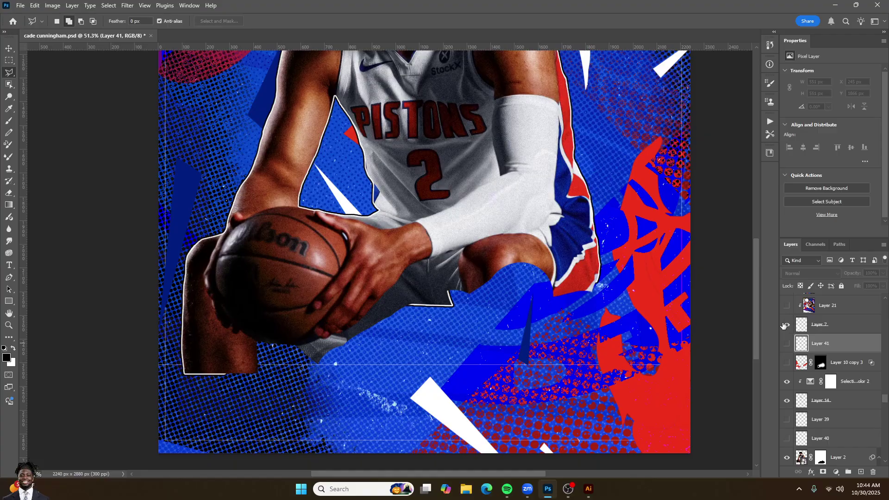
scroll(268, 236, "up", 4)
scroll(339, 249, "down", 2)
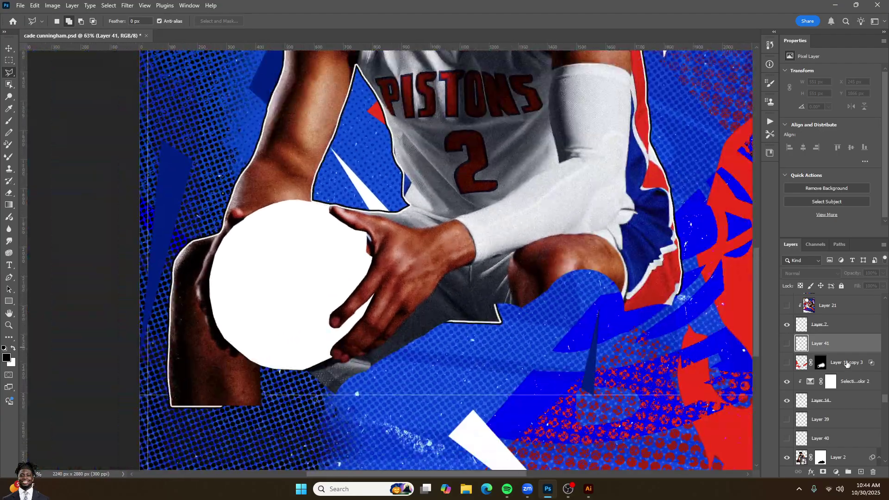
scroll(449, 326, "down", 5)
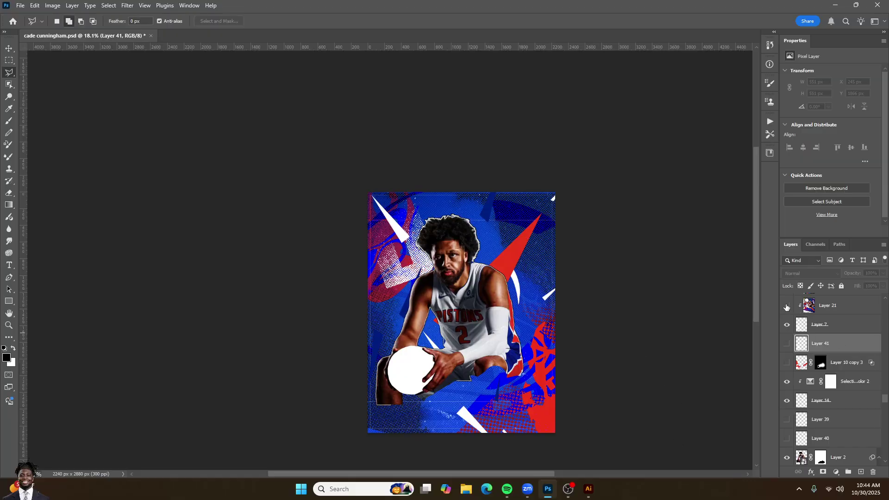
scroll(410, 370, "up", 5)
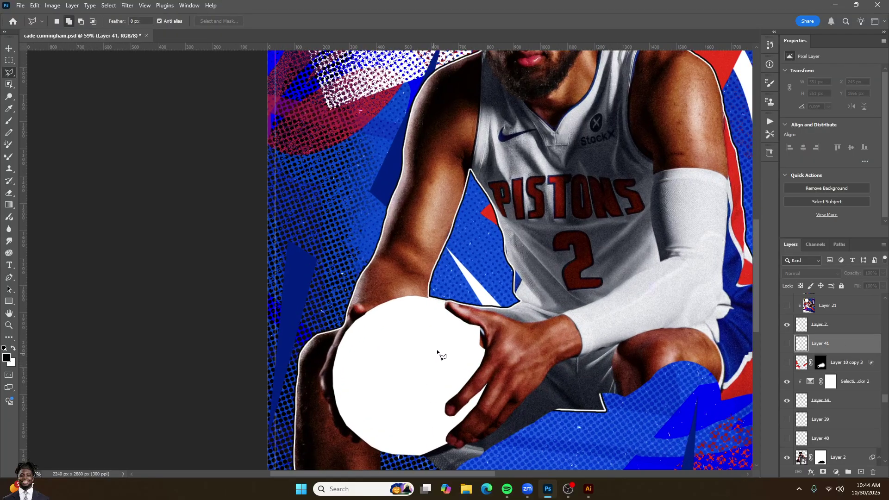
- Show the clipped Layer 21 and Layer 21 copy over the ball, and set Layer 21 copy's blend mode to Lighter Color
left_click(787, 306)
scroll(786, 324, "up", 2)
left_click(786, 327)
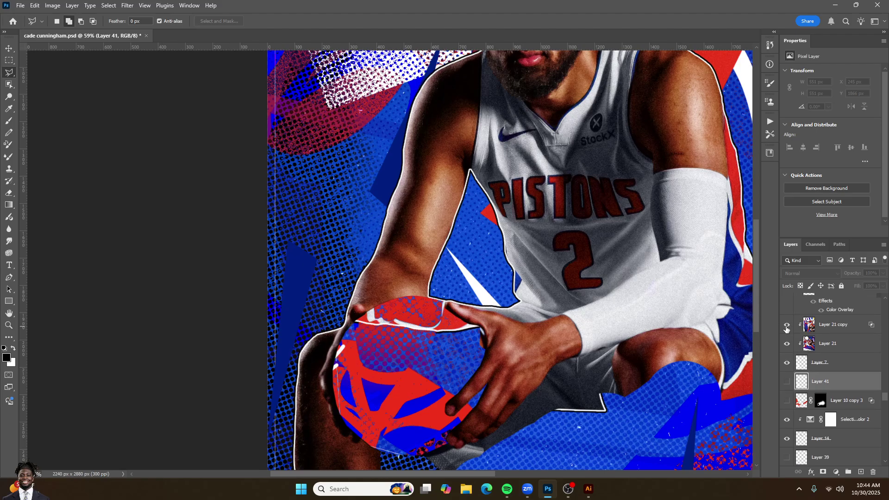
left_click(809, 326)
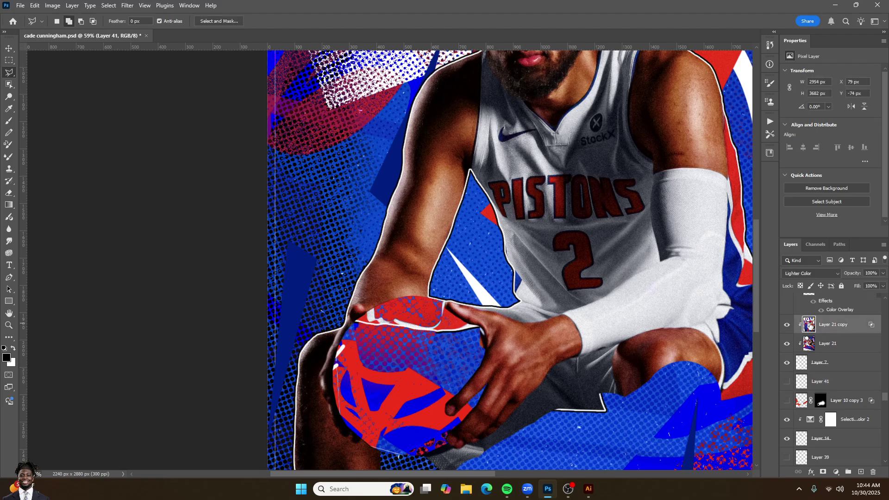
left_click(808, 273)
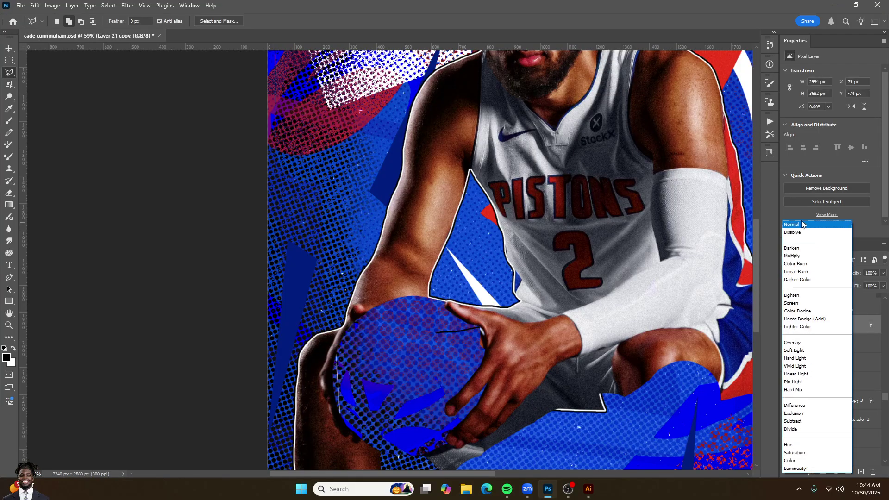
left_click(799, 326)
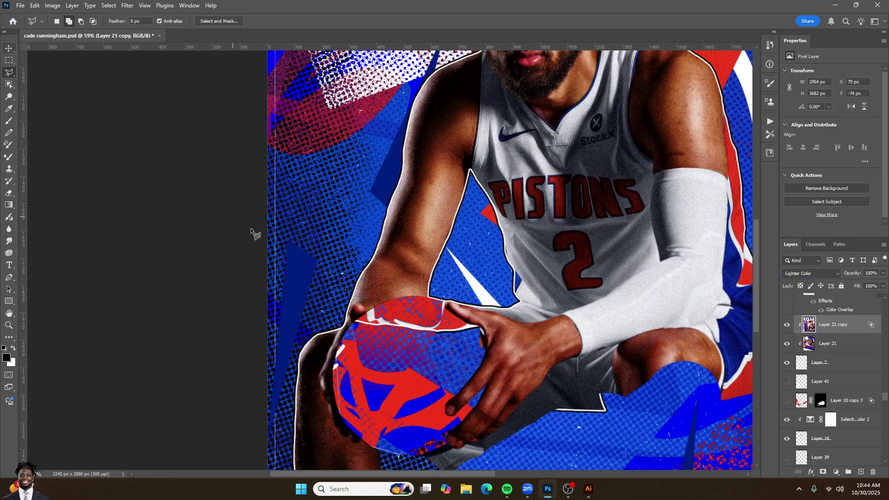
- Show the clipped Layer 24 over the ball and select it
left_click(8, 48)
mouse_move(350, 310)
left_mouse_down()
mouse_move(358, 366)
mouse_move(261, 401)
mouse_move(334, 464)
mouse_move(324, 412)
mouse_move(300, 471)
mouse_move(416, 352)
left_mouse_up()
scroll(787, 352, "up", 3)
left_click(786, 348)
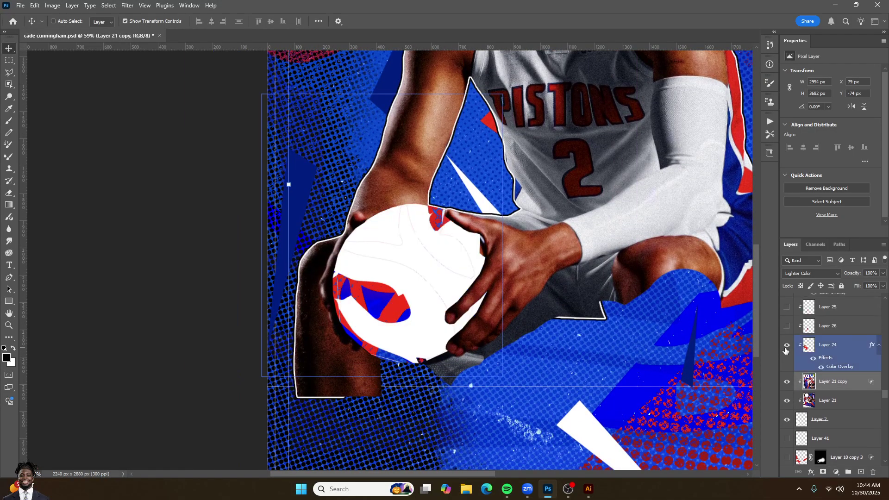
scroll(517, 285, "down", 3)
scroll(361, 294, "down", 2)
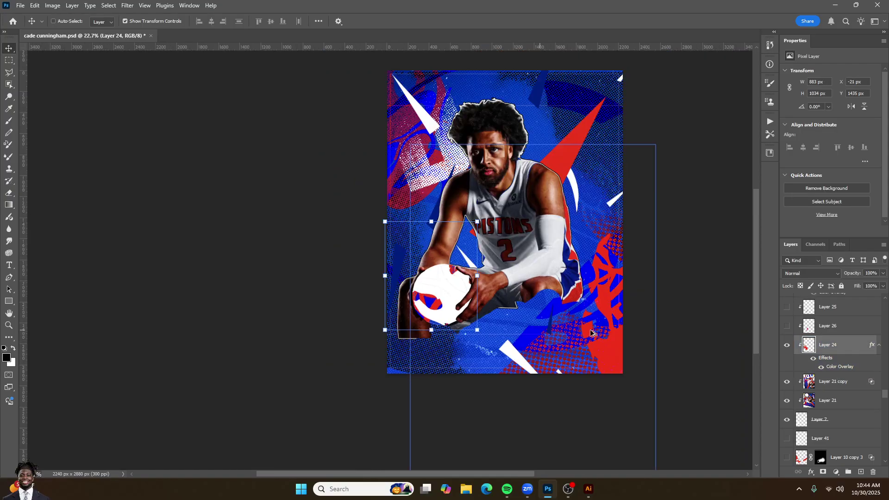
scroll(361, 294, "up", 3)
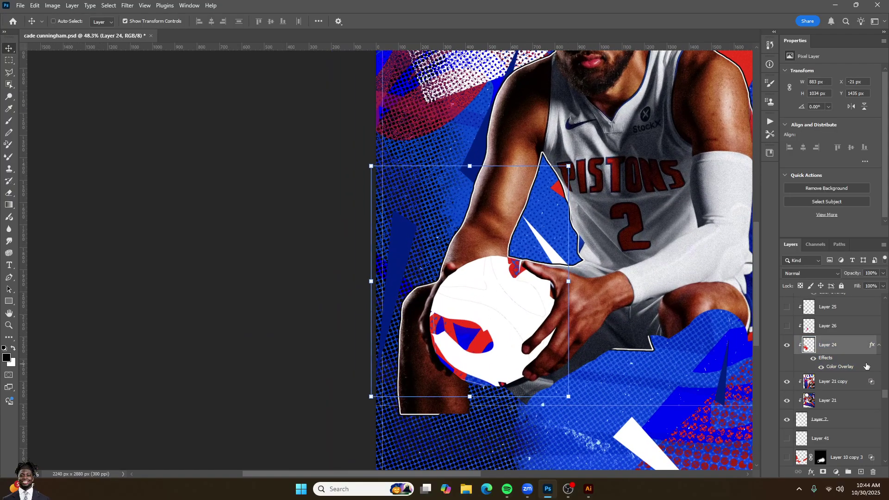
scroll(452, 366, "down", 3)
scroll(451, 366, "up", 4)
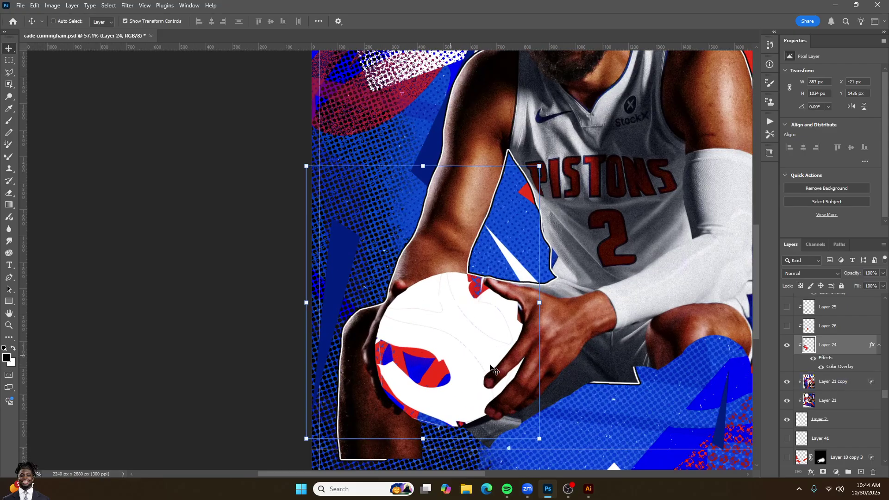
- Show the clipped Layer 26 and Layer 25 on the ball
left_click(785, 327)
scroll(526, 325, "up", 3)
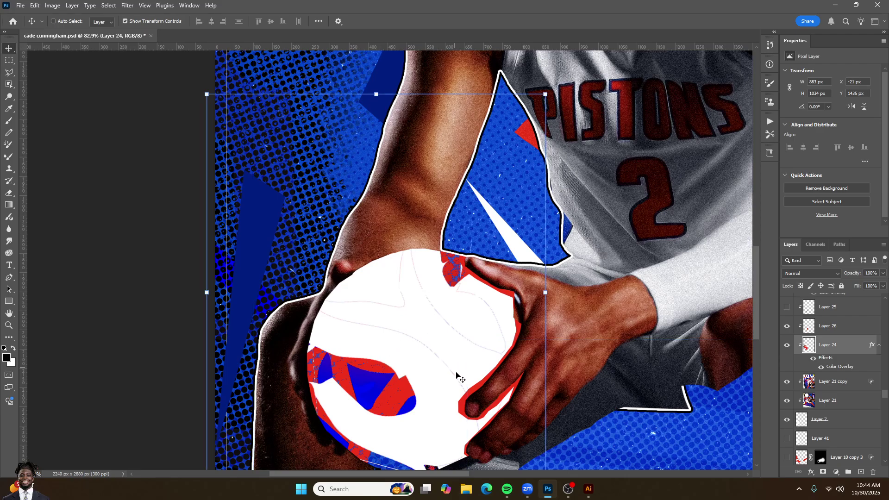
scroll(481, 308, "down", 5)
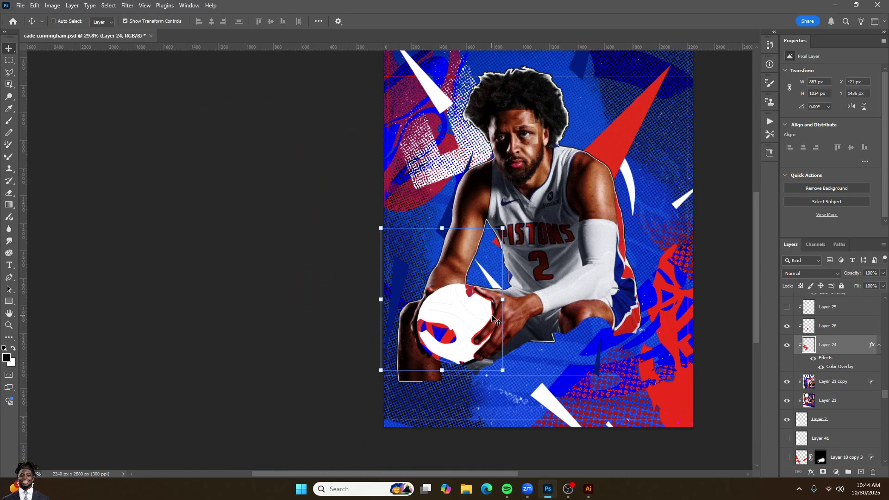
left_click(788, 307)
left_click(787, 326)
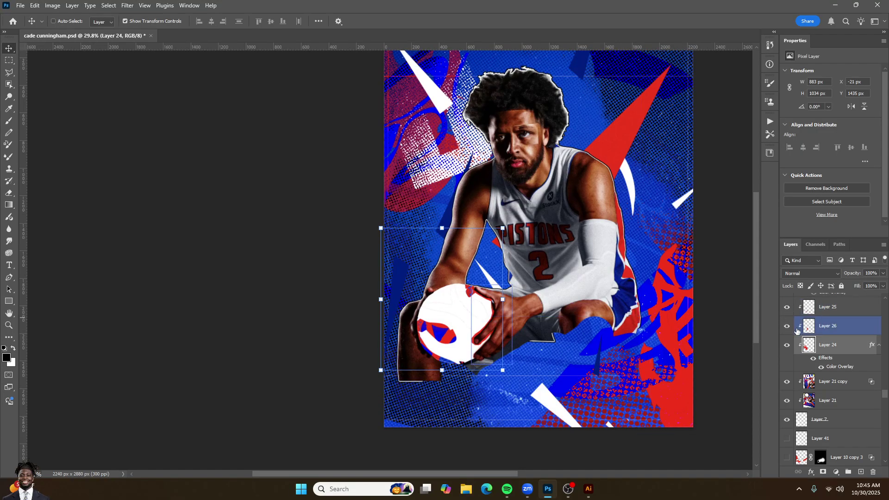
- Show and select Layer 24 copy with the flame shape rising from the ball, and compare it off and on
scroll(795, 329, "up", 2)
left_click(788, 308)
scroll(468, 295, "up", 3)
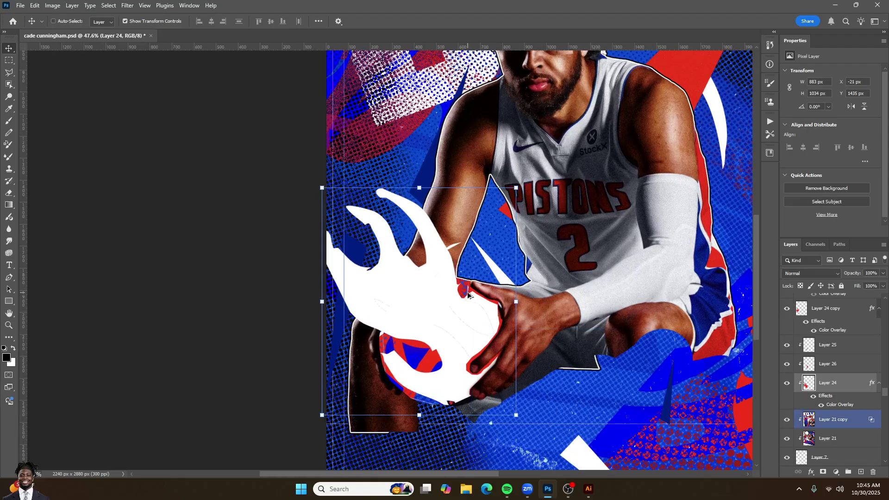
scroll(468, 294, "up", 2)
left_click(826, 309)
left_click(787, 308)
left_click(787, 308)
scroll(418, 278, "down", 2)
scroll(621, 299, "up", 2)
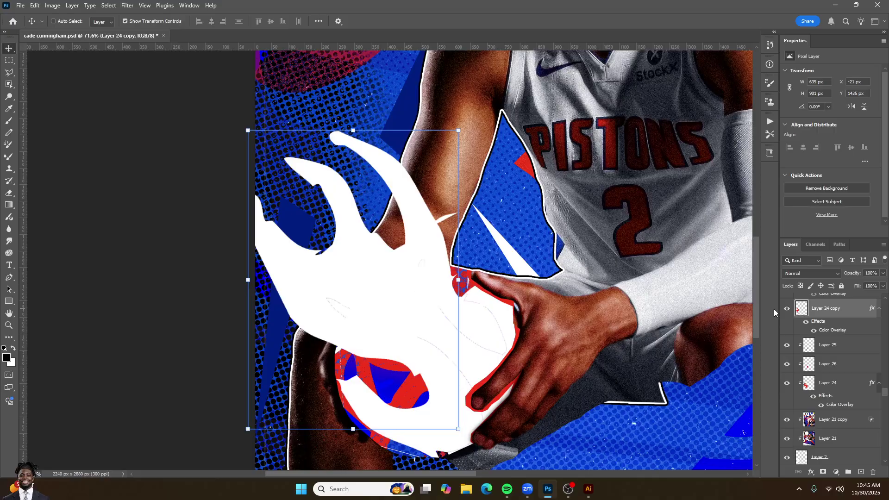
- Erase the lower part of Layer 24 copy over the ball with a 267 px Hard Round eraser, undoing the first stroke
mouse_move(419, 282)
left_mouse_down()
mouse_move(506, 173)
mouse_move(421, 284)
left_mouse_up()
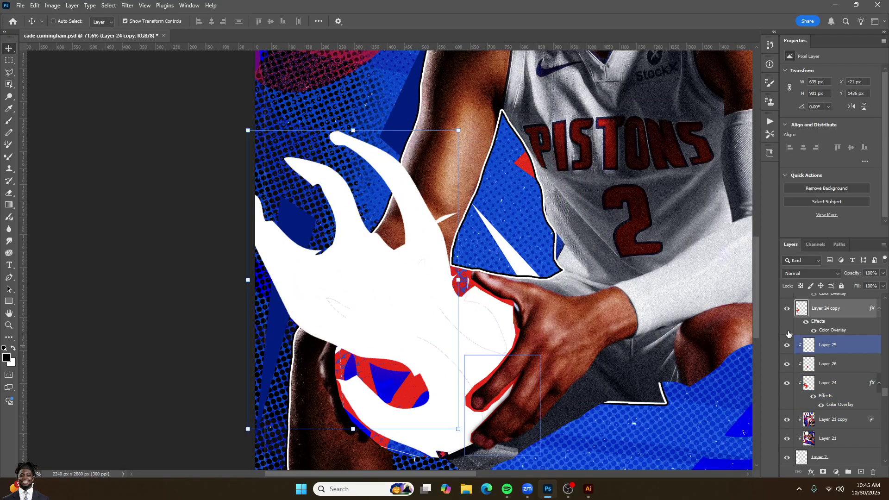
key("e")
key("x")
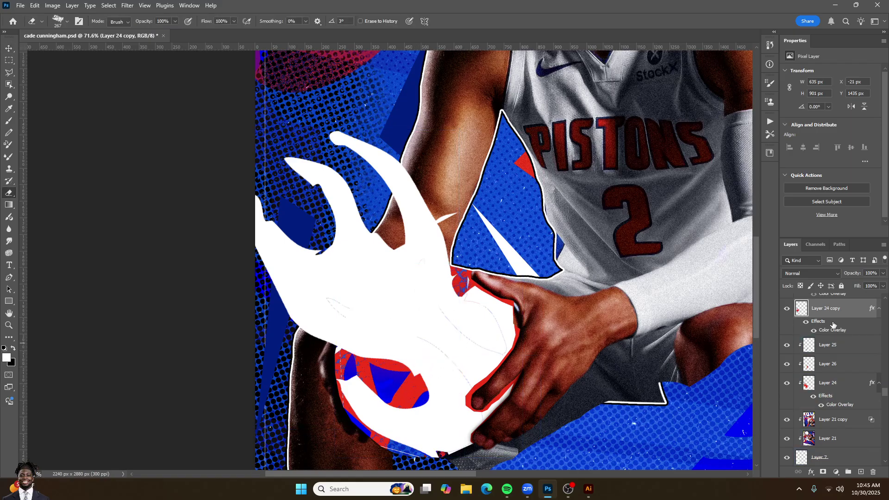
right_click(314, 310)
left_click(383, 424)
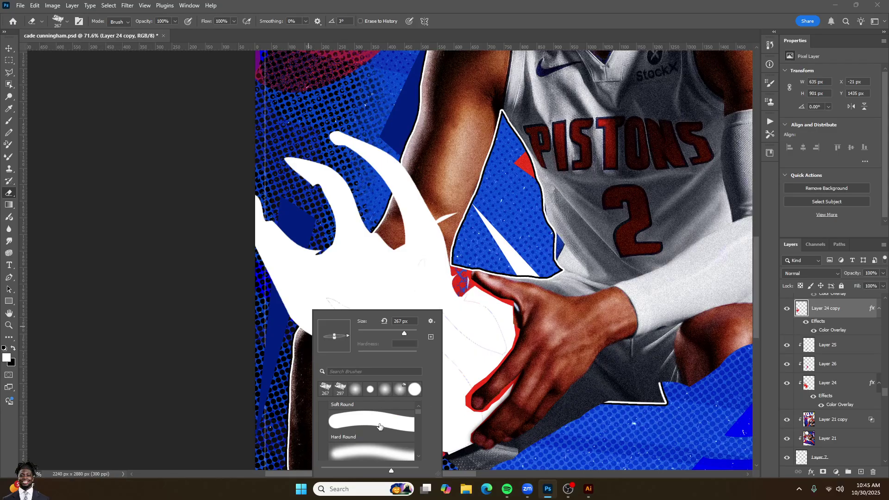
left_click_drag(238, 294, 339, 346)
key("ctrl+z")
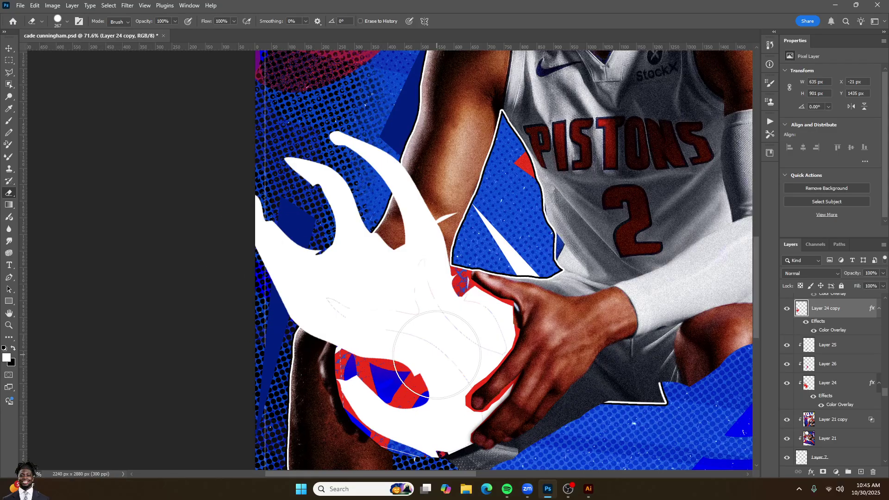
mouse_move(459, 325)
left_mouse_down()
mouse_move(488, 342)
mouse_move(422, 366)
left_mouse_up()
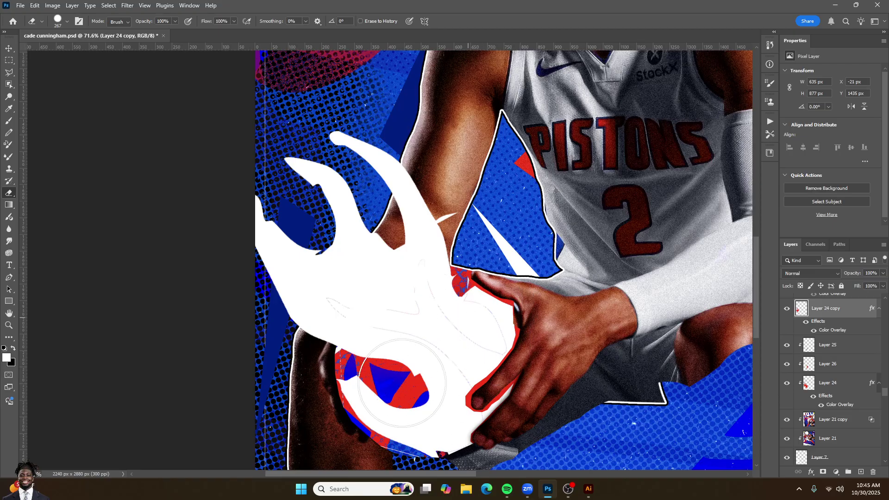
- Show Layer 22 with the small Pistons logo
scroll(405, 278, "down", 3)
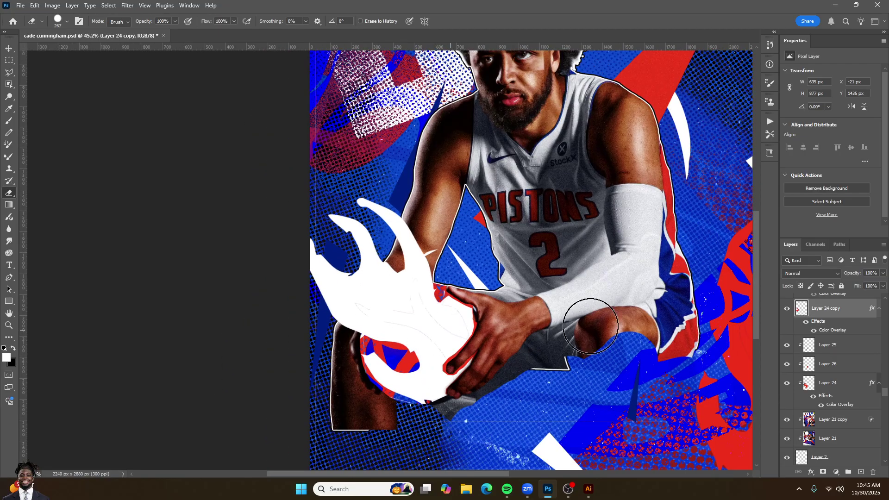
scroll(797, 328, "up", 1)
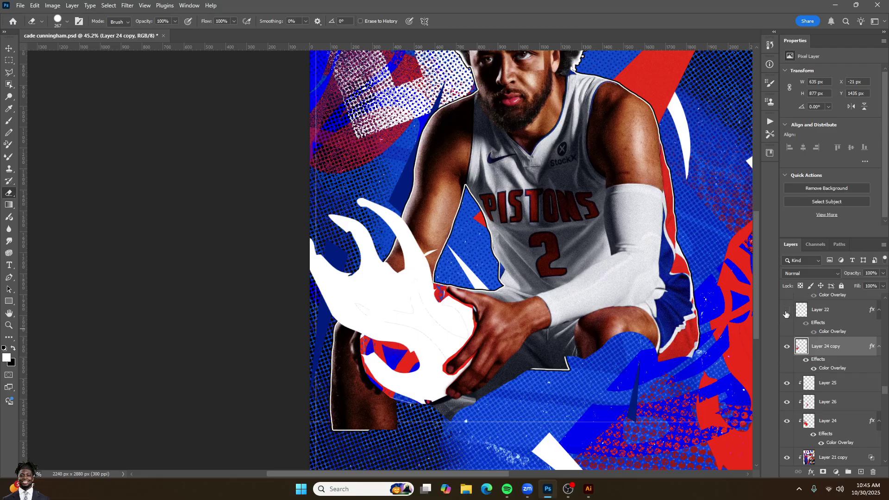
left_click(787, 311)
scroll(518, 234, "down", 2)
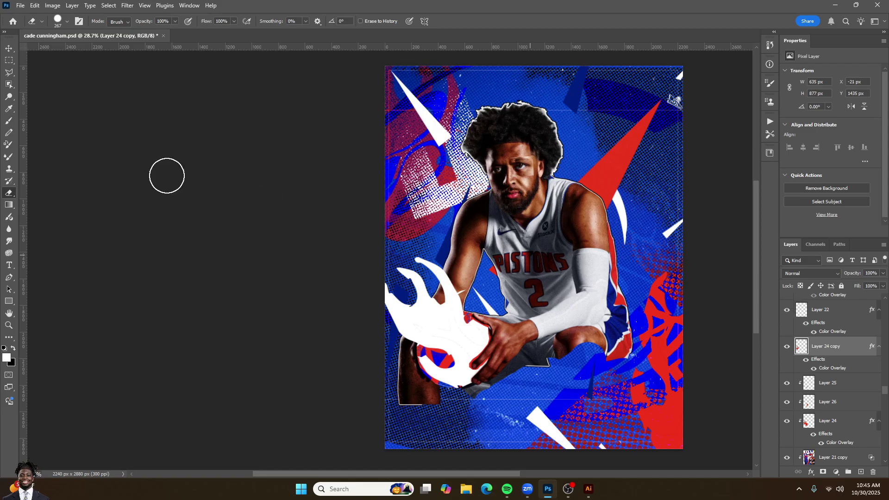
- Try moving the small Pistons logo on Layer 22 beside the red triangle and rotating it, and undo these changes
key("v")
scroll(704, 121, "up", 3)
scroll(713, 110, "up", 4)
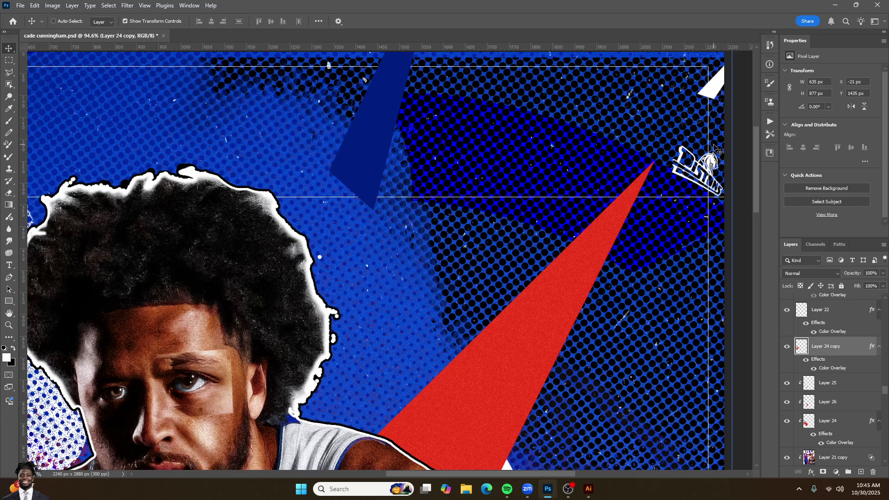
left_click(699, 181, "ctrl")
left_click_drag(698, 183, 531, 249)
left_click_drag(552, 213, 534, 203)
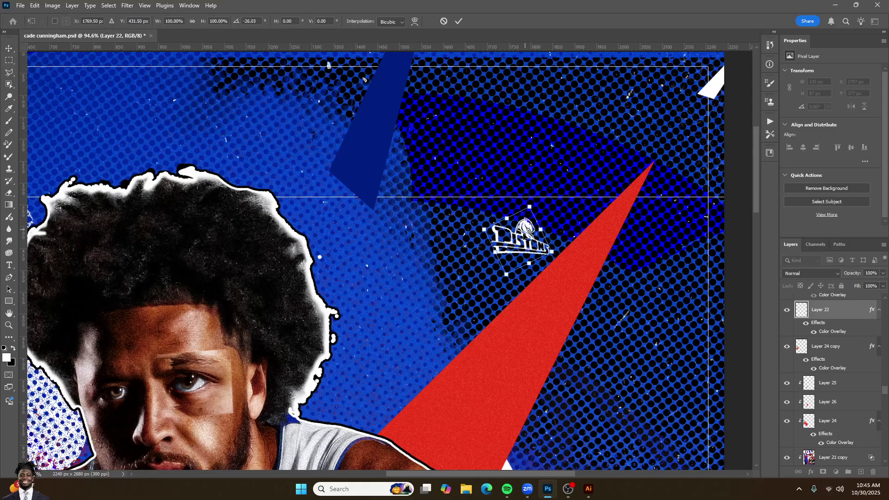
left_click_drag(523, 242, 522, 315)
key("ctrl+z")
key("ctrl+z")
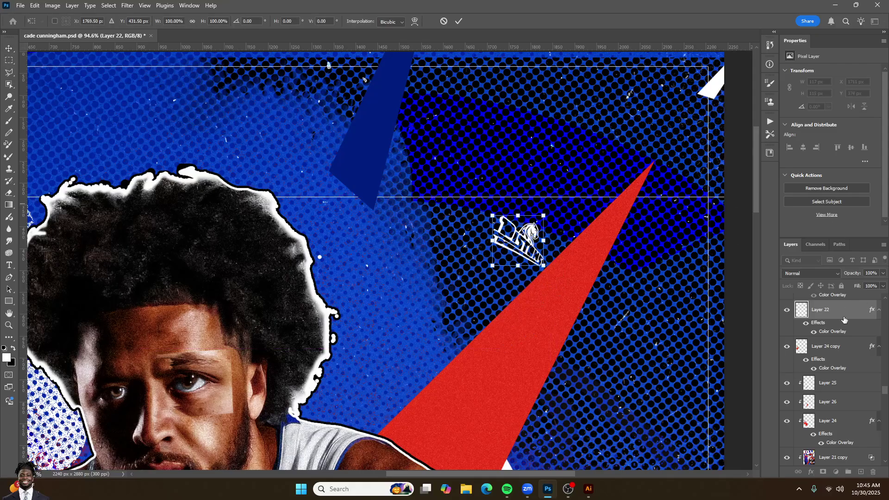
key("ctrl+z")
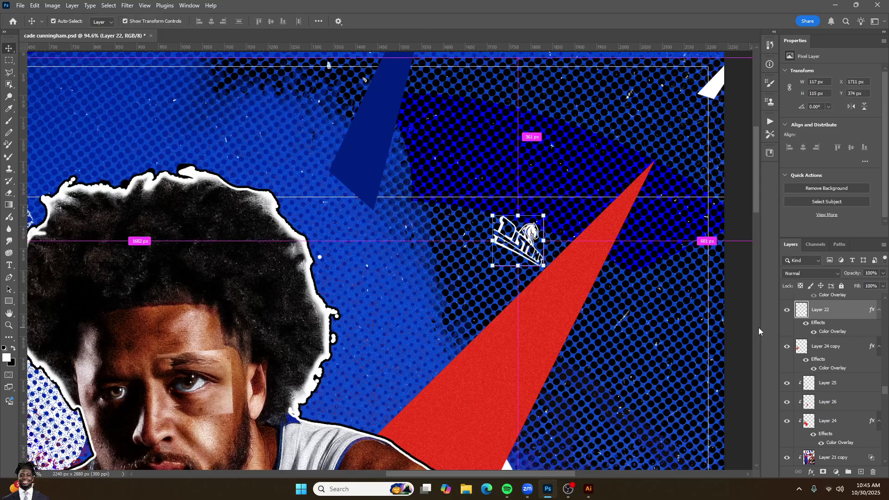
key("ctrl+z")
- Show Layer 22 copy and Layer 22 copy 2 with the additional small Pistons logos
scroll(825, 326, "up", 2)
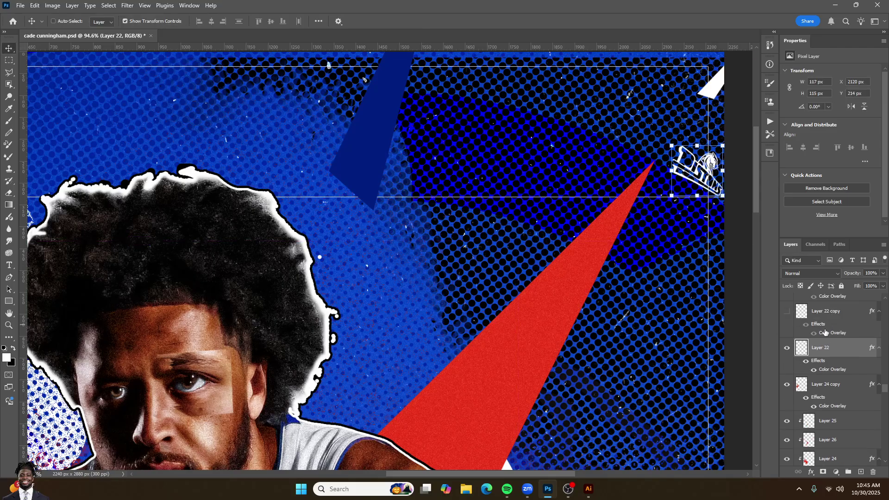
left_click(787, 311)
scroll(789, 317, "up", 2)
left_click(787, 313)
scroll(707, 315, "up", 3)
scroll(706, 311, "down", 6)
scroll(702, 299, "up", 4)
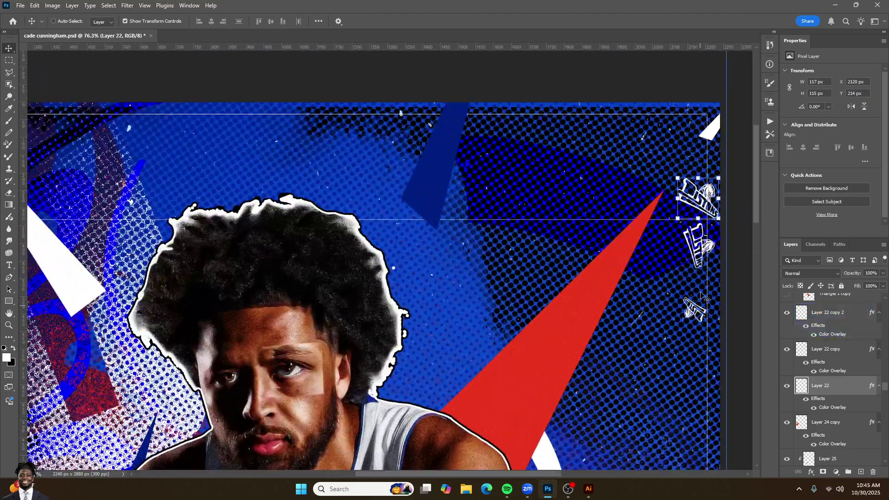
- Move the middle Pistons logo slightly down and select the smallest logo below it
left_click(699, 250, "ctrl")
left_click_drag(700, 250, 700, 261)
left_click(693, 310, "ctrl")
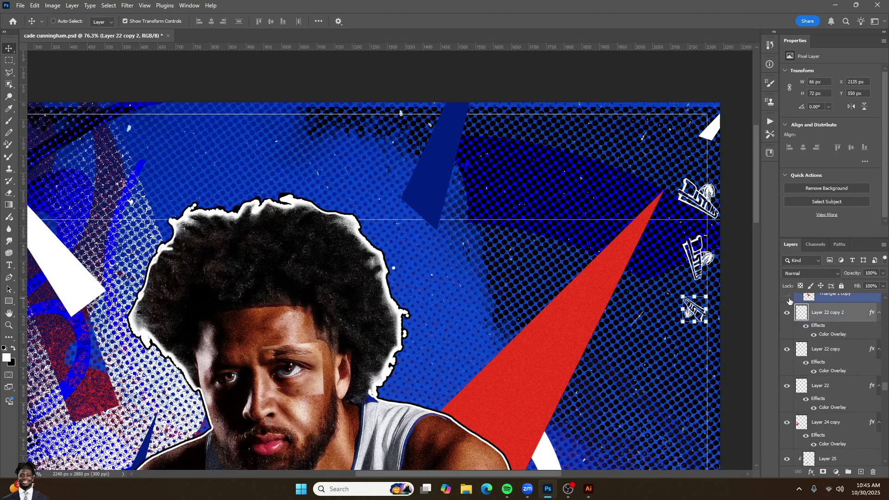
- Show the Triangle 1 copy layer with the red triangle over the large cutout's jersey
scroll(318, 246, "down", 5)
scroll(301, 268, "down", 3)
scroll(264, 326, "up", 2)
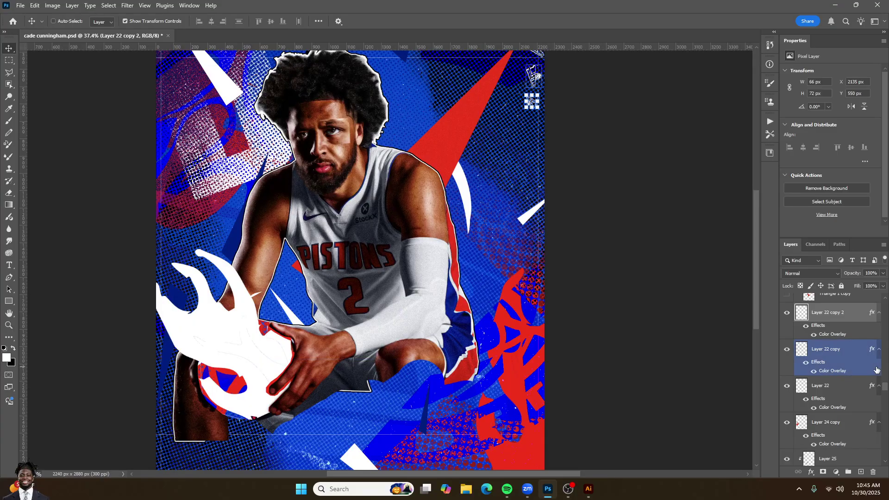
scroll(834, 343, "up", 1)
left_click(787, 315)
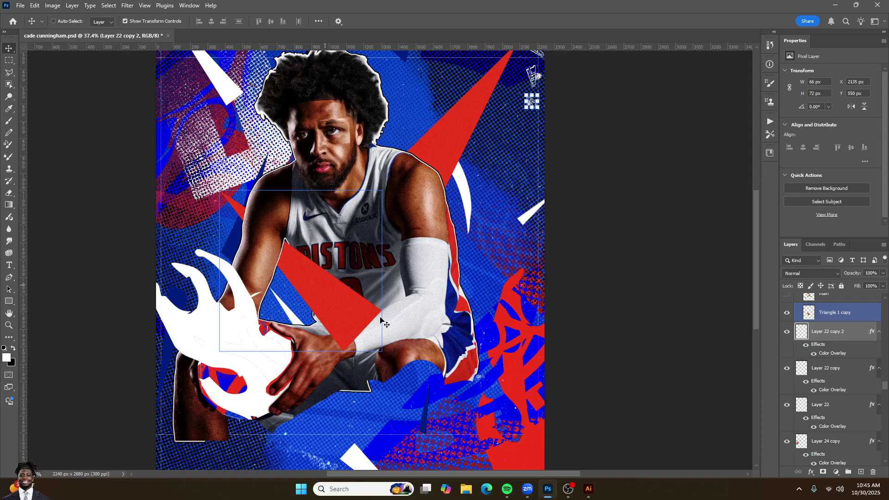
- Show the main layer with the dribbling player cutout and view it against the whole poster
scroll(794, 339, "up", 2)
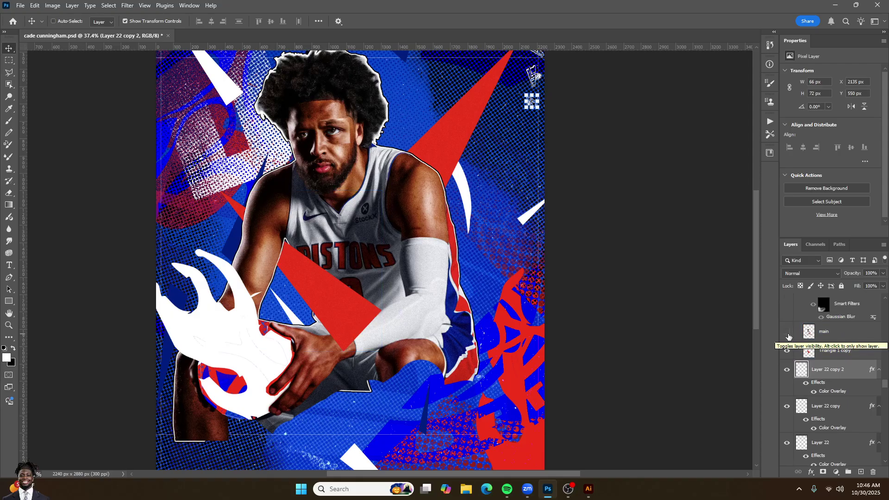
scroll(812, 358, "up", 2)
scroll(812, 358, "up", 4)
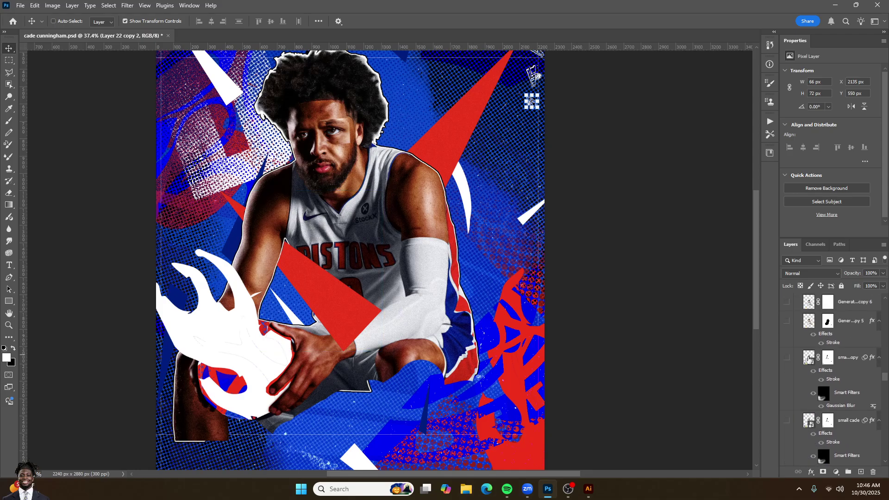
scroll(803, 362, "up", 3)
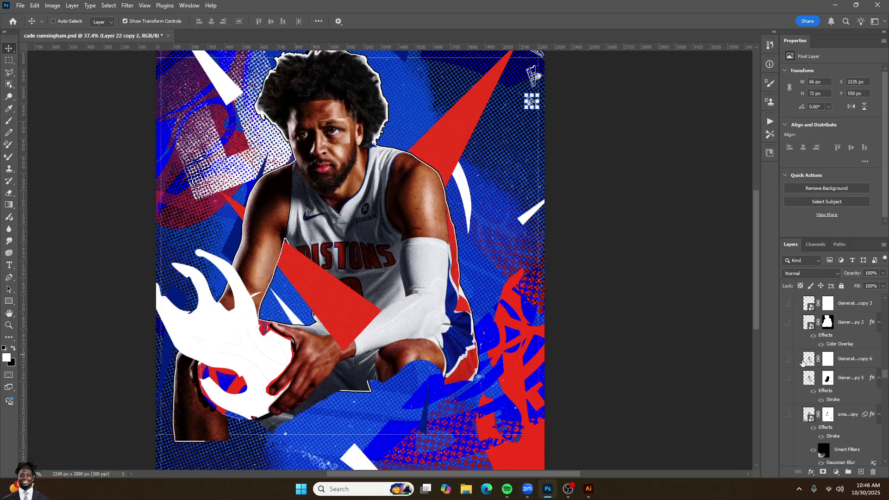
scroll(804, 362, "down", 6)
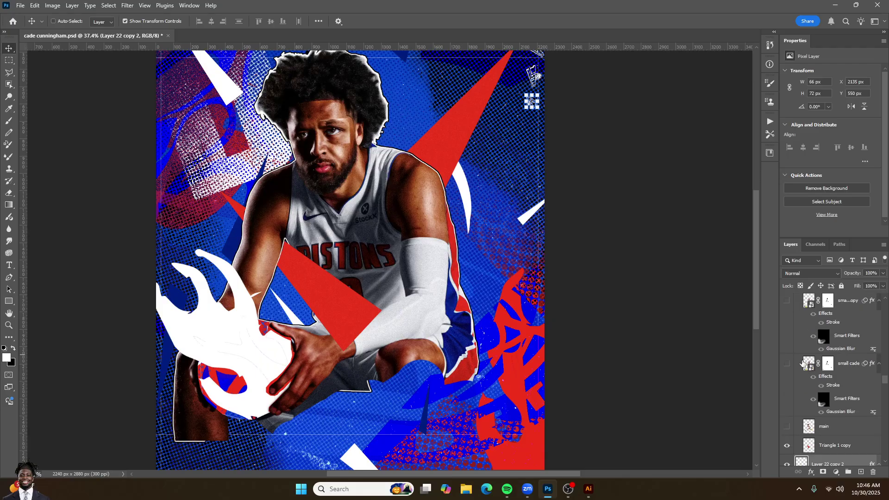
left_click(786, 426)
left_click(829, 427)
scroll(364, 291, "down", 4)
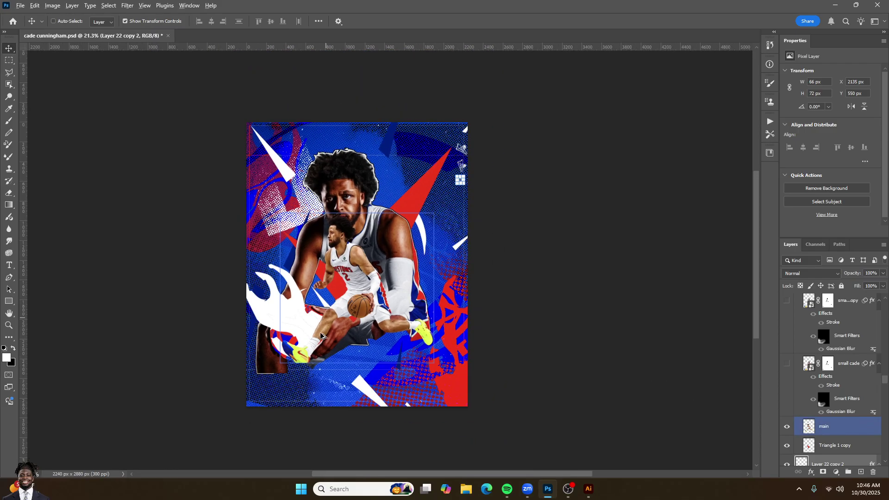
scroll(321, 336, "up", 3)
scroll(384, 340, "down", 4)
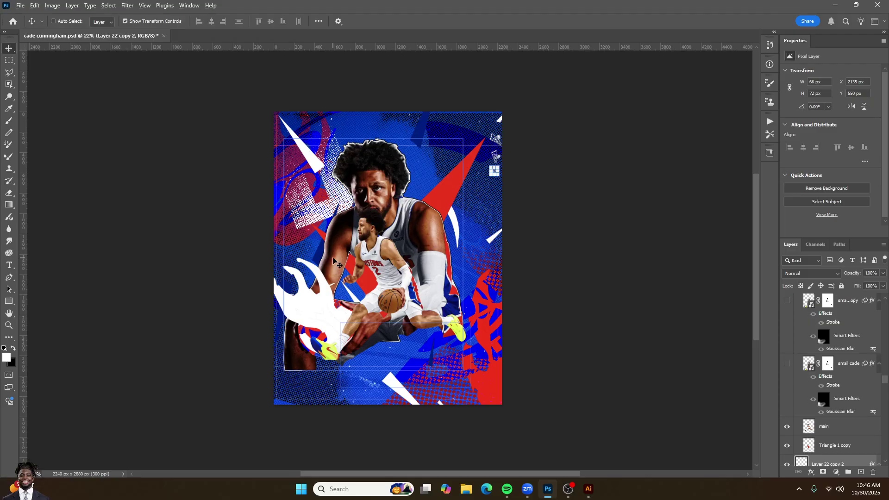
scroll(334, 261, "up", 2)
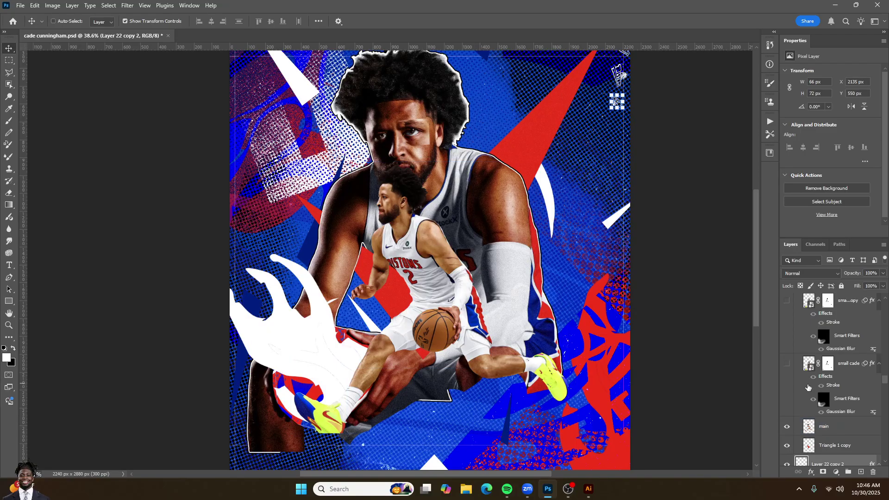
- Compare the stretched small cade cutout with the original main cutout by swapping their visibility, leaving only main shown
left_click(789, 365)
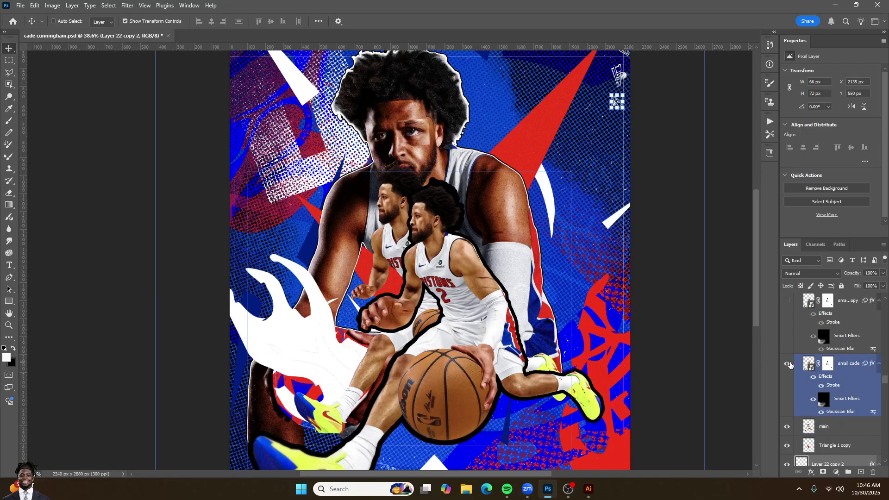
left_click(788, 430)
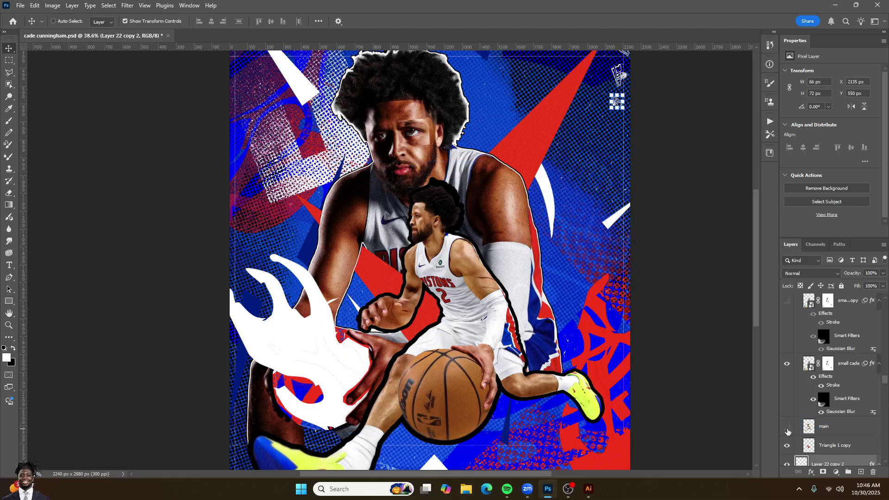
left_click(448, 342, "ctrl")
scroll(444, 365, "down", 2)
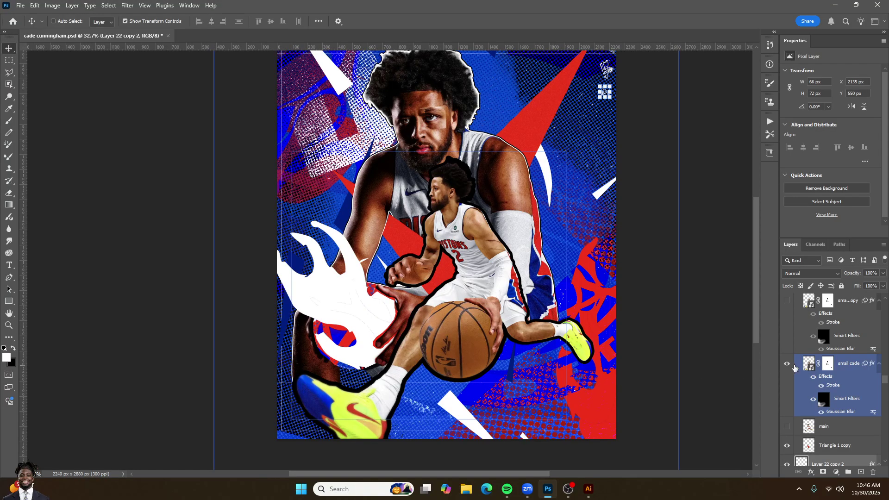
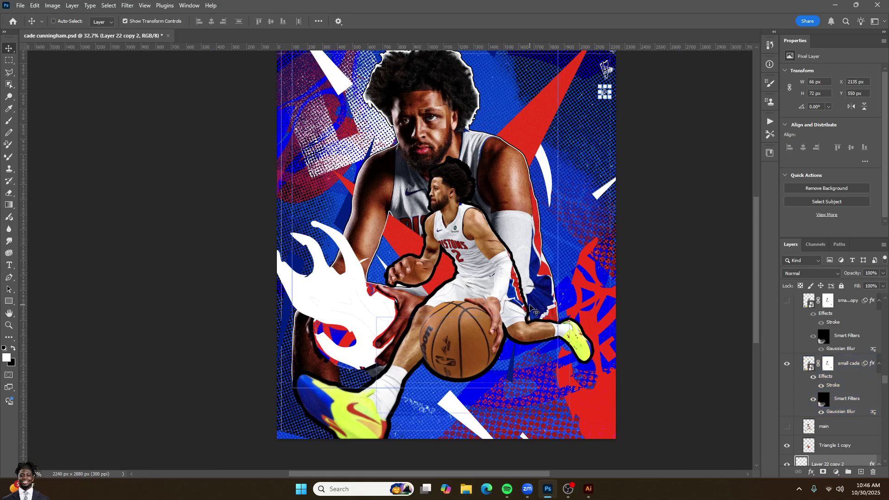
left_click(787, 364)
left_click(788, 427)
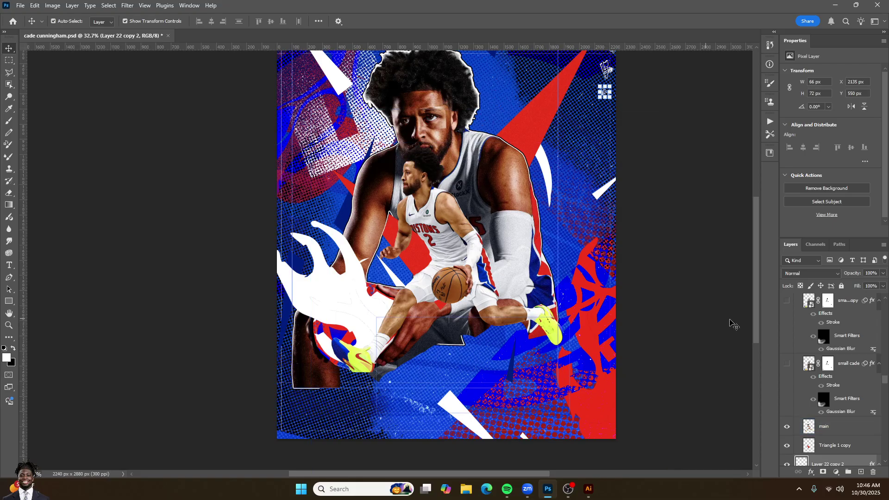
- Select the main layer and outline the dribbling player's front lower leg and shoe with the Polygonal Lasso
left_click(828, 433)
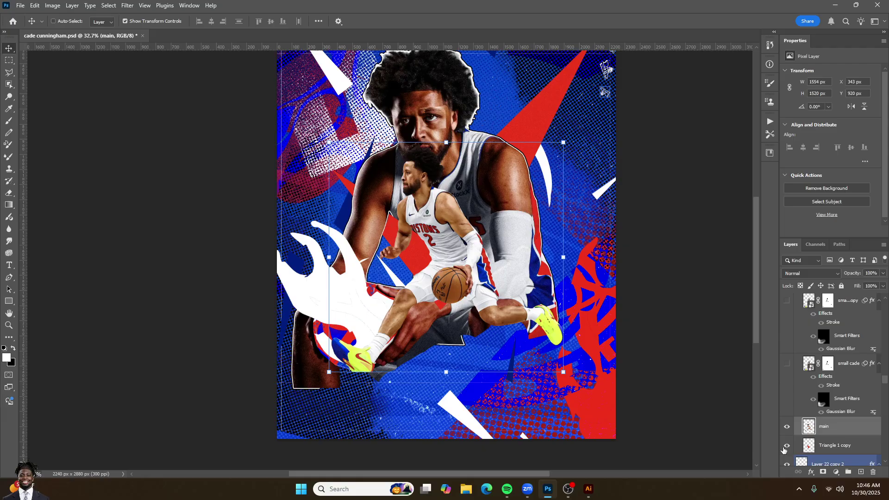
key("l")
scroll(494, 326, "up", 3)
left_click(325, 235)
left_click(301, 421)
left_click(216, 430)
left_click(175, 375)
left_click(195, 300)
left_click(325, 235)
- Copy the outlined leg from the main layer onto its own layer, undoing the empty layer created first
left_click(861, 472)
key("ctrl+j")
left_click(429, 184)
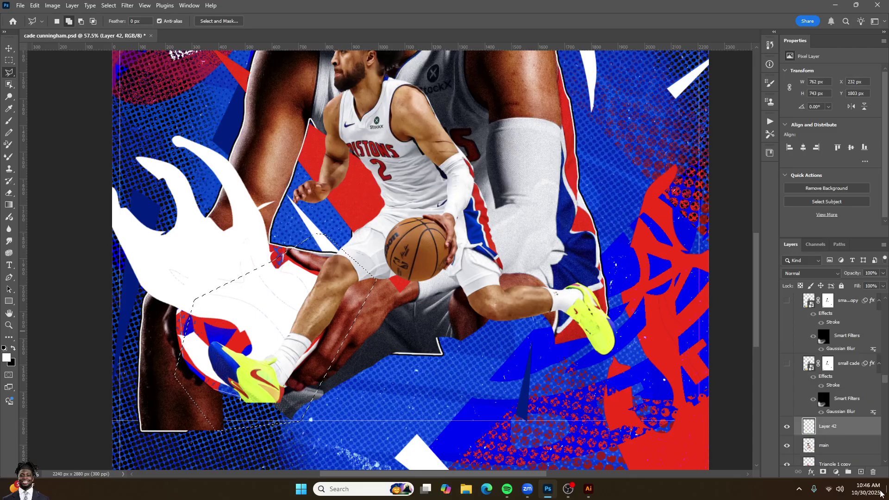
key("ctrl+z")
key("ctrl+j")
key("v")
mouse_move(354, 329)
left_mouse_down()
mouse_move(414, 340)
mouse_move(343, 327)
mouse_move(324, 334)
left_mouse_up()
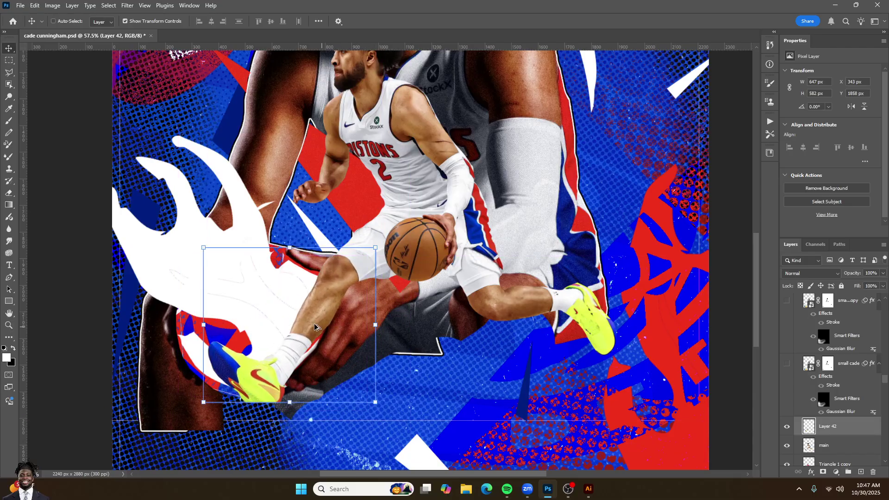
scroll(309, 336, "down", 3)
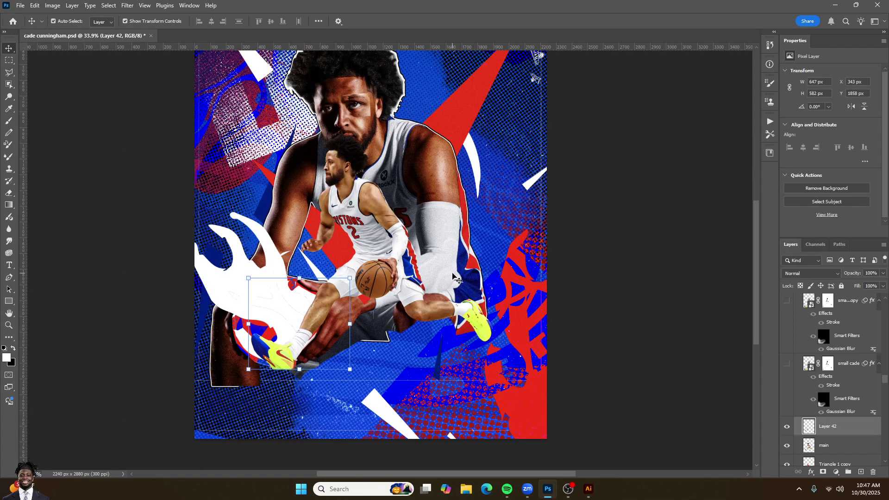
- Distort the copied leg with Free Transform so its shoe stretches large toward the poster's lower-left corner
key("ctrl+t")
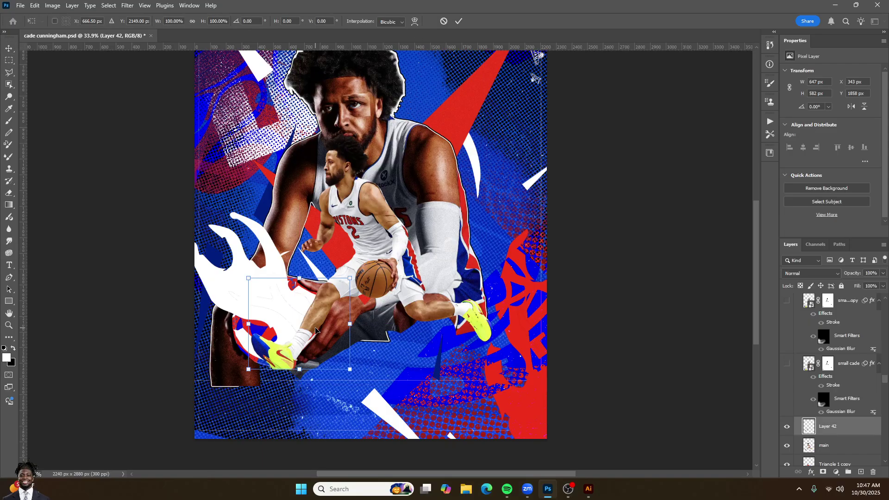
right_click(380, 309)
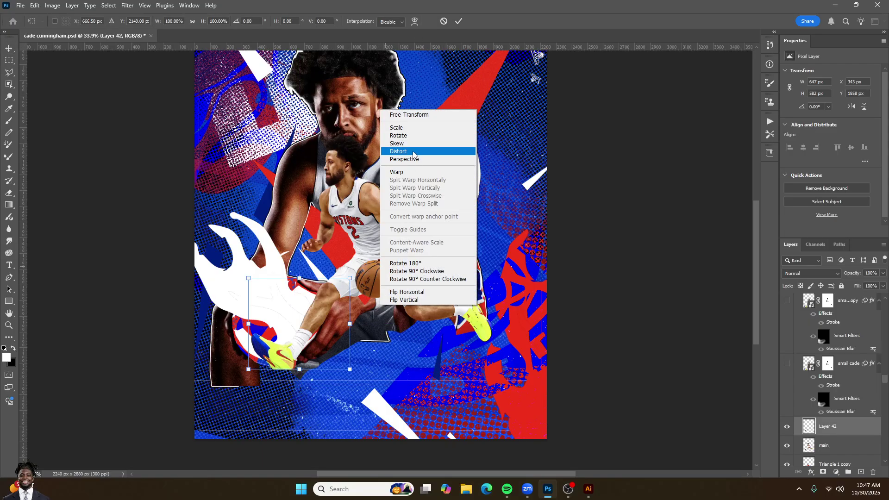
left_click(398, 152)
left_click_drag(249, 369, 210, 416)
left_click_drag(350, 369, 369, 431)
left_click_drag(209, 415, 195, 446)
mouse_move(249, 278)
left_mouse_down()
mouse_move(247, 269)
mouse_move(249, 276)
left_mouse_up()
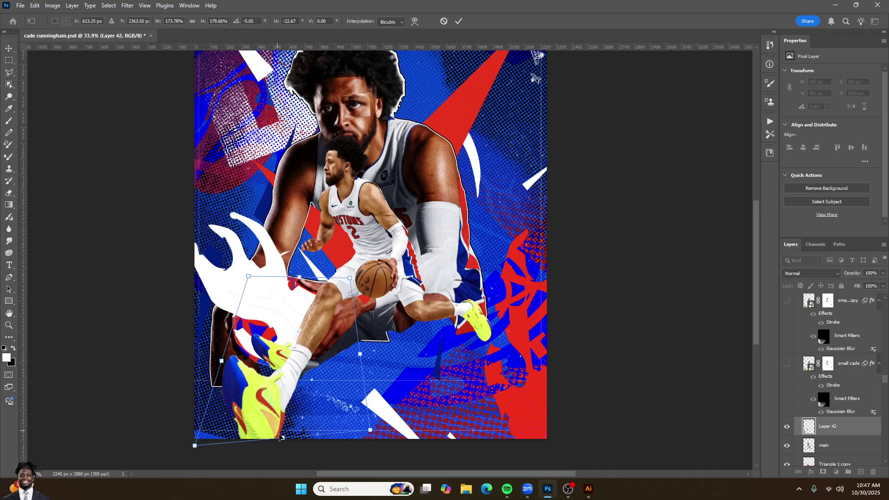
- Shift the distorted leg slightly left, commit the transform, and compare it with the small cade layer
left_click_drag(365, 426, 366, 435)
key("ctrl+z")
left_click_drag(314, 374, 309, 376)
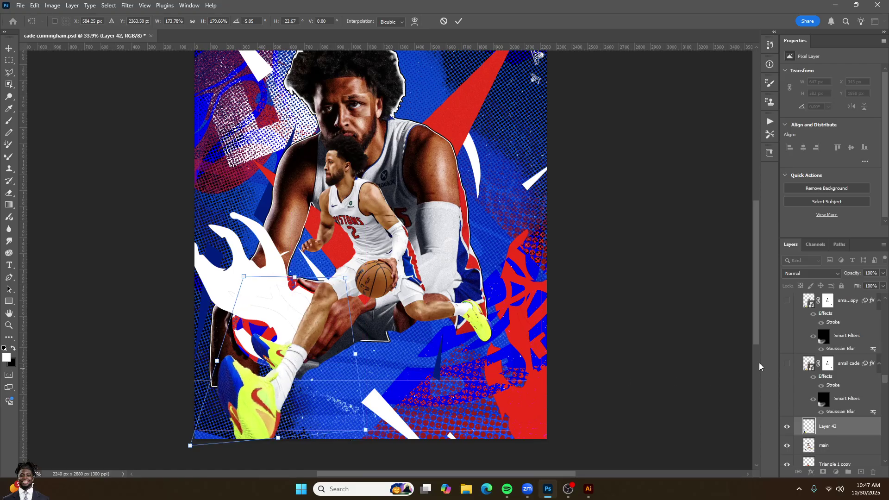
key("Return")
left_click(786, 363)
left_click(788, 365)
- Try rotating the enlarged leg by 14.5° and reshaping it with a Perspective transform
key("ctrl+t")
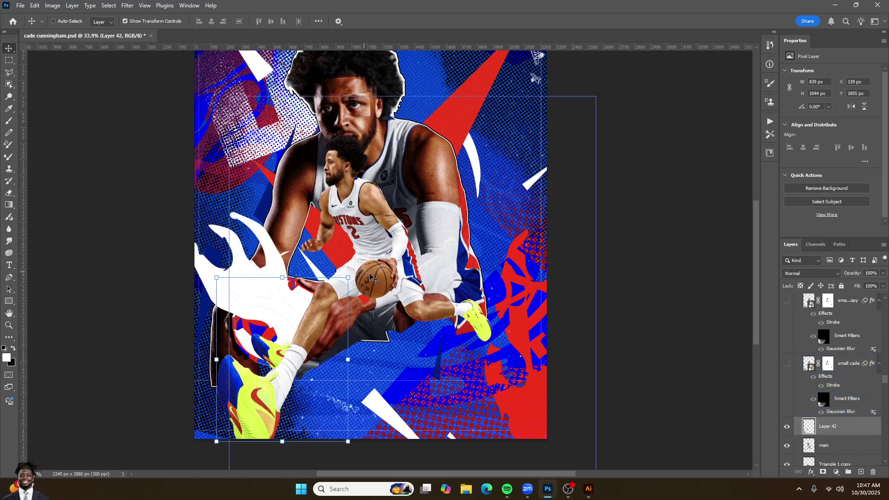
left_click_drag(362, 272, 364, 317)
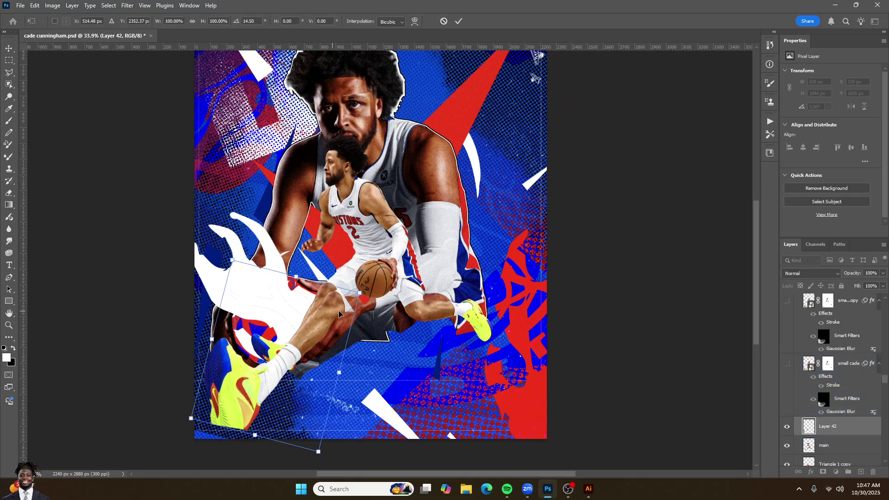
key("ctrl+z")
right_click(377, 306)
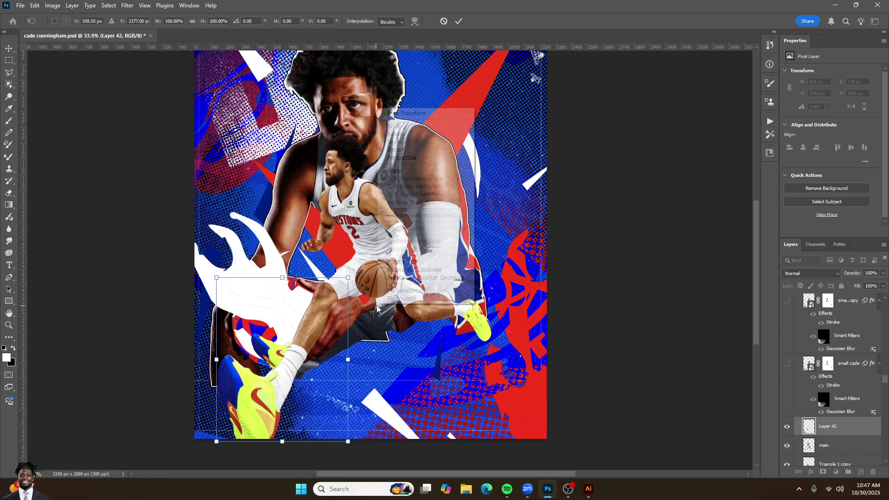
left_click(422, 159)
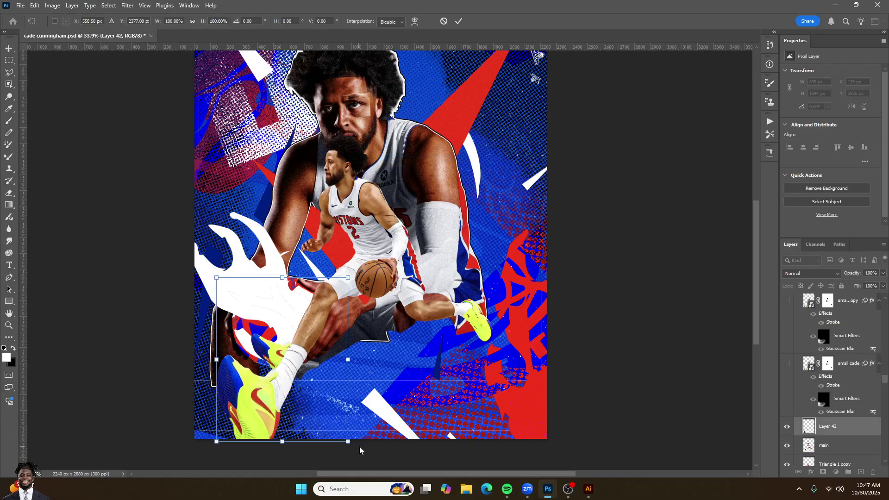
mouse_move(348, 441)
left_mouse_down()
mouse_move(371, 440)
mouse_move(346, 433)
left_mouse_up()
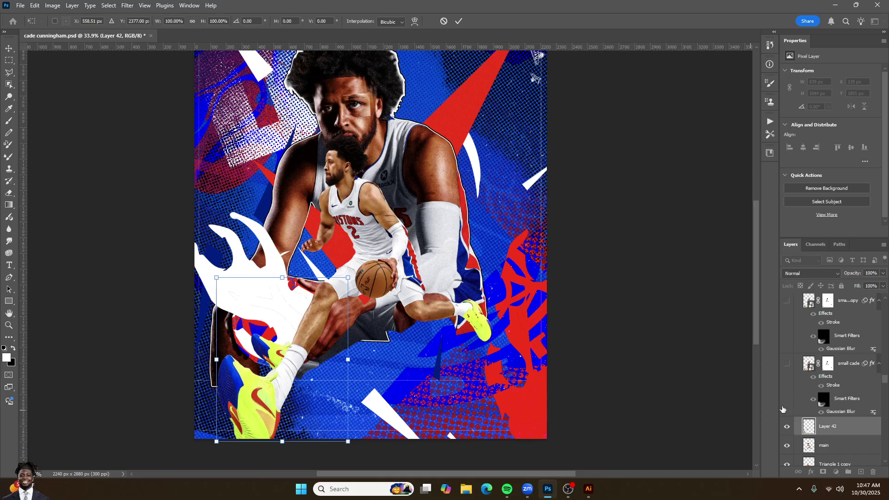
key("Return")
- Enlarge the canvas area and examine the distorted leg and shoe up close
left_click(884, 32)
scroll(297, 376, "up", 6)
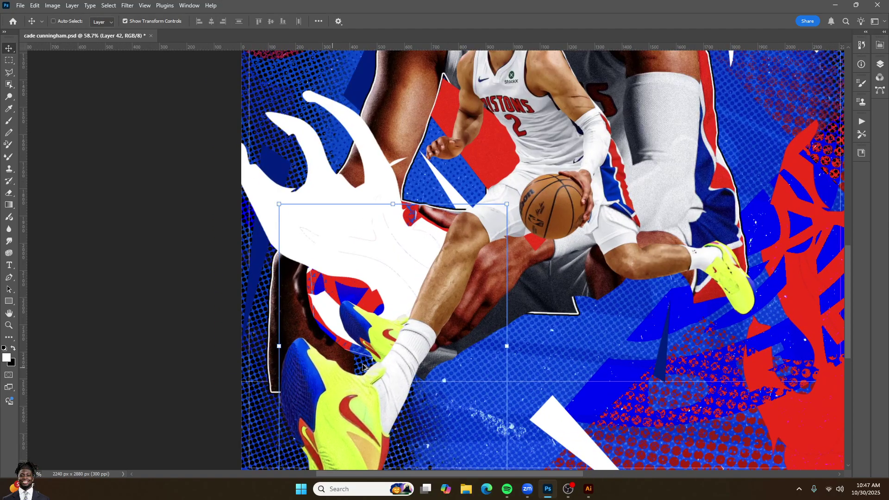
- Expand the collapsed side panels and select the small cade layer
scroll(346, 365, "down", 6)
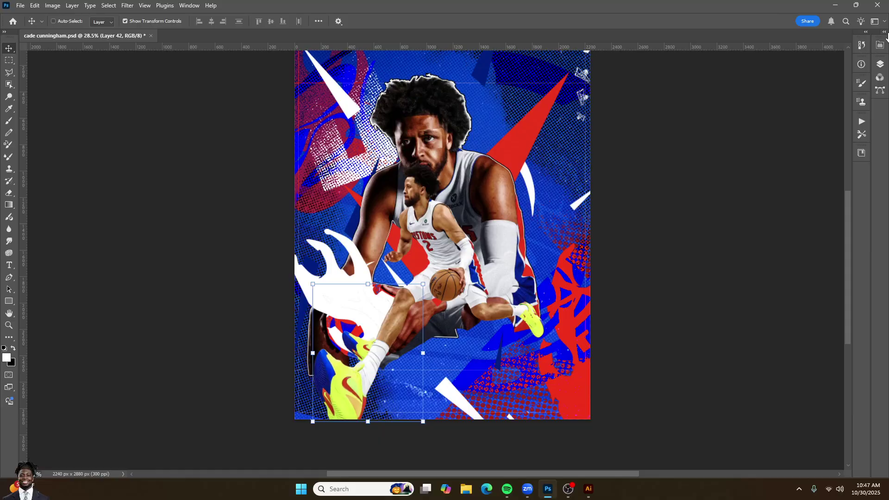
left_click(884, 32)
left_click(795, 369)
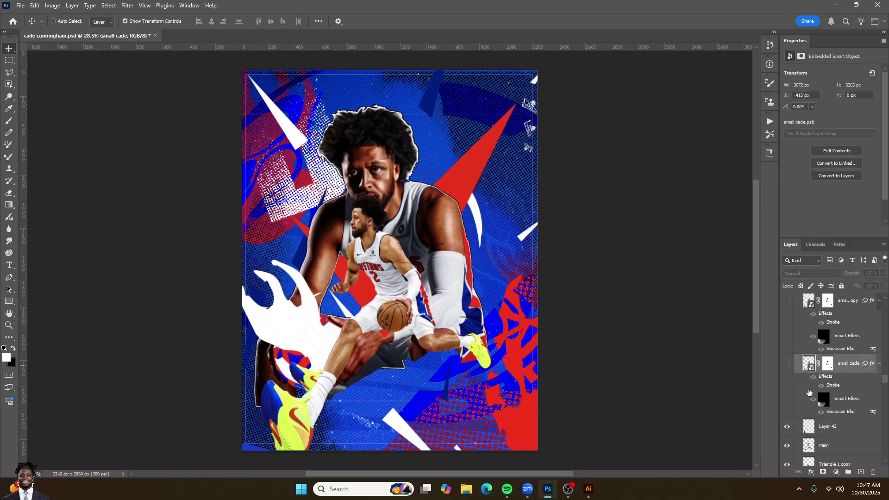
double_click(808, 389)
left_click(855, 200)
- Scale the distorted leg on Layer 42 up to about 113%, keeping it in the poster's lower-left area
left_click(844, 428)
left_click_drag(370, 384, 345, 365)
left_click_drag(387, 286, 364, 329)
key("ctrl+z")
key("ctrl+z")
key("ctrl+z")
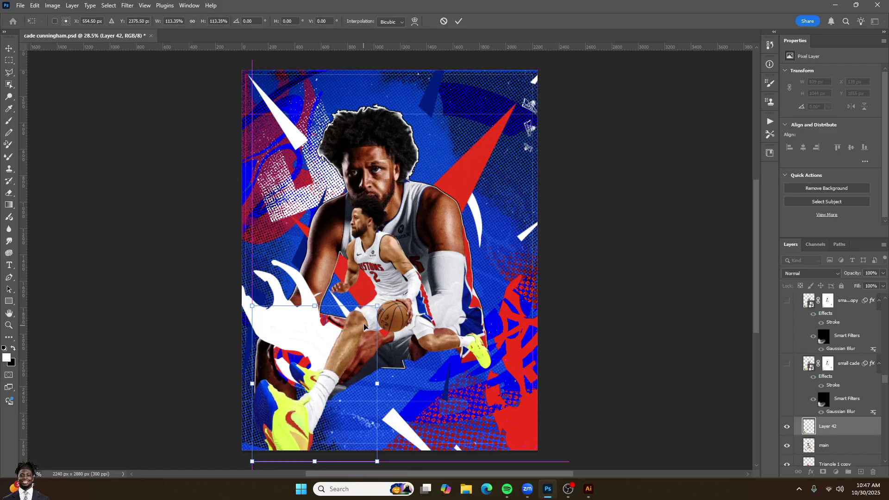
left_click(825, 428)
- Reduce the Eraser brush to about 71 px and rotate the enlarged leg by 3° toward the player's shorts
key("e")
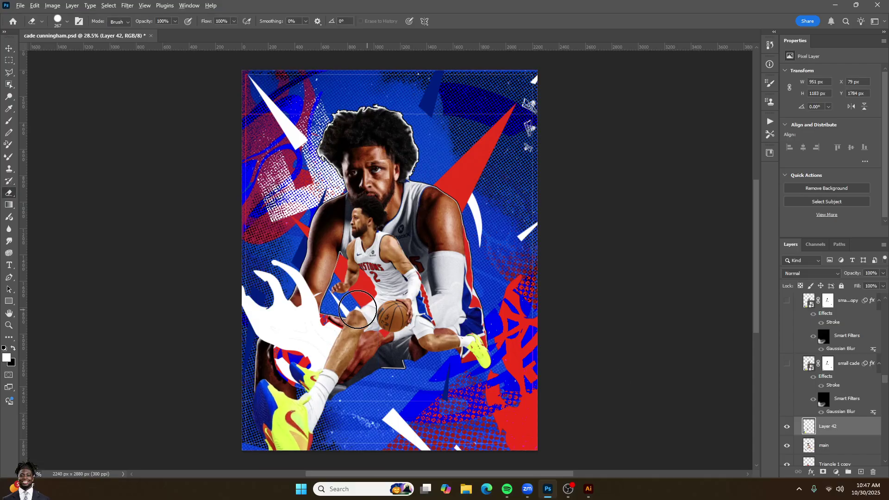
scroll(372, 321, "up", 10)
left_click_drag(370, 321, 250, 340)
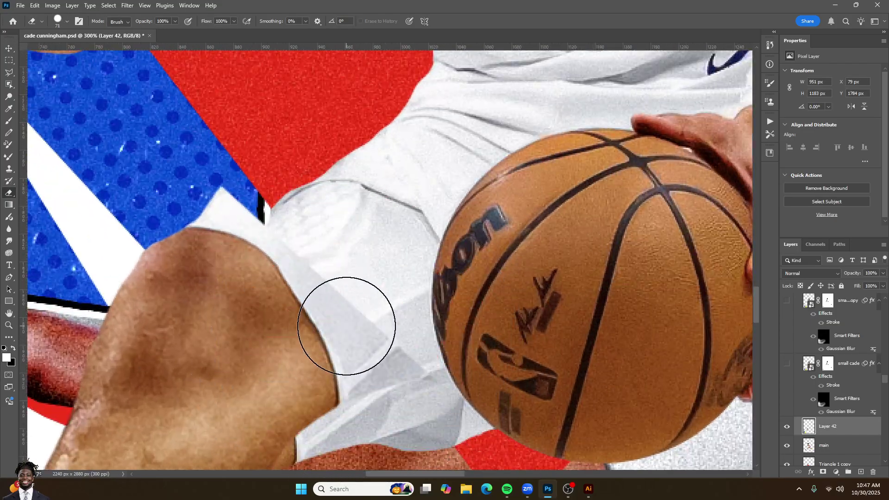
scroll(347, 324, "down", 2)
key("ctrl+minus")
key("ctrl+minus")
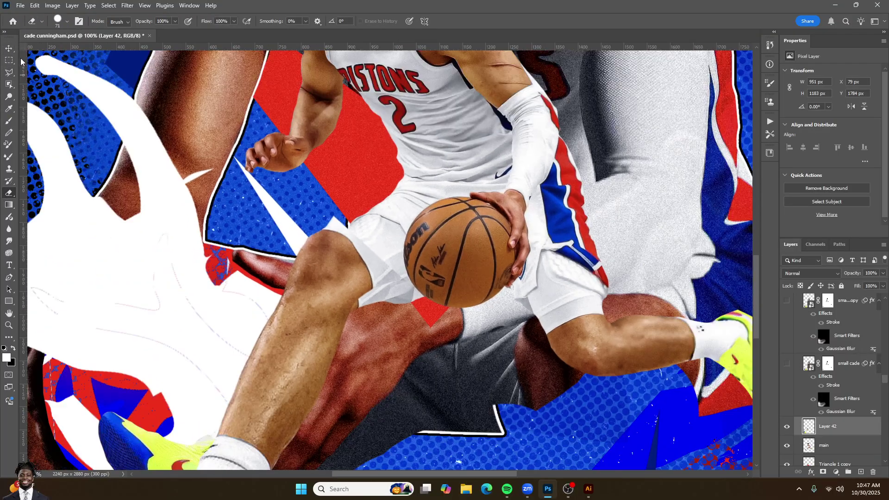
left_click(9, 49)
left_click_drag(417, 209, 432, 219)
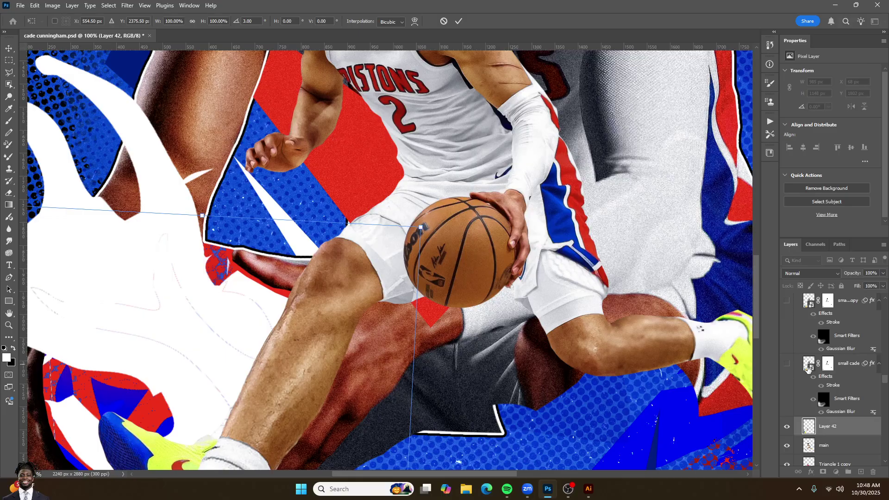
key("Return")
- Erase the leg's leftover shorts edge above the knee with a soft 34 px brush, and nudge the leg down and left
key("e")
right_click(407, 278)
double_click(469, 420)
scroll(354, 228, "up", 4)
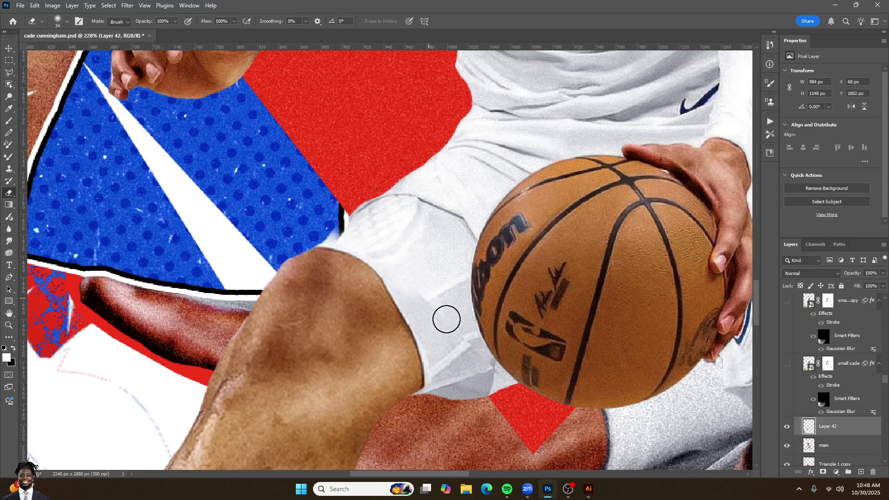
mouse_move(334, 221)
left_mouse_down()
mouse_move(327, 234)
mouse_move(337, 237)
mouse_move(330, 226)
mouse_move(335, 234)
left_mouse_up()
scroll(344, 231, "down", 8)
left_click(8, 48)
left_click_drag(327, 271, 325, 278)
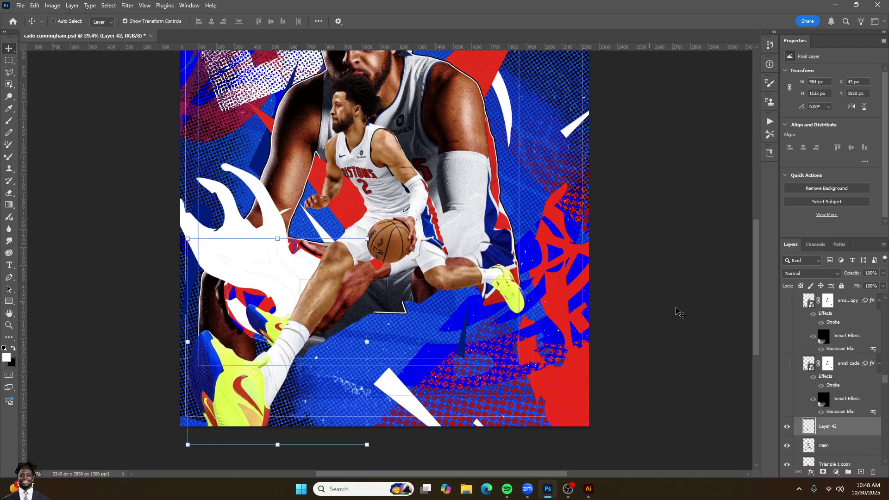
- Hide the Layer 42 leg and the main layer, and show the small cade layer and its copy
left_click(787, 427)
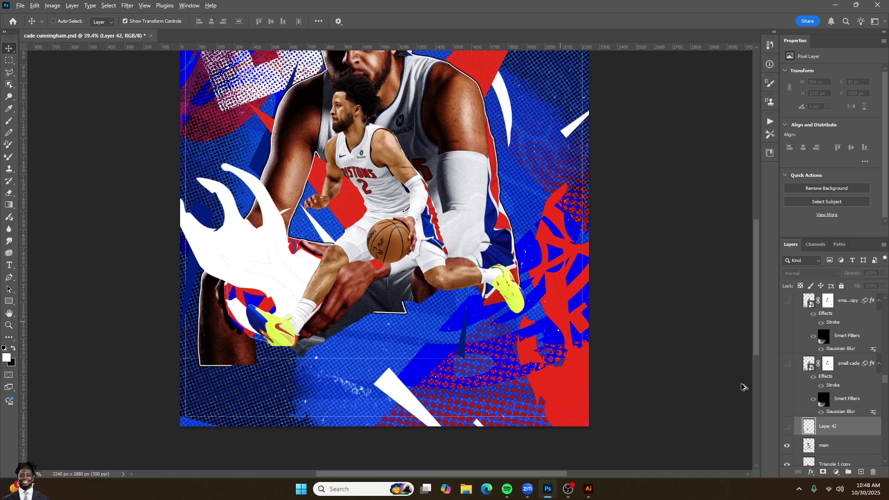
left_click(787, 445)
left_click(787, 445)
left_click(787, 363)
scroll(792, 370, "down", 2)
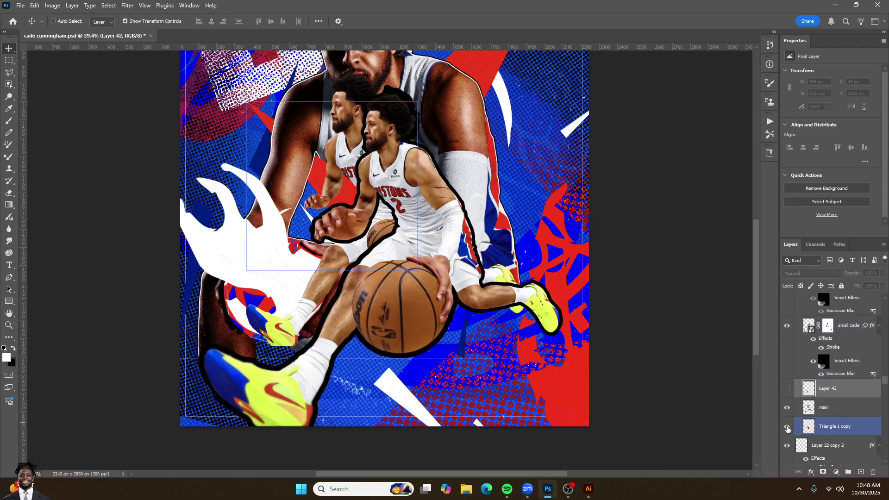
left_click(787, 408)
scroll(794, 408, "up", 1)
left_click(788, 301)
- Preview the generated layer copies 5 and 6 around the basketball one at a time, leaving both hidden
scroll(792, 351, "up", 1)
left_click(787, 302)
scroll(790, 320, "up", 1)
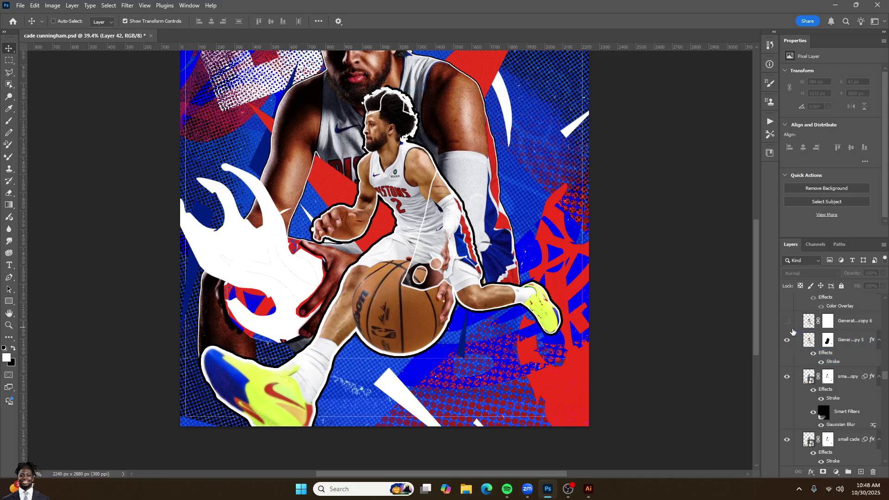
left_click(787, 341)
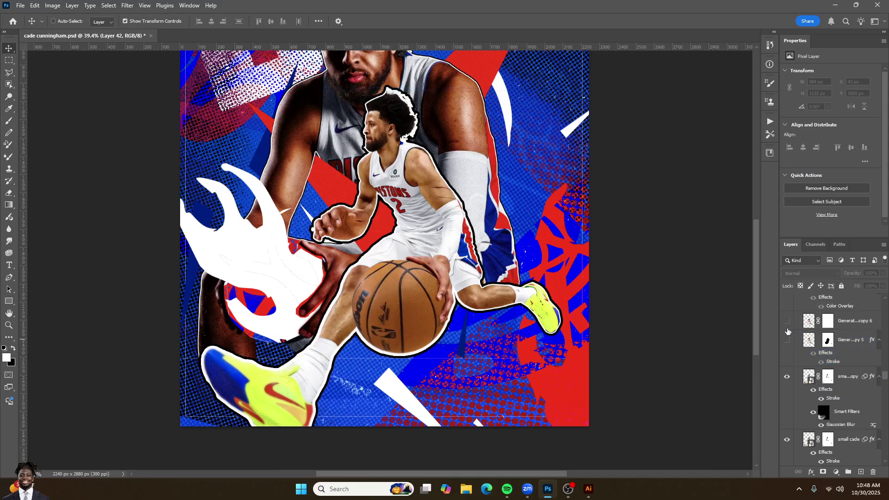
left_click(787, 323)
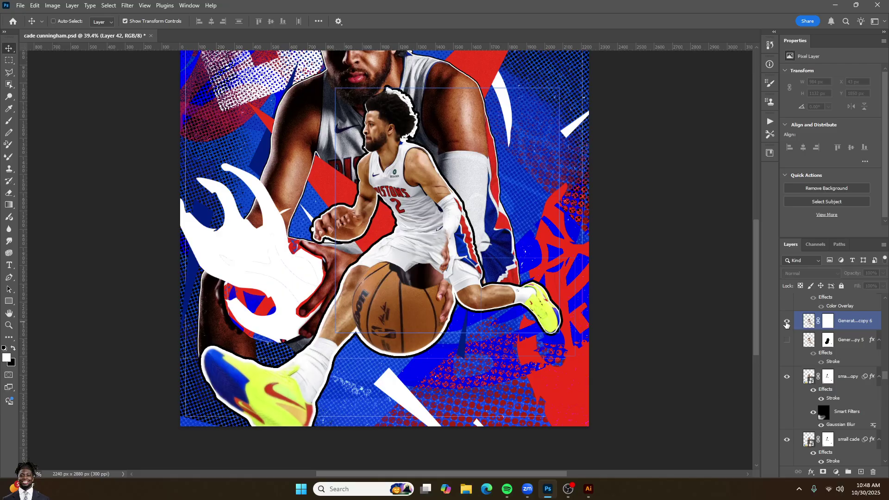
left_click(786, 323)
scroll(792, 357, "up", 2)
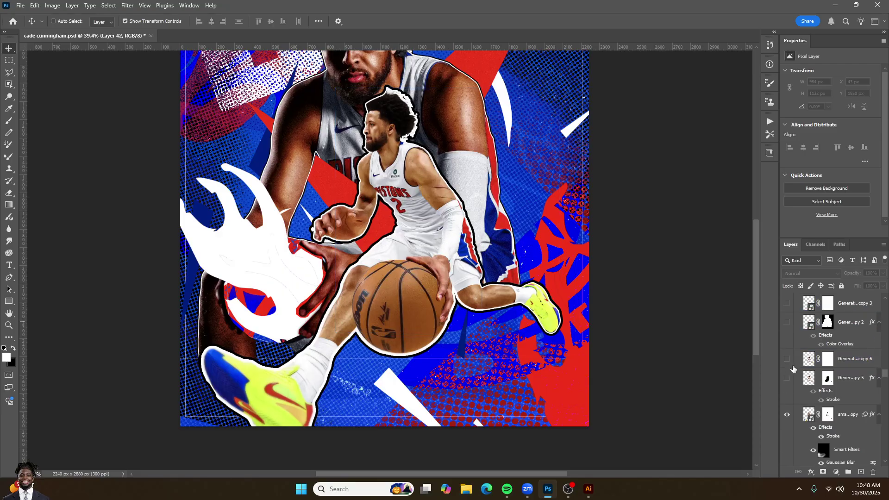
- Preview the generated layer copies 2, 3 and 4 over the large player cutout
left_click(785, 326)
left_click(786, 326)
scroll(790, 382, "up", 2)
mouse_move(786, 361)
left_mouse_down()
mouse_move(787, 325)
mouse_move(787, 361)
left_mouse_up()
scroll(789, 362, "up", 2)
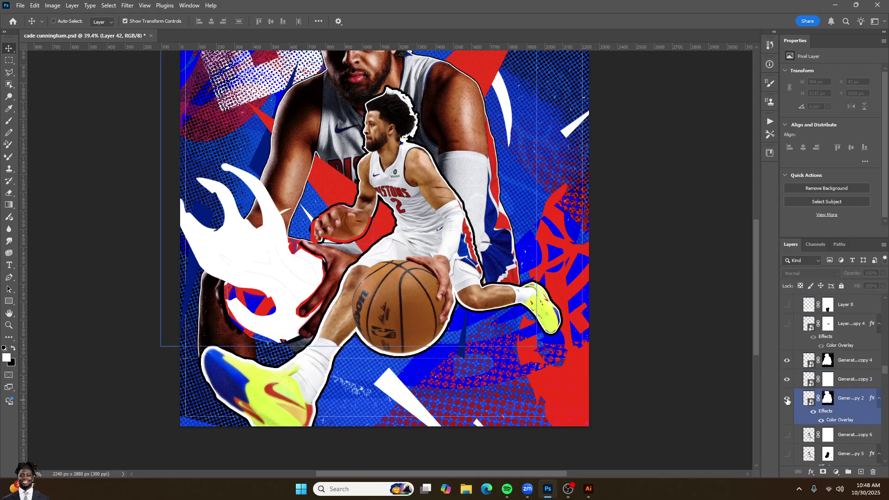
scroll(793, 391, "up", 3)
- Preview the red Color Overlay arm layer, and turn on the generated layer copies 3 and 4
left_click(789, 380)
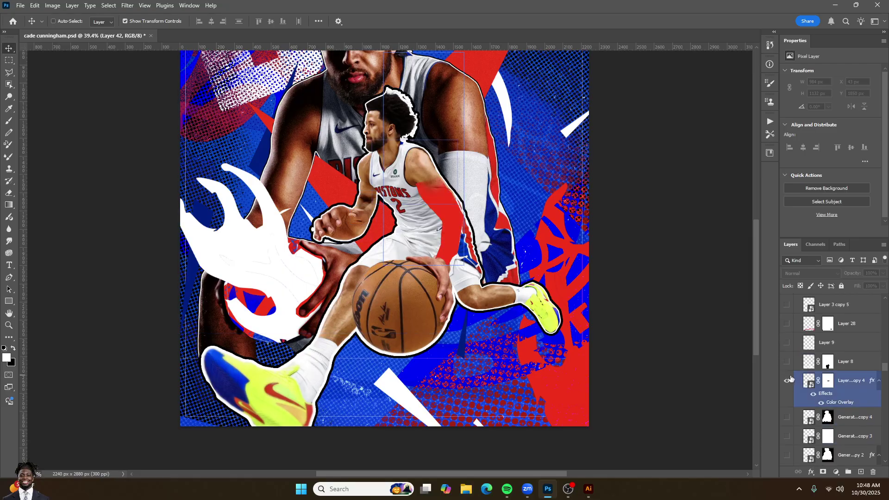
left_click(788, 381)
left_click(787, 416)
left_click(788, 416)
left_click(787, 417)
left_click(789, 436)
left_click(788, 437)
scroll(792, 416, "up", 1)
- Toggle the Color Overlay arm layer and the white lettering on Layer 8 to check each one, leaving both hidden
left_click(787, 400)
left_click(788, 400)
left_click(787, 381)
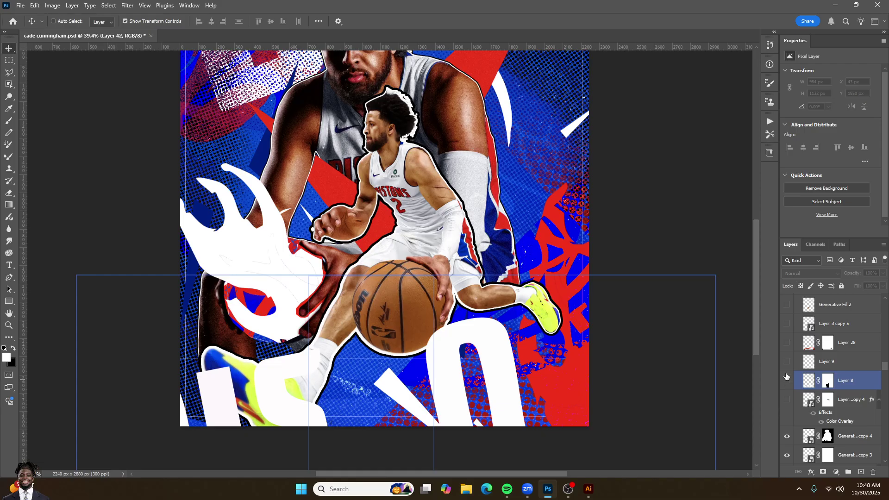
left_click(787, 380)
- Show Layer 9 and Layer 28, and preview Layer 3 copy 5 on the player's arm
left_click(787, 362)
left_click(787, 343)
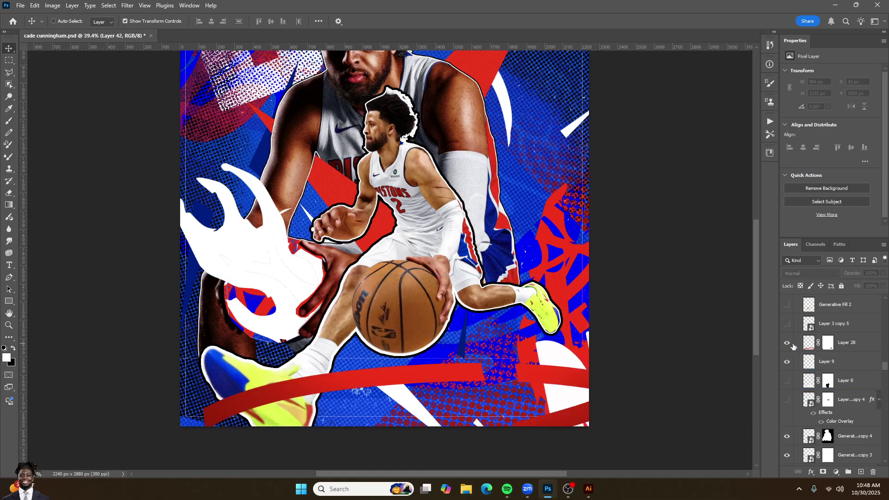
left_click(787, 324)
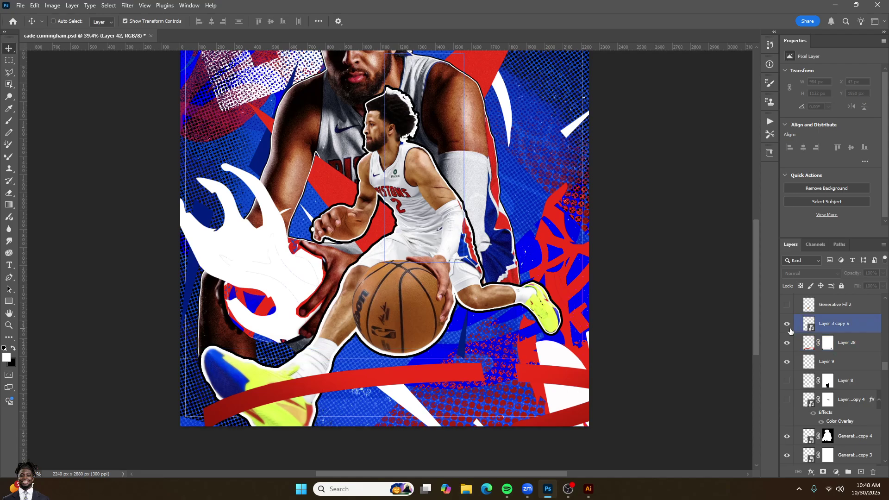
double_click(790, 330)
left_click(851, 198)
left_click(787, 323)
- View Layer 9 without Layer 28, try moving its white shape toward the basketball, and undo the move
left_click(786, 343)
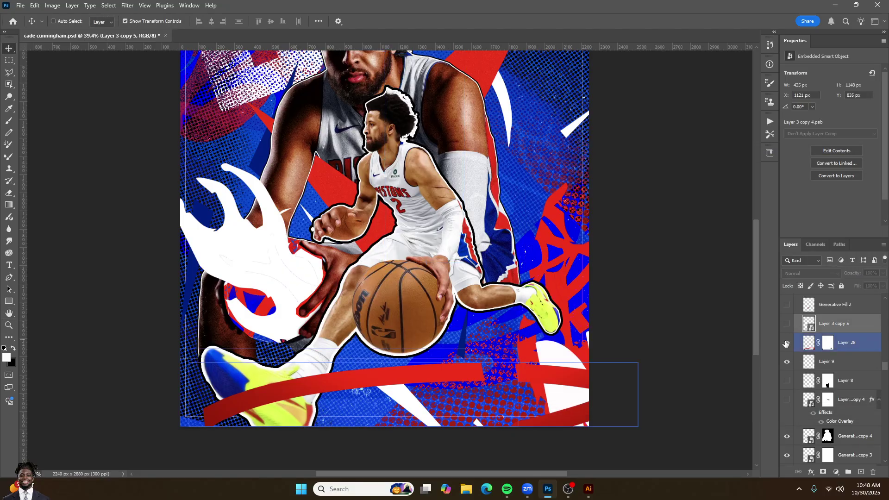
left_click_drag(786, 344, 787, 362)
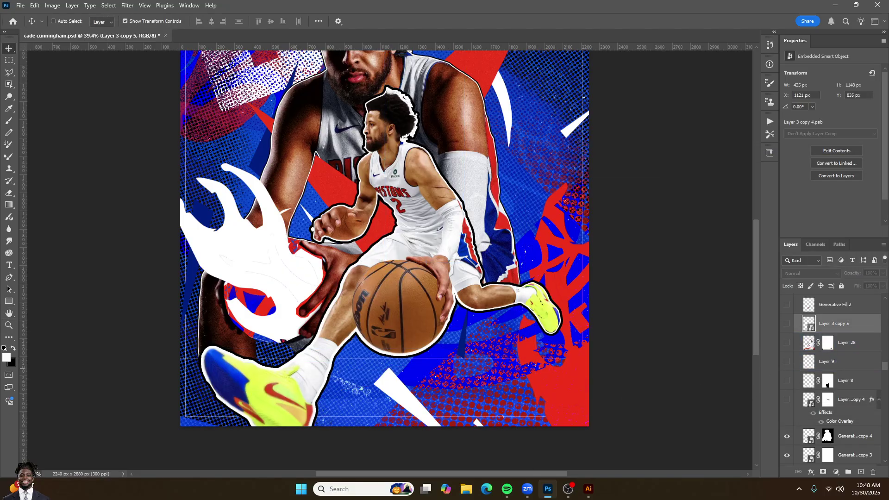
left_click(787, 363)
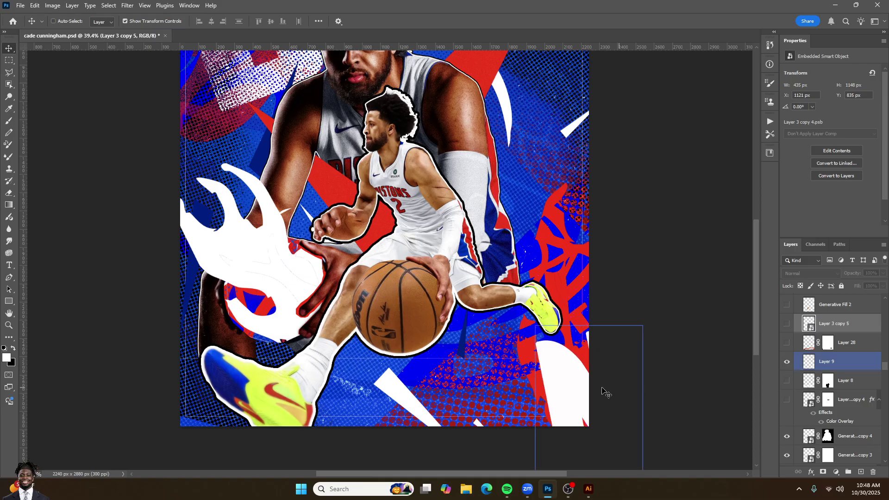
left_click_drag(551, 389, 429, 325)
key("ctrl+z")
key("ctrl+z")
key("ctrl+z")
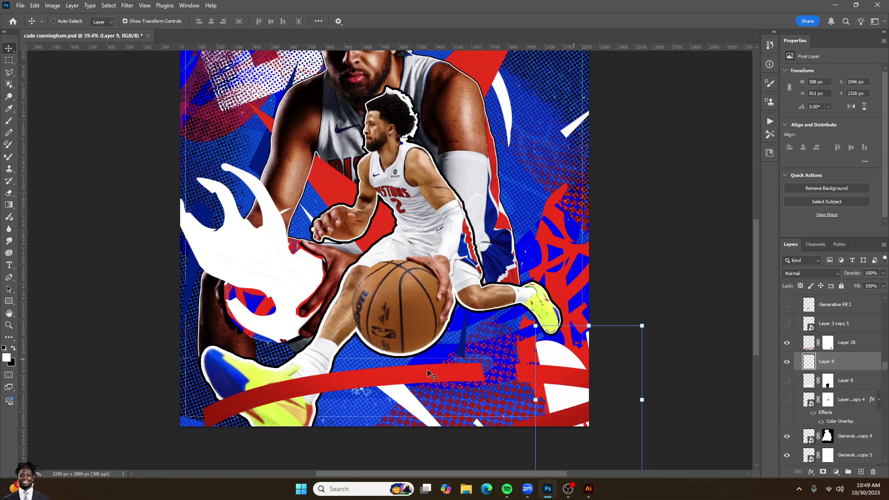
- Try shifting the red arc on Layer 28 slightly to the left
left_click(843, 343)
left_click_drag(552, 370, 525, 368)
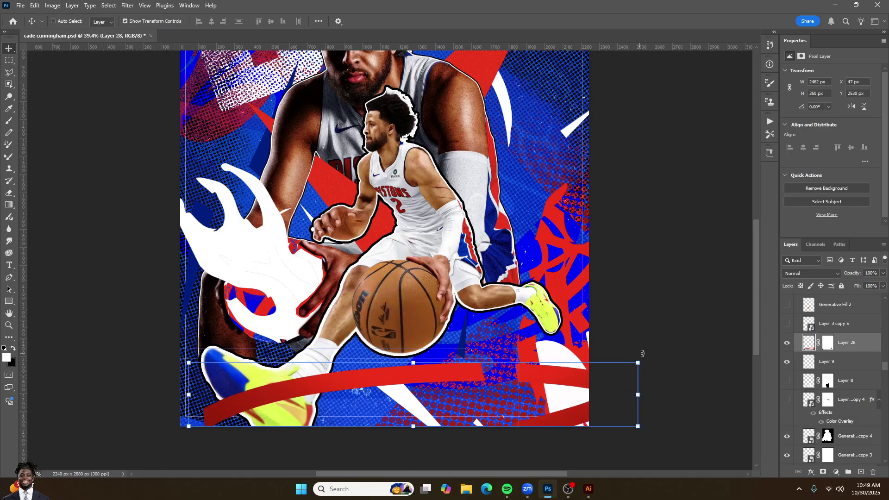
scroll(553, 230, "up", 3)
scroll(566, 236, "down", 3)
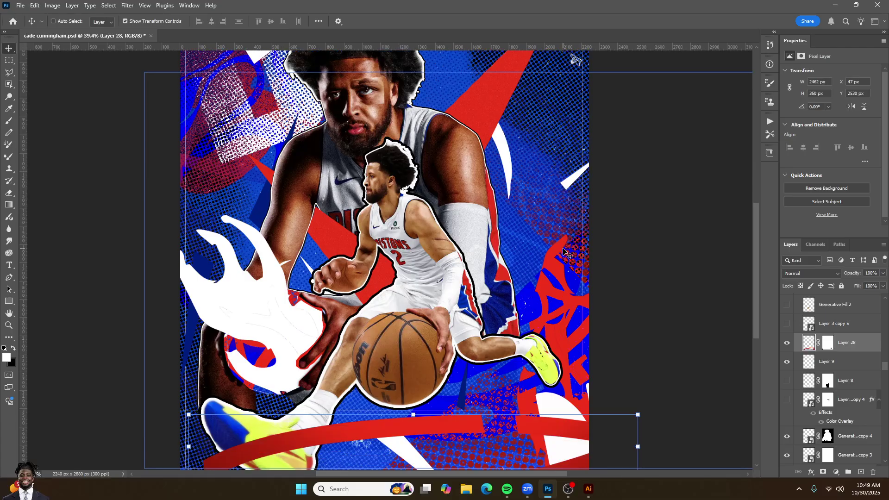
- Show Layer 3 copy 5, and preview Generative Fill 2 and Layer 3 copy 3, leaving those two hidden
left_click(787, 323)
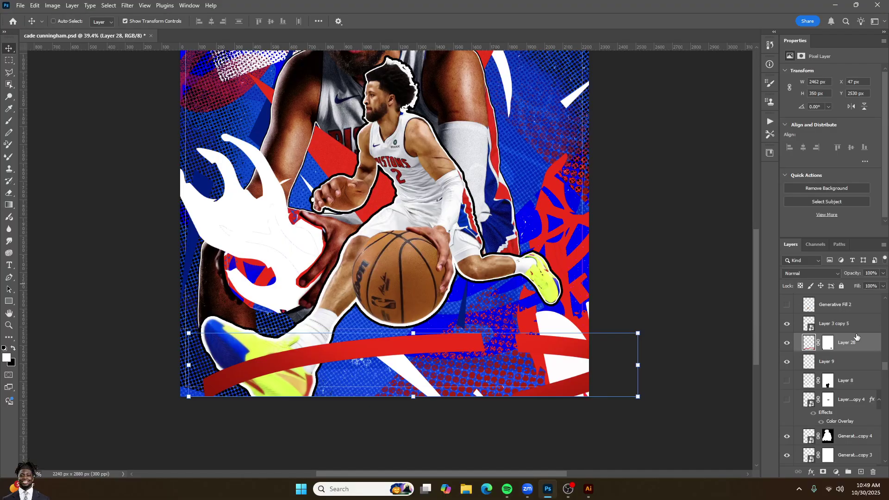
scroll(787, 352, "up", 2)
left_click(787, 343)
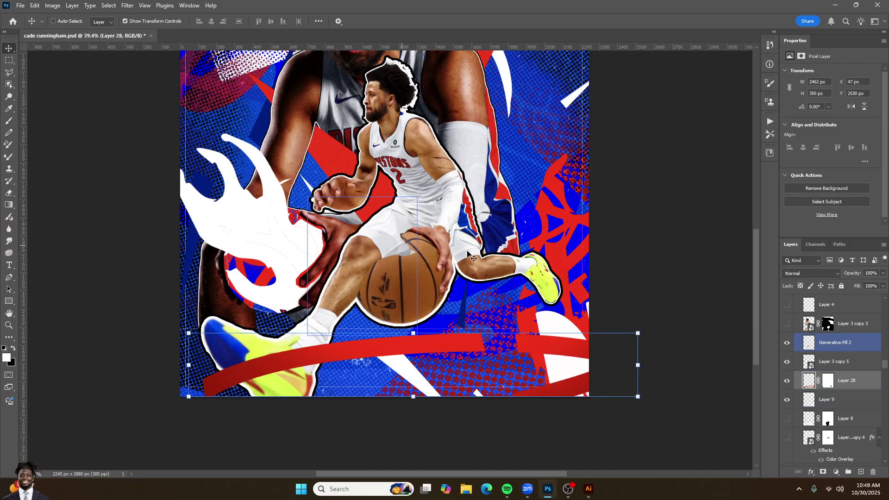
left_click(787, 342)
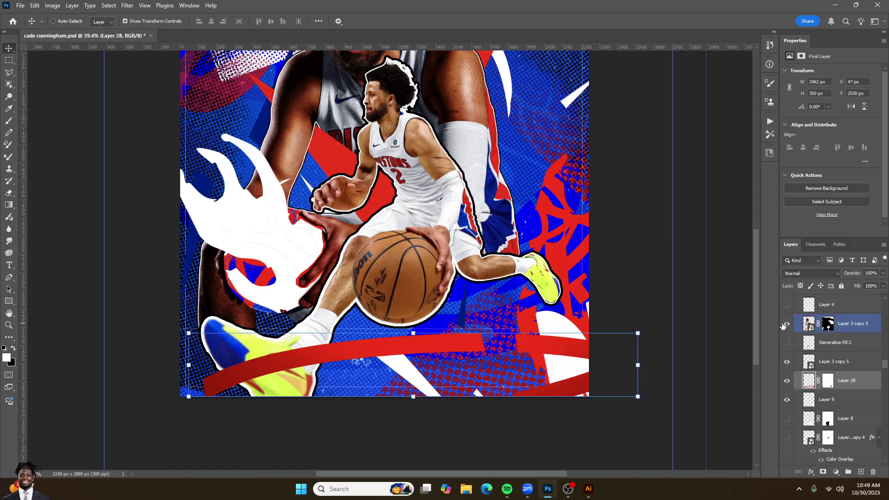
left_click(786, 325)
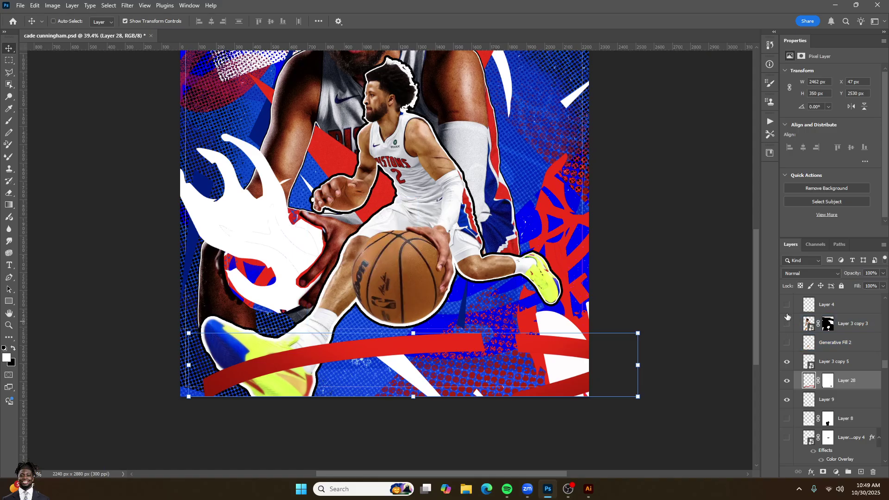
- Toggle Layer 4 and Layer 3 copy repeatedly to compare their effect on the large shoe, leaving both hidden
left_click(787, 305)
left_click(787, 305)
left_click(787, 305)
scroll(795, 335, "up", 1)
left_click(787, 324)
left_click(787, 324)
left_click(788, 324)
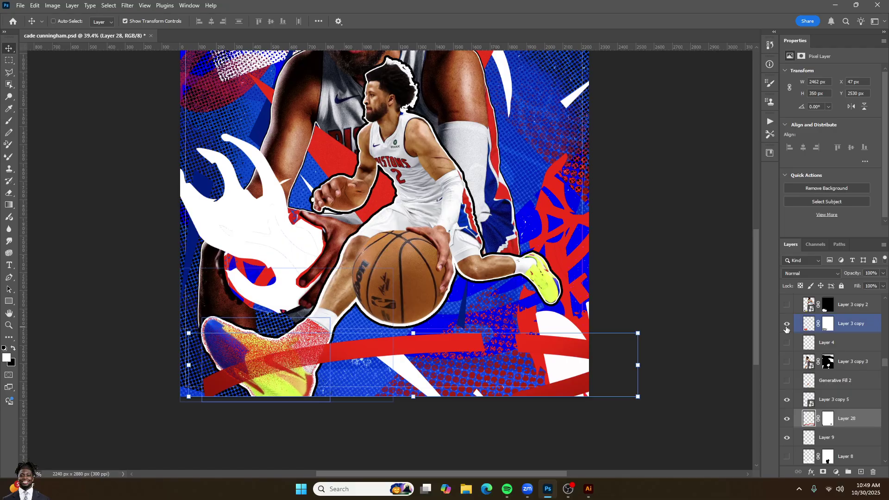
left_click(787, 325)
scroll(788, 338, "up", 1)
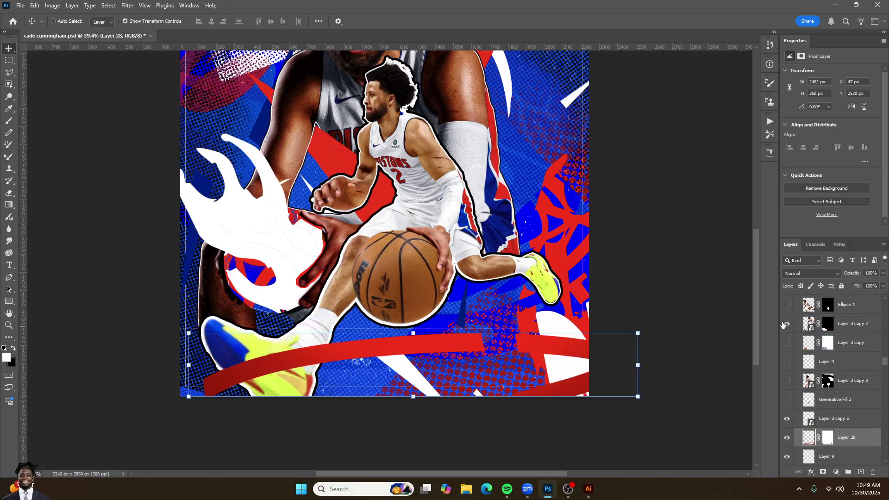
- Show Layer 3 copy 2 over the large shoe and Ellipse 1 in the small cade group
left_click(787, 324)
left_click(787, 324)
left_click(787, 324)
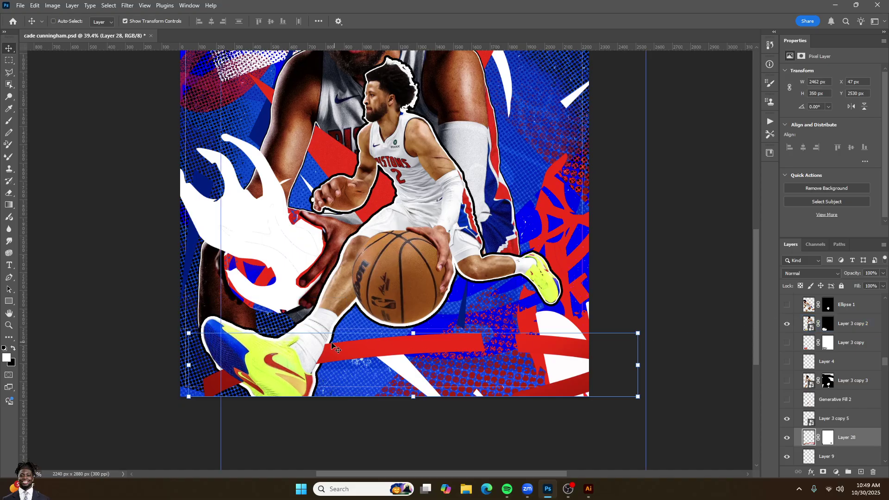
left_click_drag(791, 311, 583, 299)
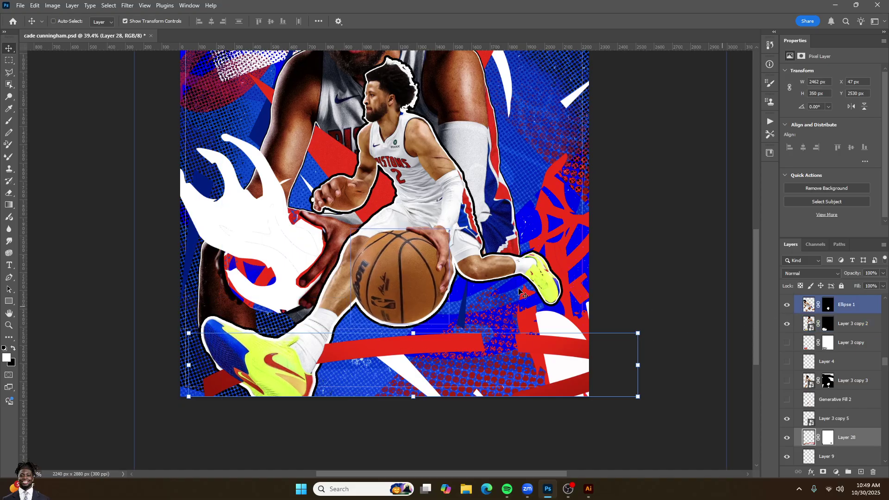
scroll(834, 362, "up", 2)
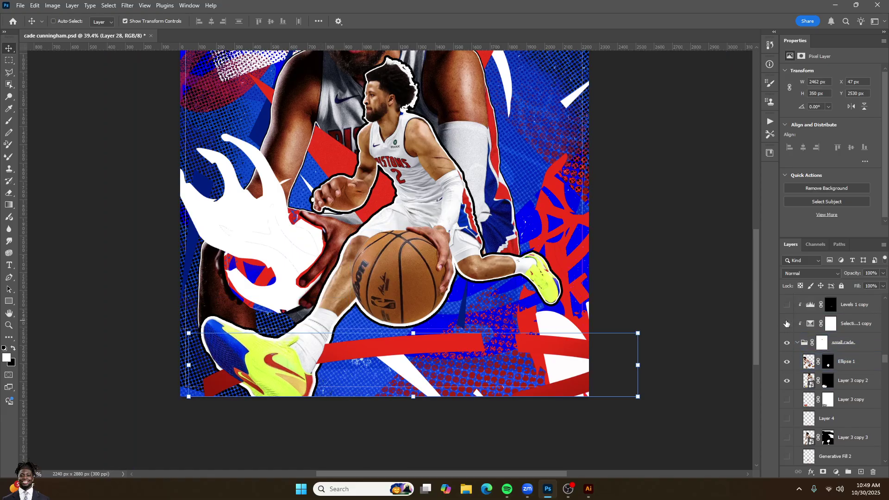
- Show the selective color and Levels 1 copy adjustments, and toggle the Gaussian-blurred small cade layer, leaving it visible
left_click(787, 324)
scroll(833, 361, "up", 2)
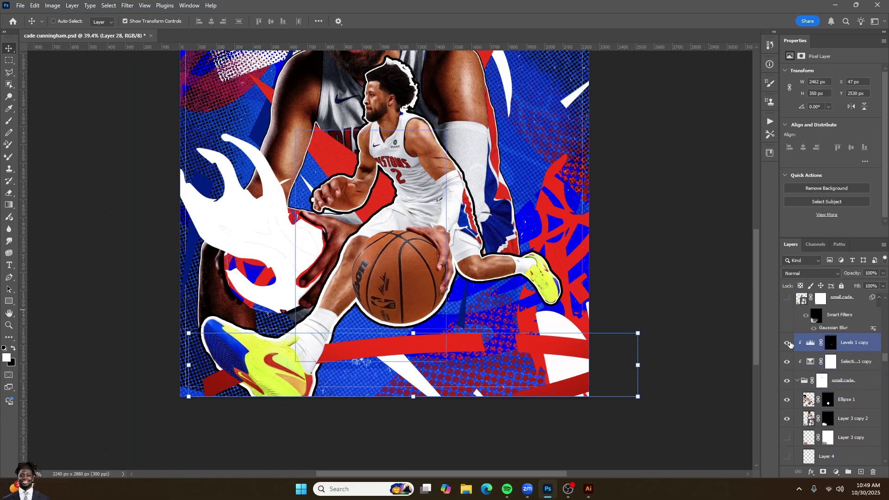
left_click(787, 301)
left_click(789, 299)
scroll(363, 185, "up", 1)
left_click(787, 300)
left_click(787, 300)
left_click(788, 300)
- Show the clipped selective color and Levels 1 adjustments, and toggle Ellipse 2 over the basketball, leaving it visible
scroll(788, 341, "up", 2)
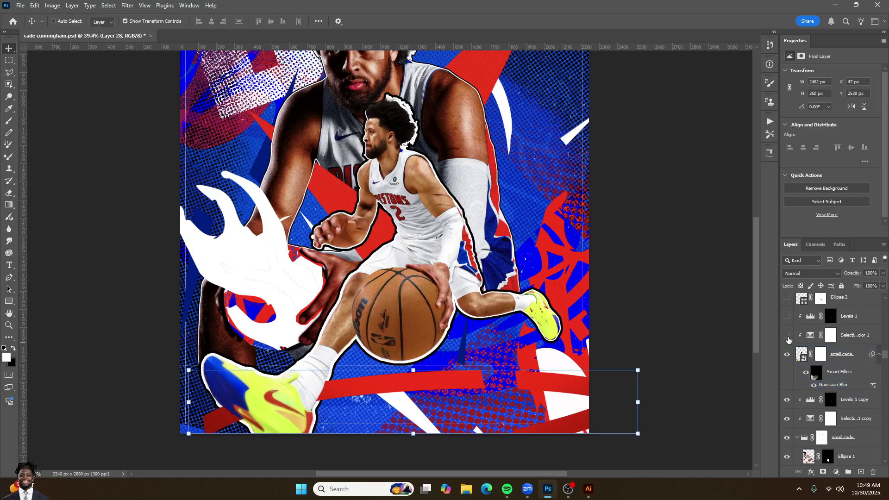
left_click(787, 335)
left_click(788, 315)
scroll(789, 333, "up", 2)
left_click(787, 335)
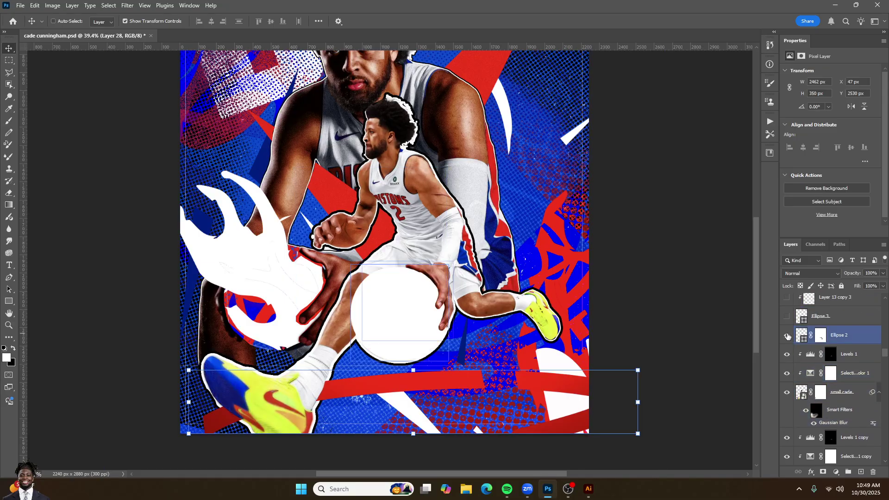
left_click(787, 335)
left_click(787, 335)
left_click(794, 324)
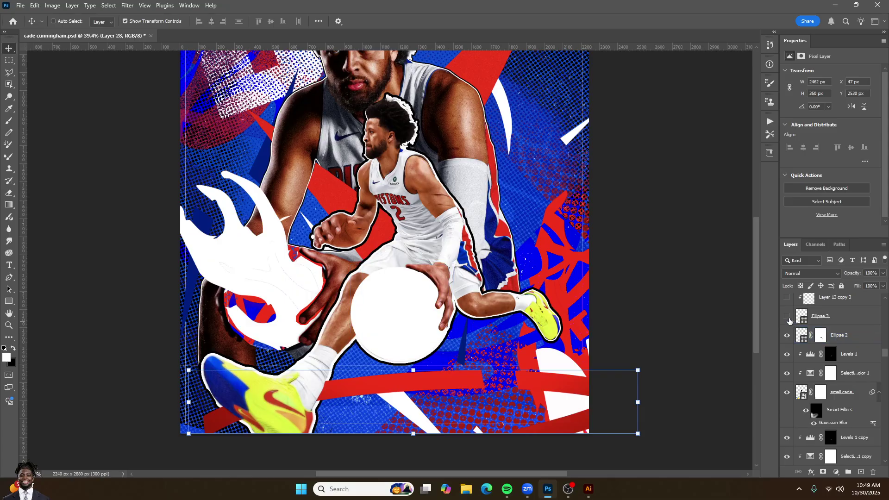
- Show Ellipse 3, Layer 13 copy 3 and Ellipse 3 copy as the ball's outer graphic rings
left_click(788, 317)
scroll(783, 324, "up", 2)
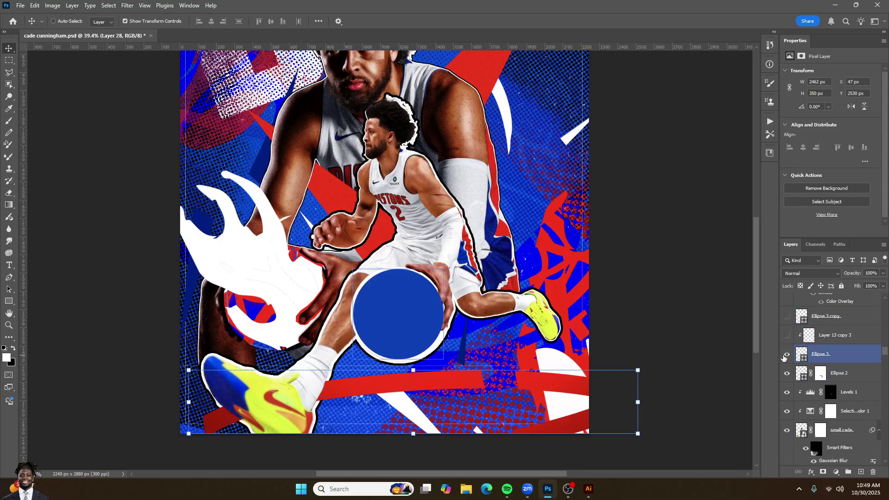
left_click(787, 335)
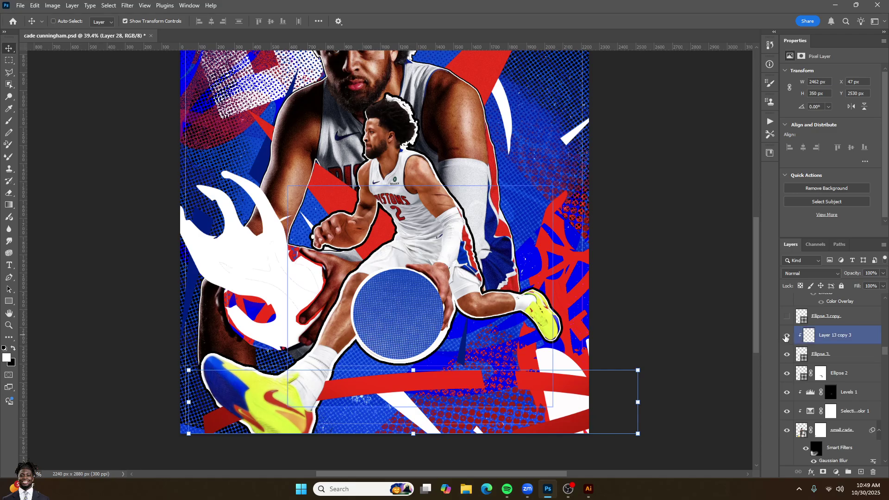
left_click(787, 316)
scroll(789, 333, "up", 2)
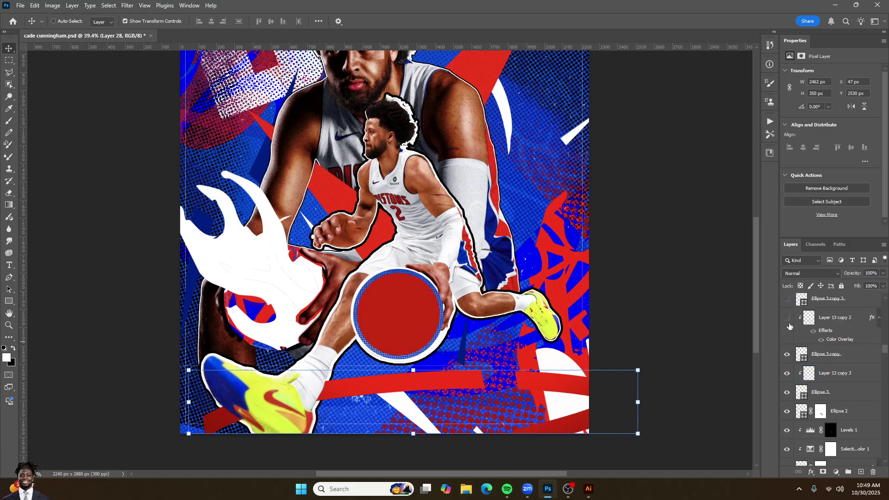
- Show Layer 13 copy 2, Ellipse 3 copy 3 and Layer 13 copy inside the ball graphic
left_click(792, 343)
scroll(791, 344, "up", 2)
left_click(786, 338)
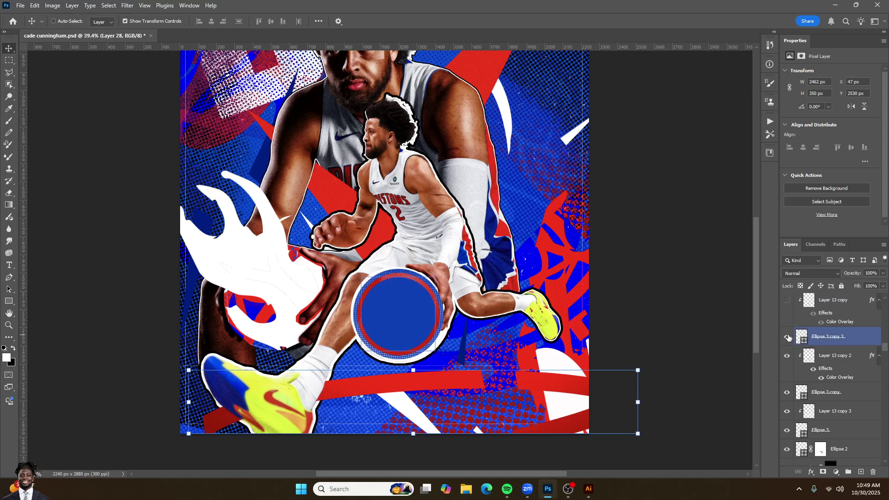
scroll(786, 345, "up", 2)
left_click(787, 340)
scroll(784, 350, "up", 2)
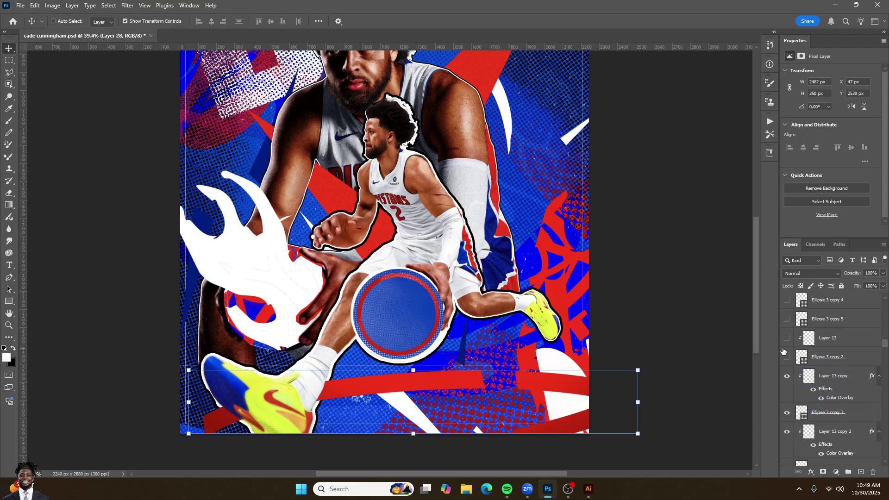
- Show Ellipse 3 copy 2, Layer 13, Ellipse 3 copy 5 and Ellipse 3 copy 4 at the ball's centre
left_click(787, 357)
left_click(787, 338)
left_click(786, 319)
left_click(787, 300)
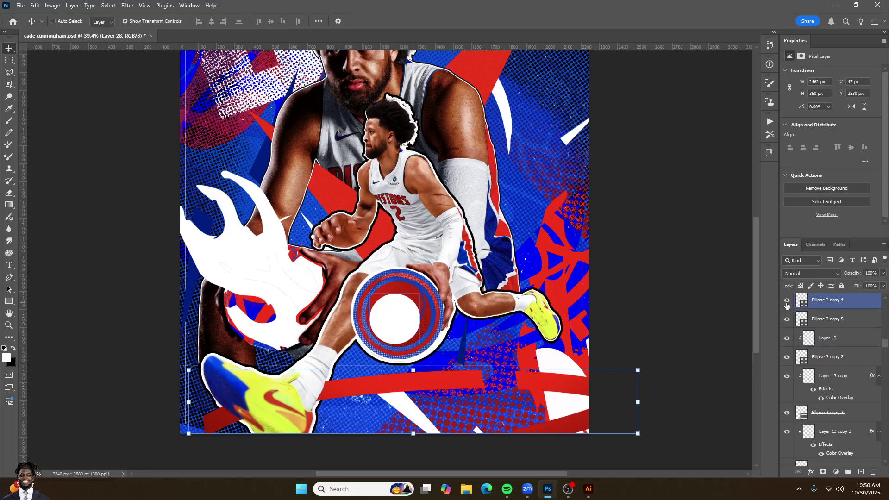
- Show Layer 8 copy, and toggle Ellipse 3 copy 4, Ellipse 3 copy 5 and Layer 13 to compare the ball's rings, leaving them visible
left_click(787, 301)
left_click(786, 319)
scroll(779, 332, "up", 1)
left_click(787, 320)
left_click(787, 319)
left_click(787, 320)
left_click(787, 301)
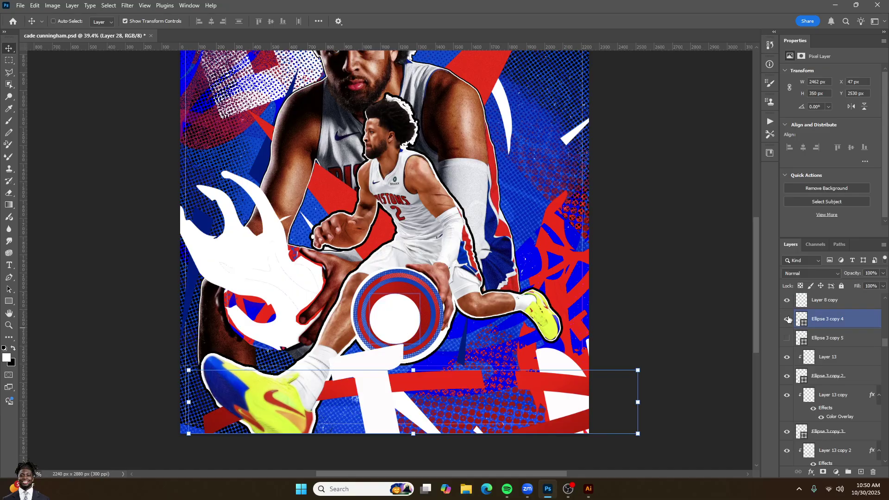
left_click(790, 358)
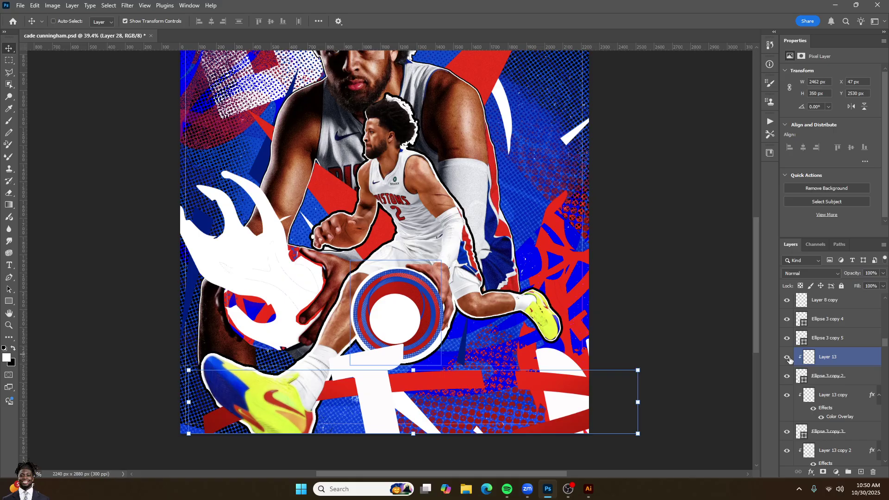
left_click(786, 358)
left_click(786, 358)
- Toggle Layer 8 copy to compare it, and show the drawing, Color Fill 5 and draw layers
left_click(786, 303)
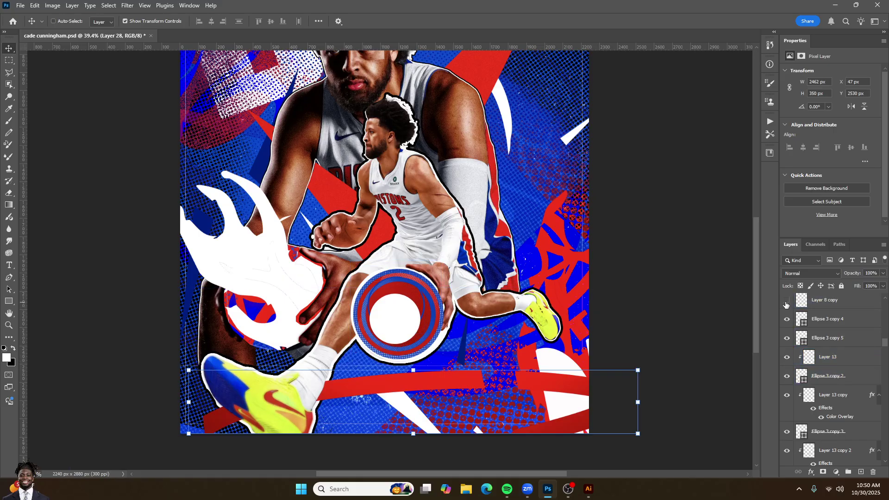
left_click(786, 303)
scroll(788, 320, "up", 1)
left_click(787, 339)
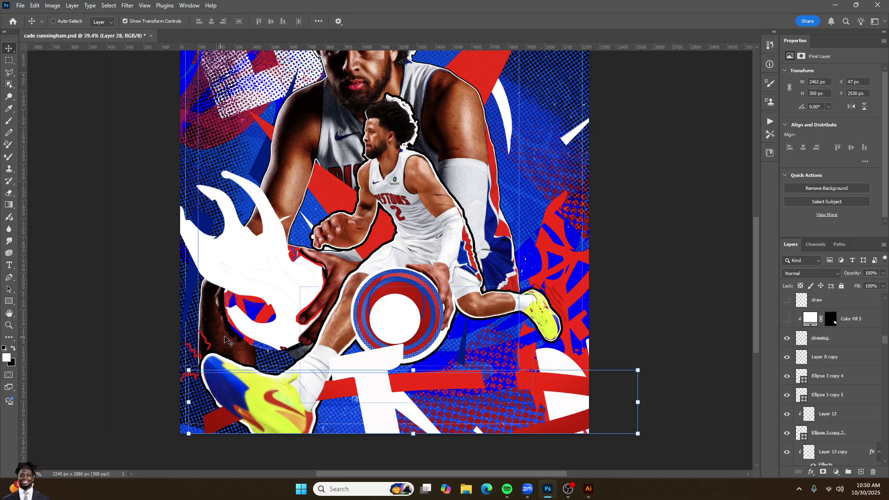
left_click(786, 319)
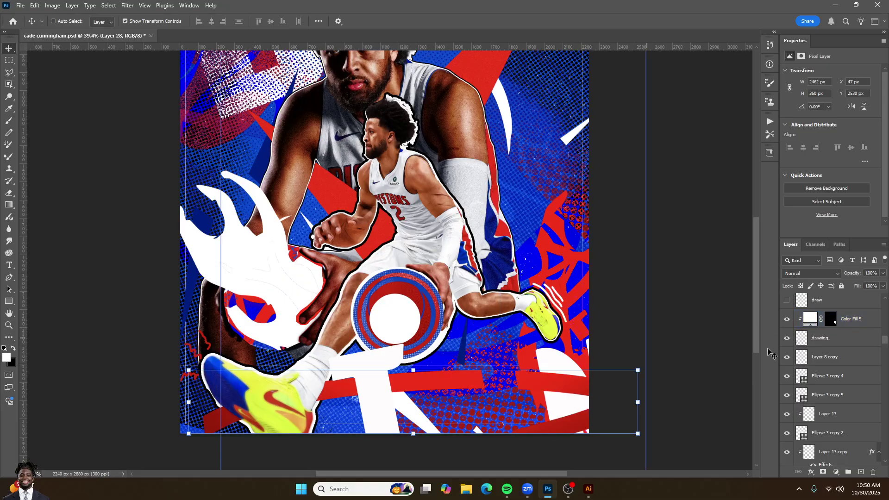
scroll(804, 393, "up", 2)
left_click(787, 339)
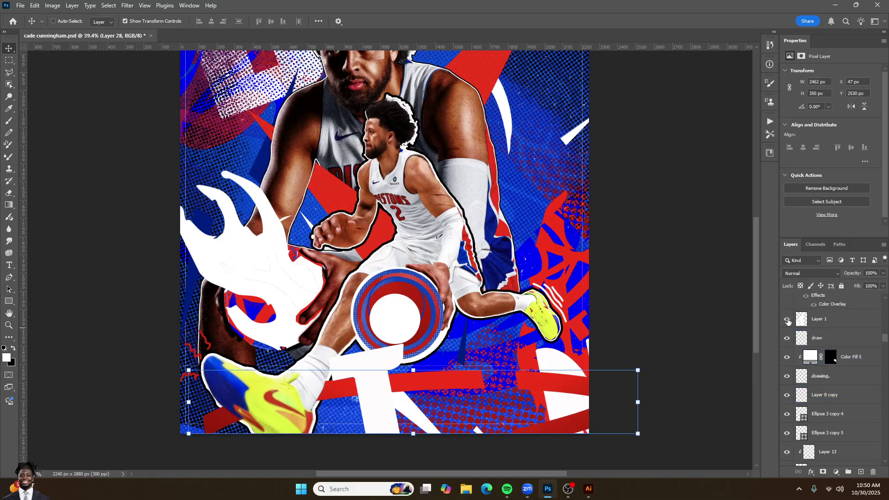
- Preview Layer 1 and leave it hidden, and show Layer 29 and the tick-marked circle on Layer 30
left_click(787, 320)
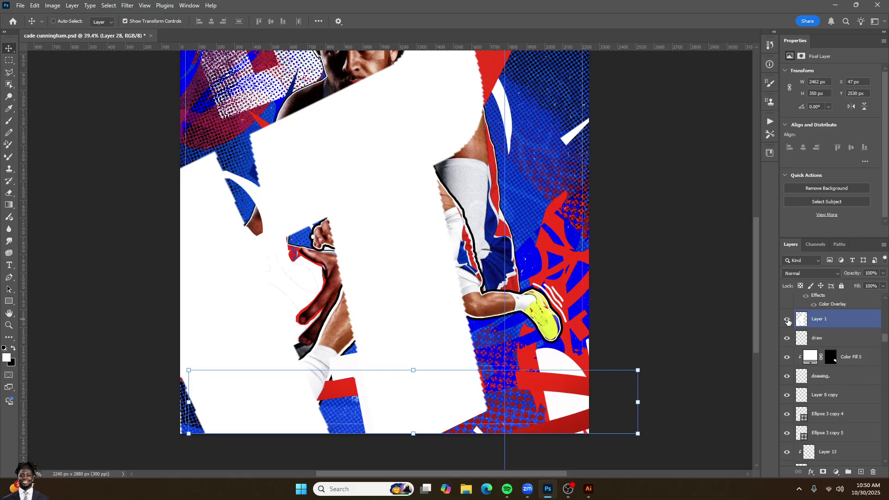
left_click(787, 320)
scroll(797, 371, "up", 2)
left_click(786, 342)
left_click(787, 340)
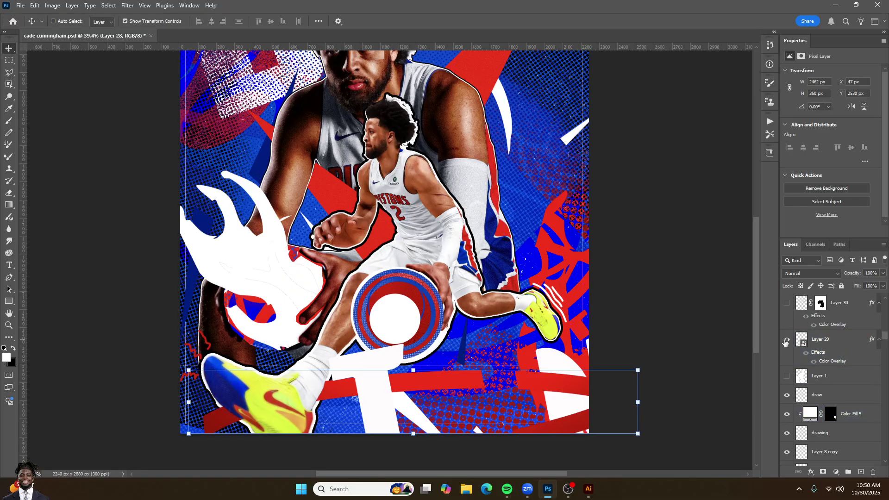
left_click(787, 304)
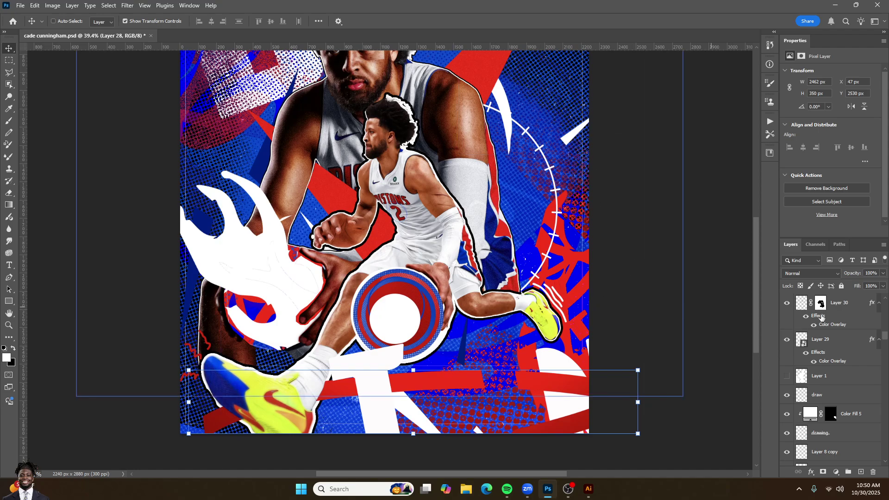
- Show the merged smart object Layer 31 and open the Camera Raw filter for it
scroll(802, 315, "up", 1)
left_click(816, 357)
scroll(795, 344, "up", 2)
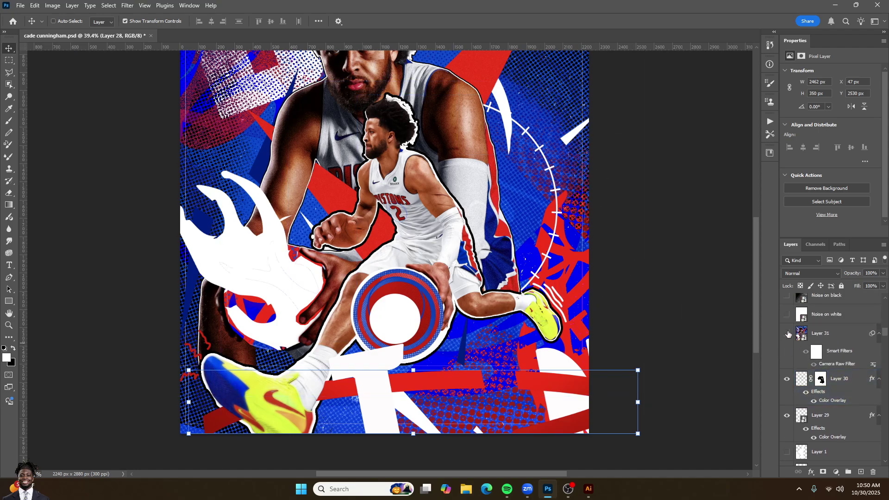
left_click(787, 334)
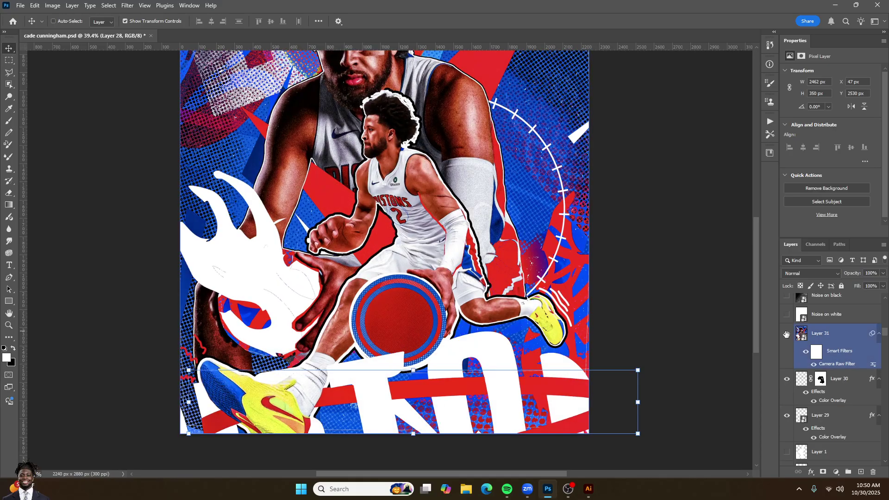
key("ctrl+0")
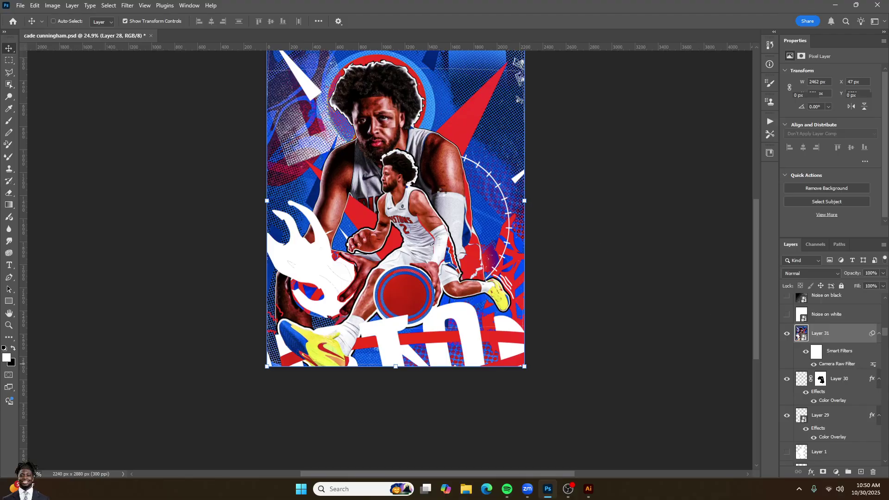
key("ctrl+shift+a")
key("alt")
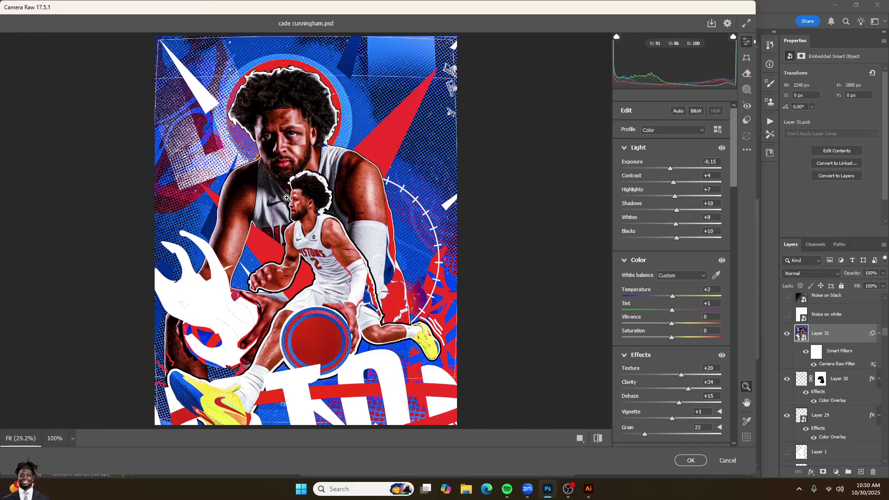
- Try out the Exposure, Texture, Clarity and Vignette adjustments, restoring Exposure to -0.15 and Vignette to +1
left_click(676, 168)
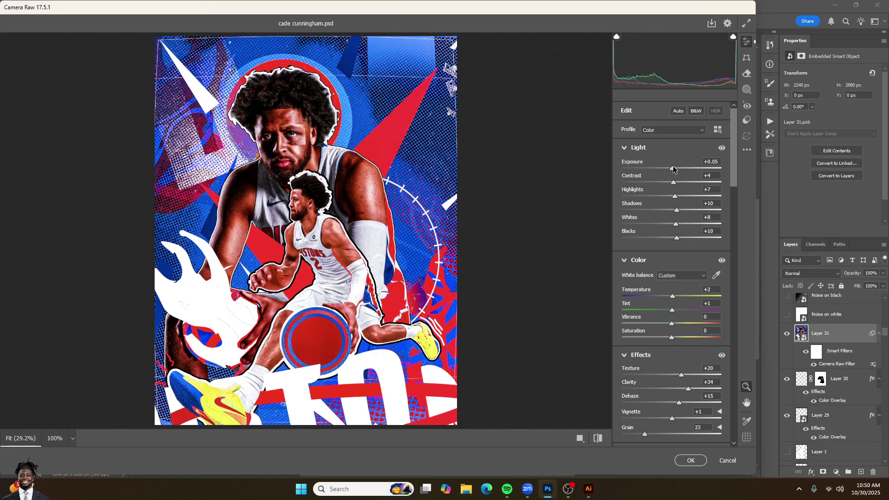
left_click_drag(675, 169, 671, 170)
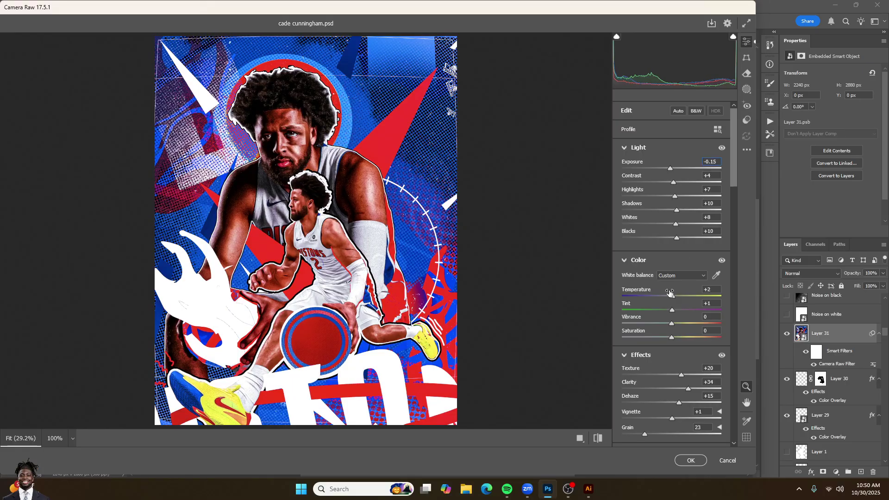
left_click_drag(681, 379, 678, 376)
left_click(687, 391)
scroll(679, 391, "down", 2)
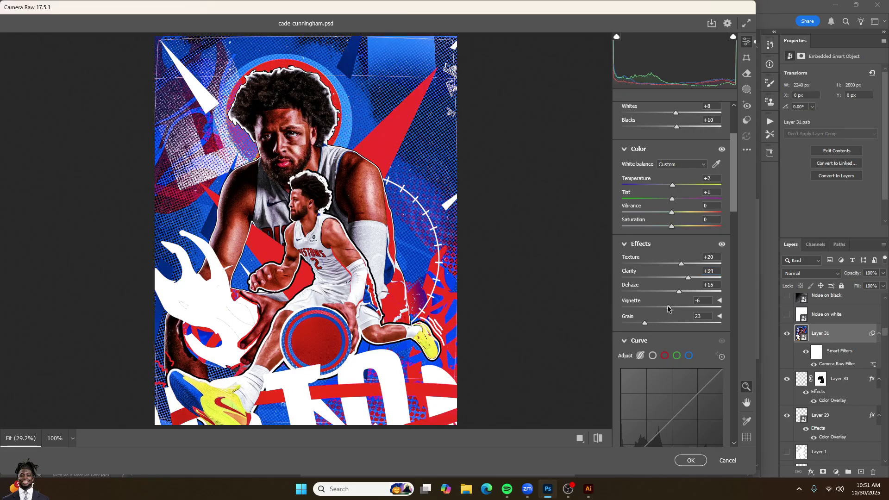
left_click_drag(669, 308, 674, 311)
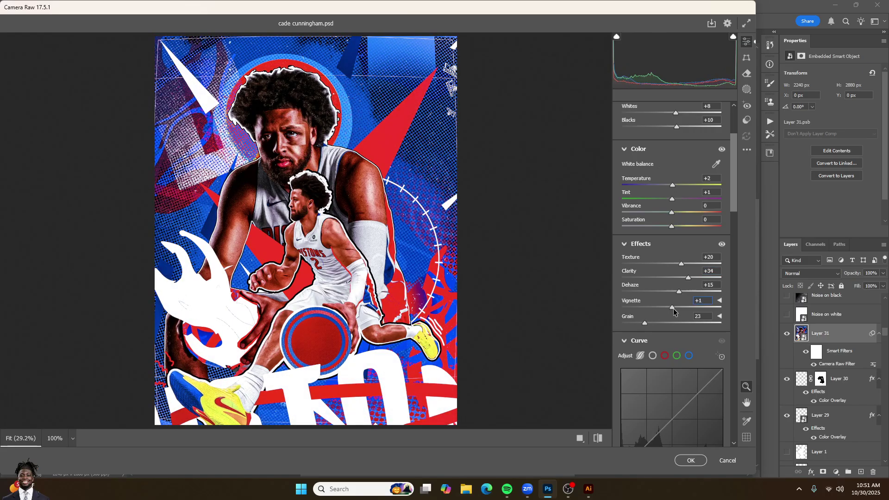
- Review the color grading, detail and calibration settings, try adjusting Blue Primary hue and saturation, and apply the Camera Raw filter
scroll(674, 312, "down", 4)
scroll(692, 303, "down", 7)
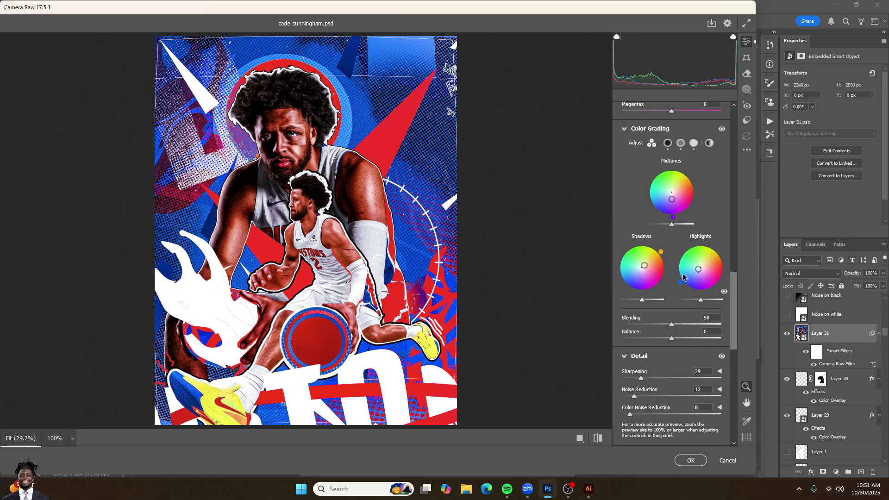
scroll(684, 234, "down", 1)
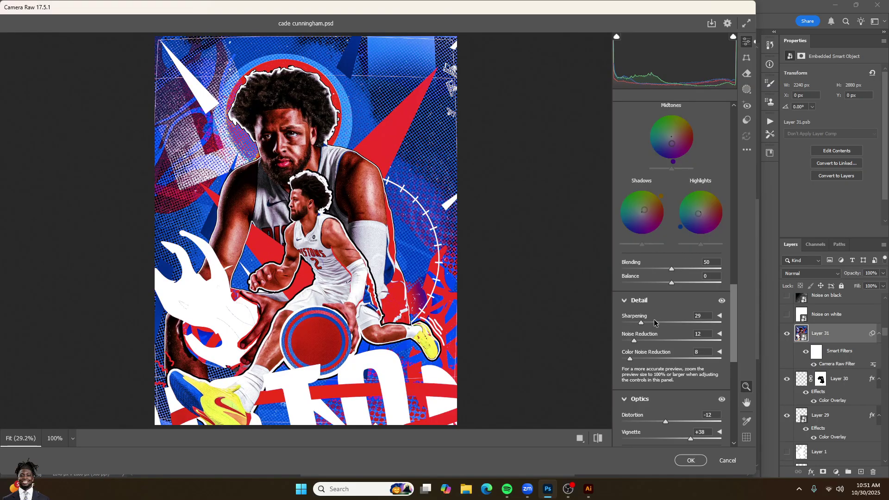
scroll(641, 347, "down", 2)
scroll(679, 331, "down", 4)
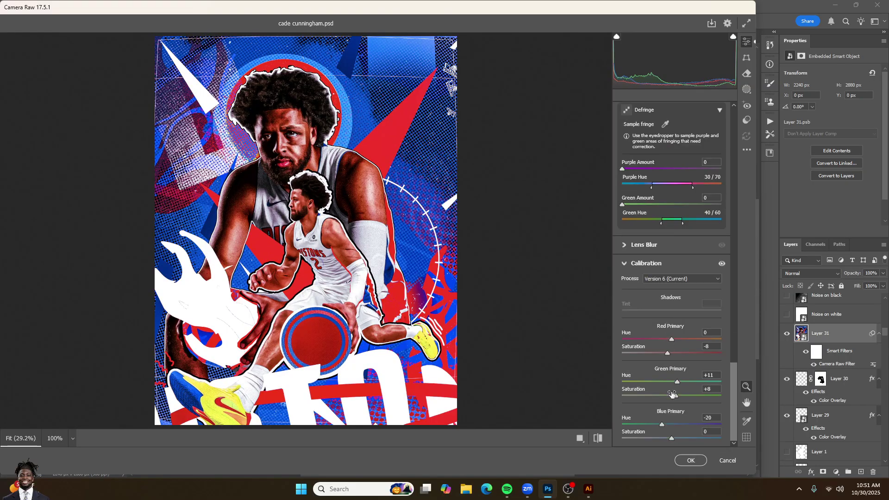
left_click_drag(672, 426, 663, 429)
left_click(672, 439)
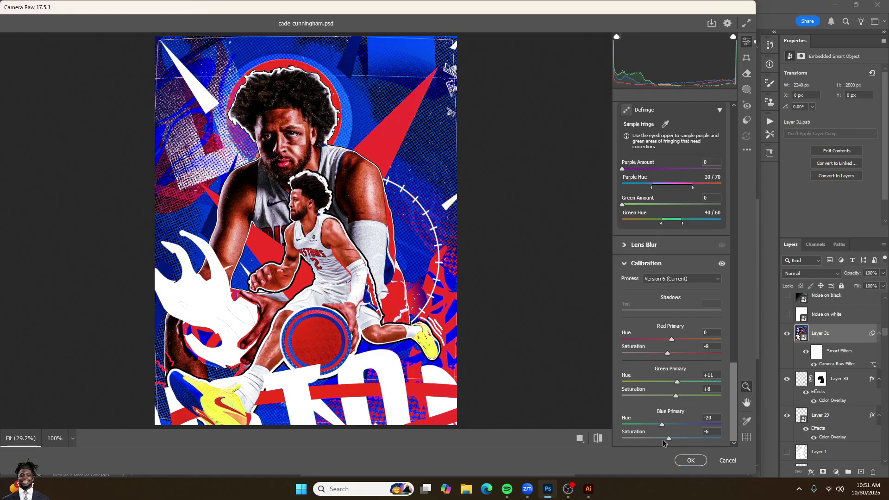
left_click(699, 458)
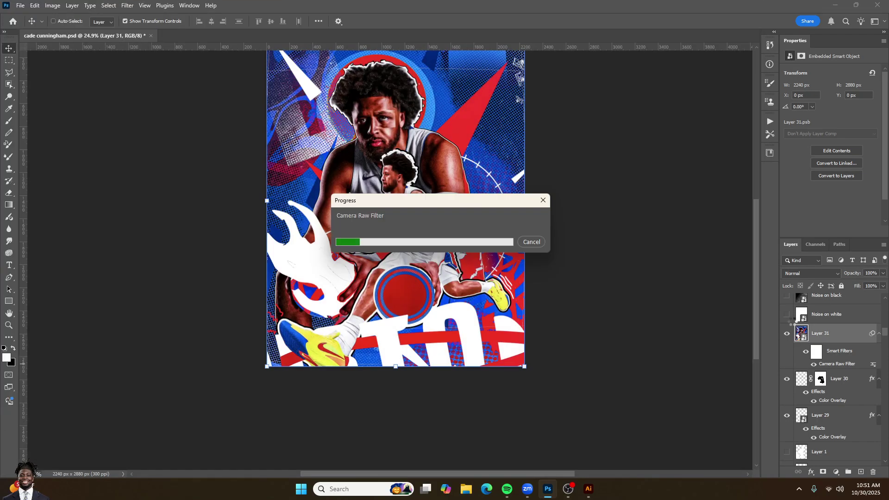
- Show the Noise on white, Noise on black, 1-3 and Texturelabs_Grunge layers above Layer 31
scroll(440, 194, "up", 3)
scroll(440, 193, "up", 3)
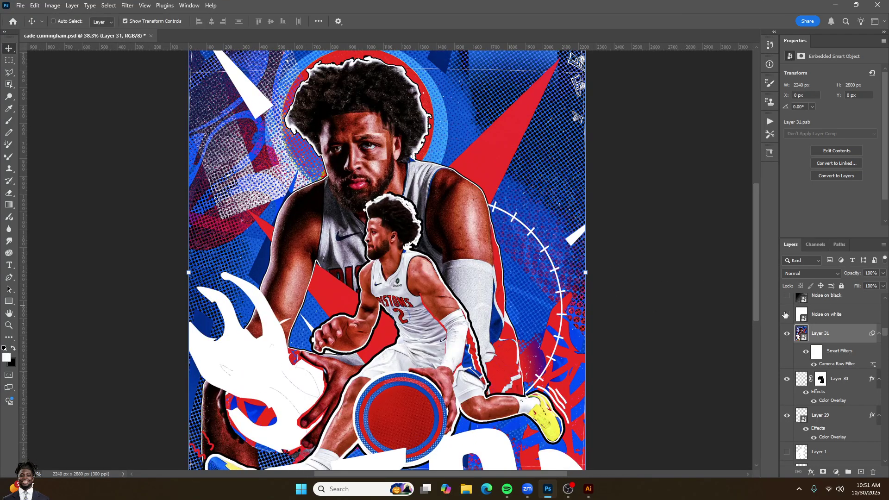
left_click(787, 297)
scroll(790, 317, "up", 2)
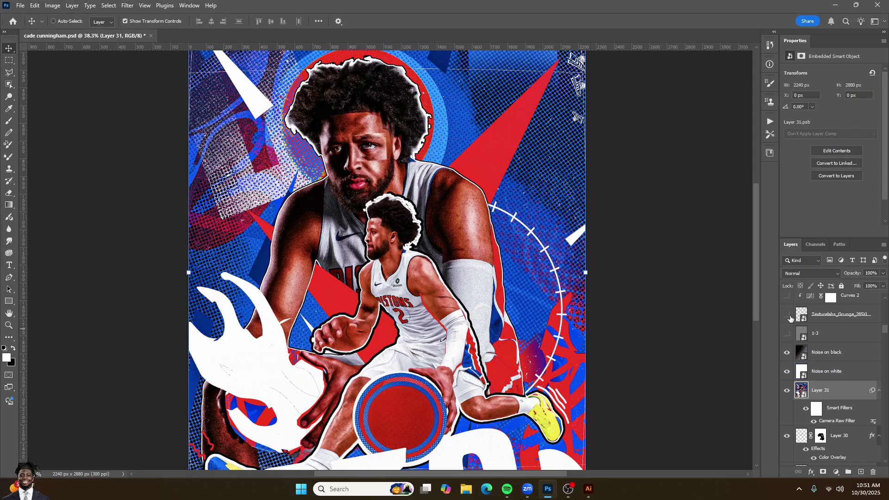
left_click(787, 334)
left_click(787, 315)
scroll(483, 175, "up", 3)
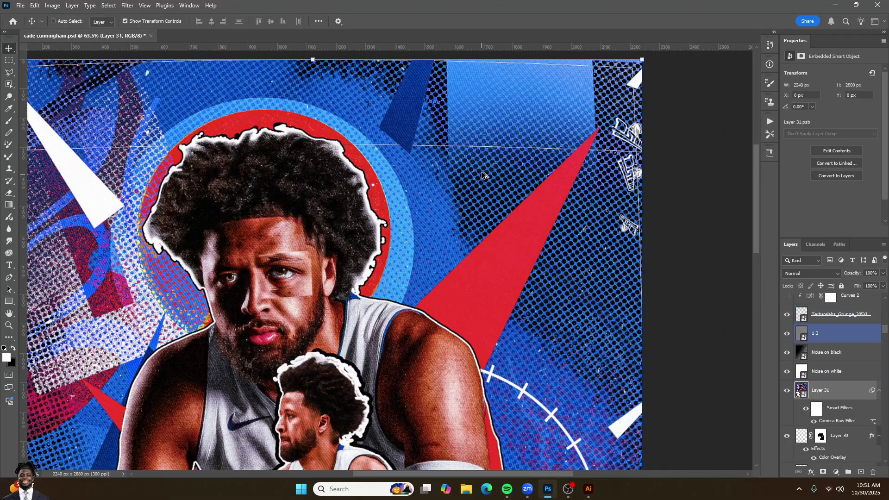
- Show the Curves 2 adjustment and the red Cade text layer above the grunge texture
scroll(483, 175, "up", 4)
left_click(788, 297)
scroll(788, 334, "up", 2)
left_click(788, 373)
left_click(788, 373)
left_click(787, 328)
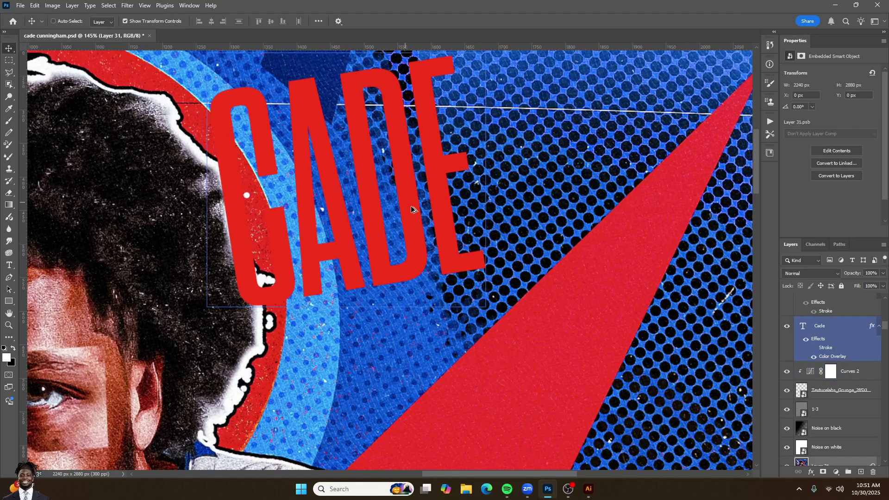
- Show the white Cade copy text and the blue Cunningham text layer on the poster
key("ctrl+minus")
scroll(825, 352, "up", 2)
left_click(822, 397)
left_click(787, 347)
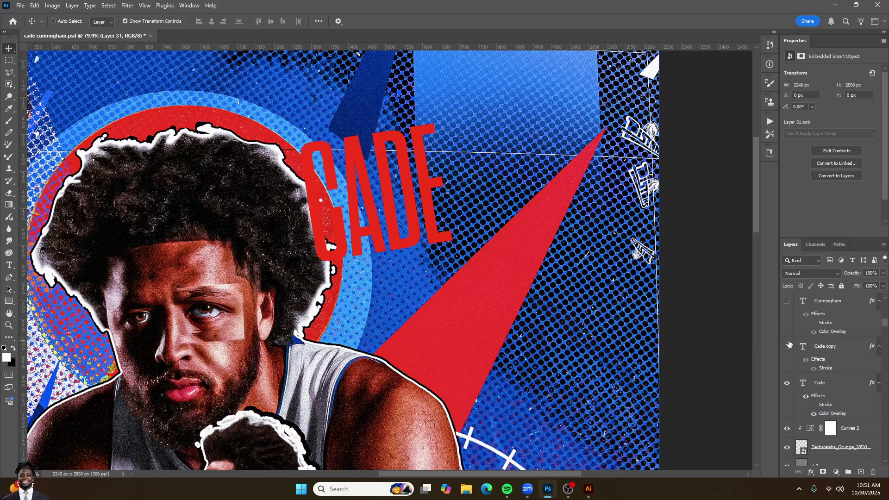
left_click(802, 351)
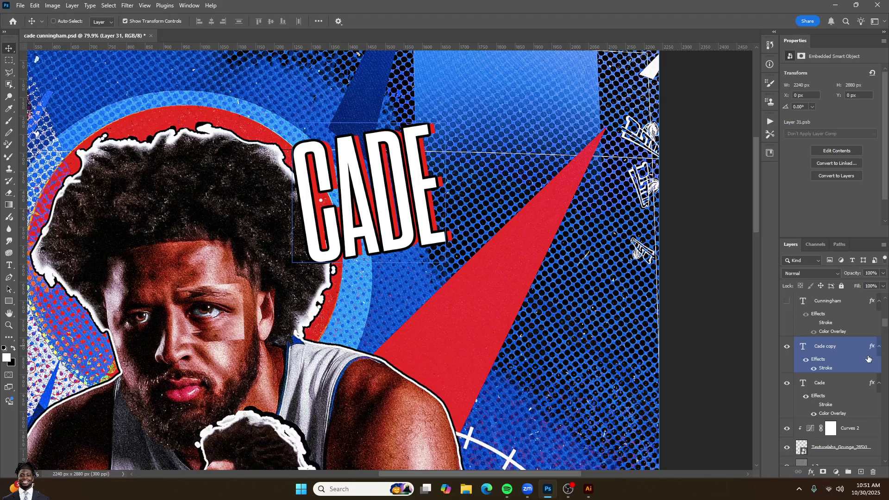
left_click(787, 302)
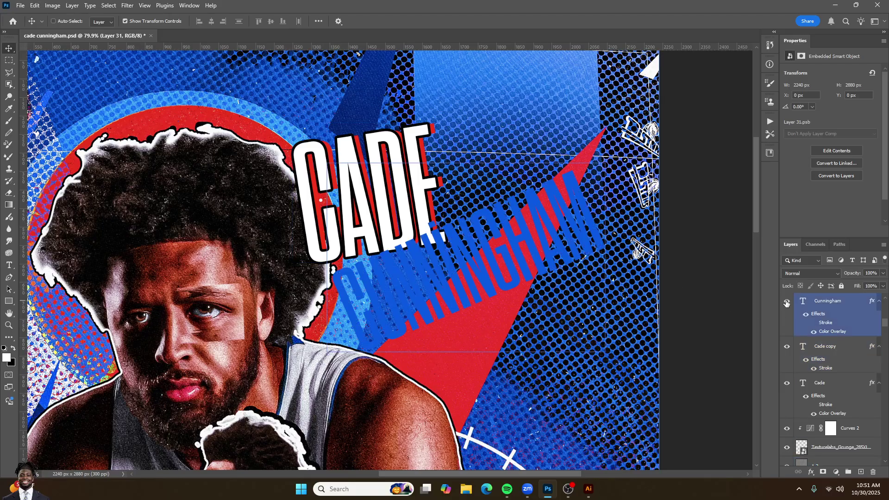
- Show the white Cunningham text layer and the Layer 32 and Layer 32 copy textures above it
scroll(801, 313, "up", 1)
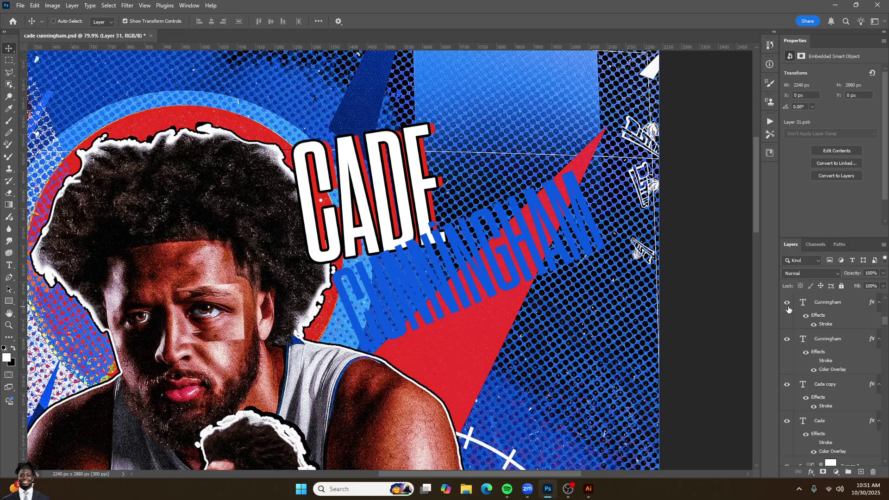
scroll(787, 312, "up", 1)
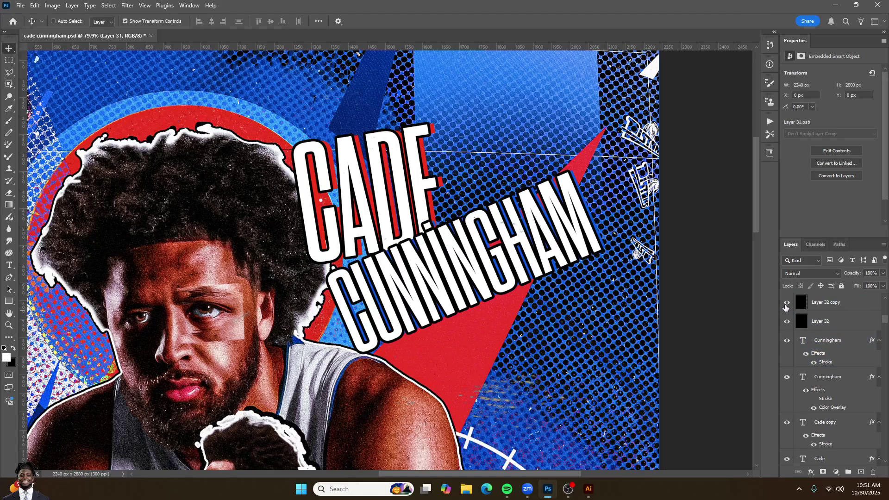
scroll(788, 307, "up", 3)
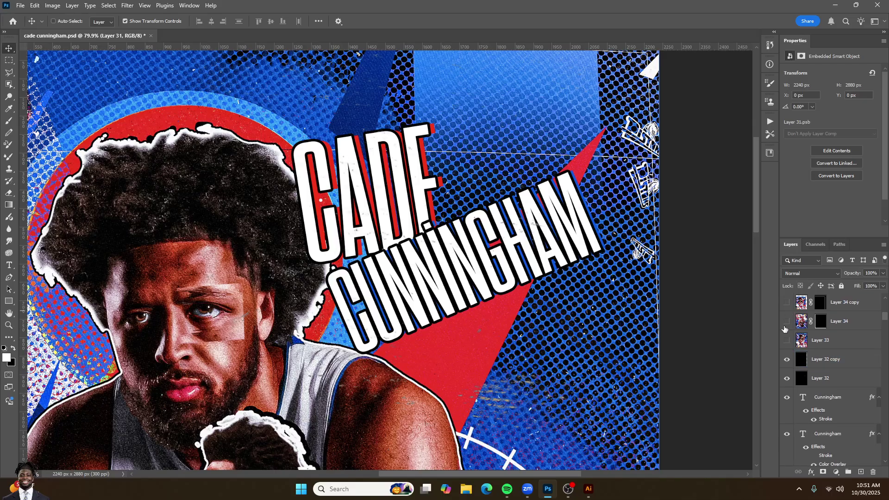
- Show the merged Layer 33 and the masked border frame on Layer 34
scroll(318, 211, "down", 8)
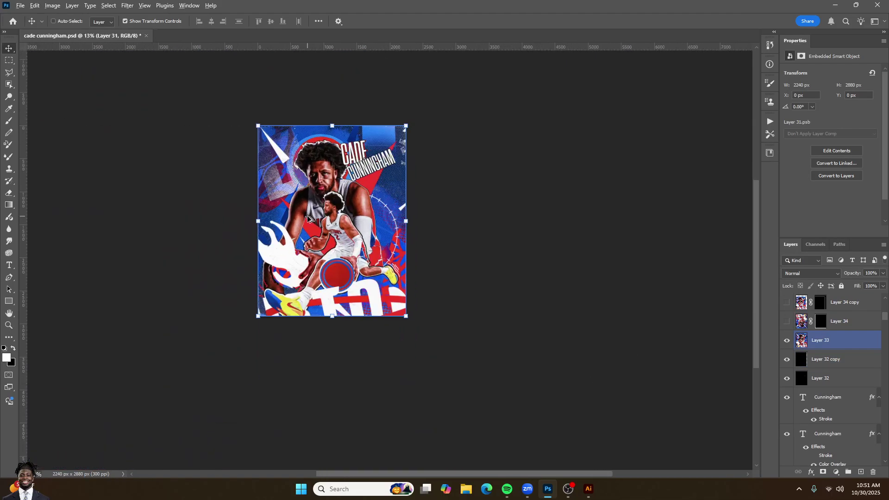
scroll(319, 212, "up", 3)
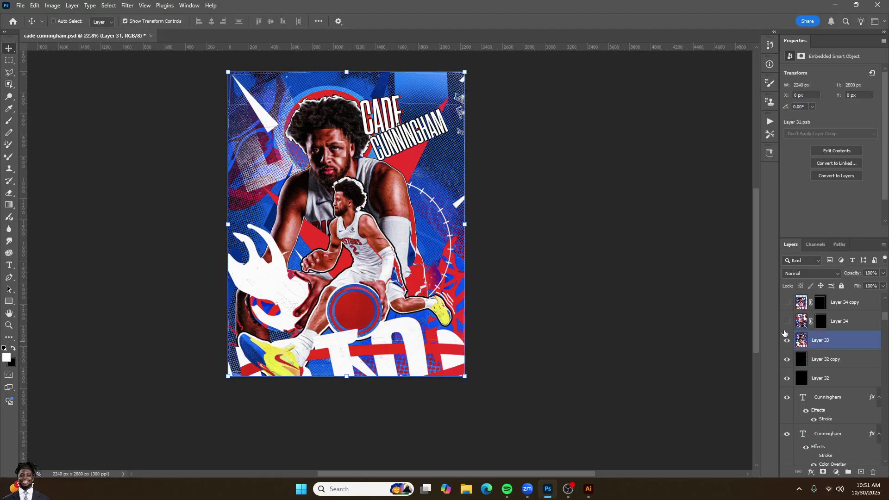
left_click(786, 322)
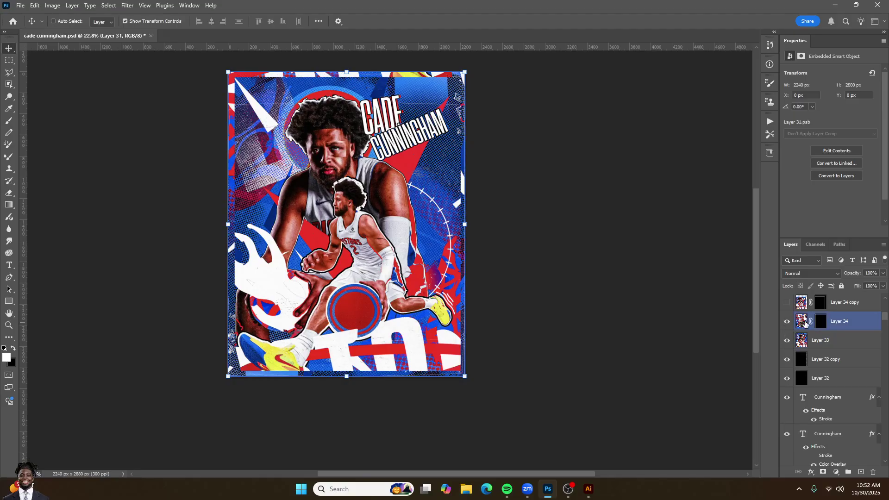
left_click(806, 324)
scroll(191, 191, "up", 3)
scroll(190, 191, "down", 2)
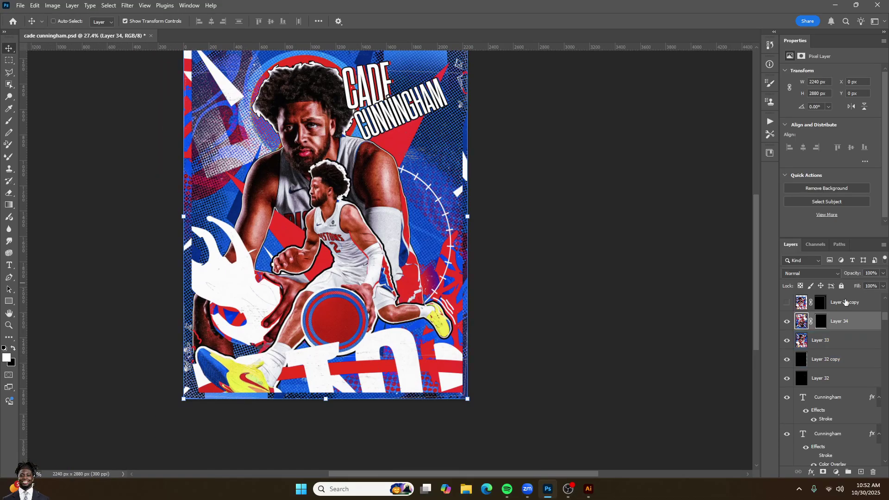
- Try transforming Layer 34 from its corner, undo the changes, and preview Layer 34 copy before hiding it again
left_click_drag(480, 366, 395, 218)
key("ctrl+z")
left_click_drag(478, 390, 342, 298)
key("ctrl+z")
left_click(787, 303)
scroll(476, 238, "up", 3)
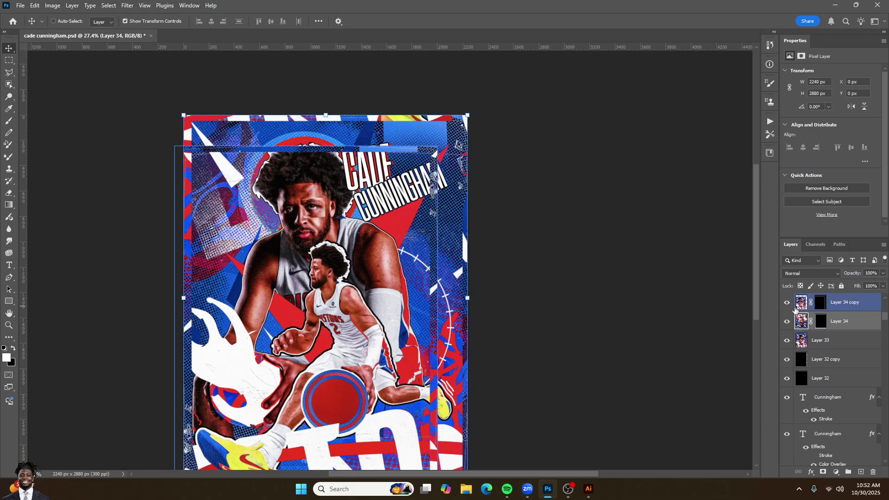
left_click(787, 302)
- Show Layer 35, the Selective Color 3 and Curves 3 adjustments, and the accent lines on Layer 36
scroll(790, 323, "up", 3)
scroll(785, 315, "up", 3)
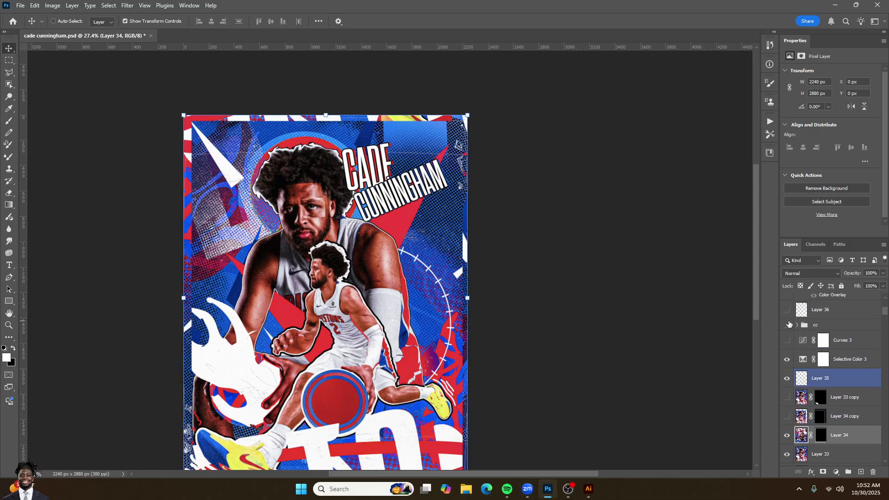
left_click(788, 340)
left_click(787, 310)
- Show the Triangle 2 copy 6 and Triangle 2 copy 7 layers above Layer 36
scroll(787, 327, "up", 4)
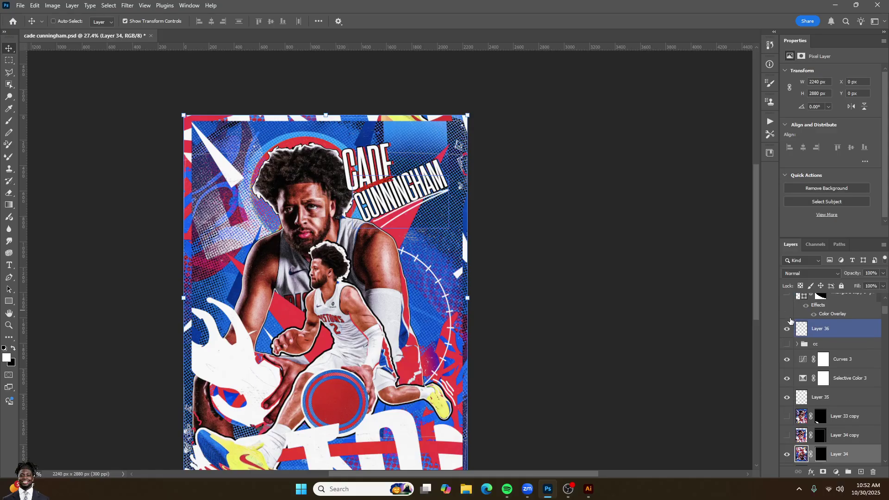
left_click(787, 348)
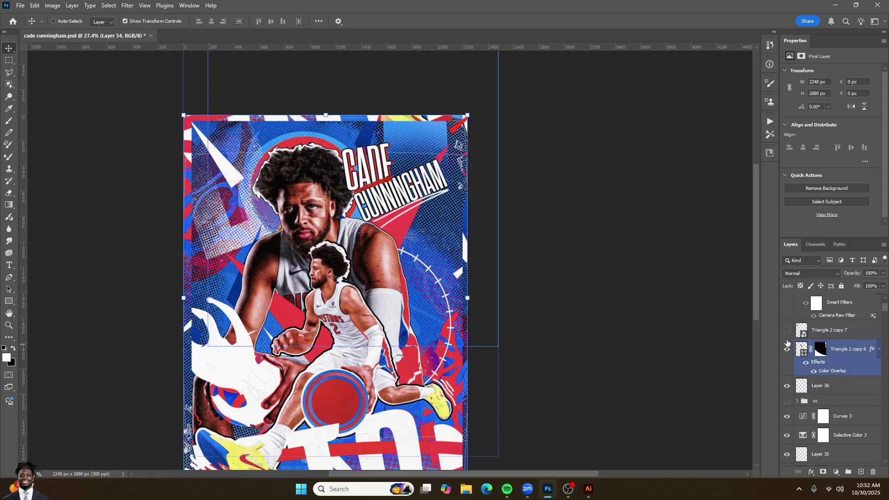
left_click(787, 330)
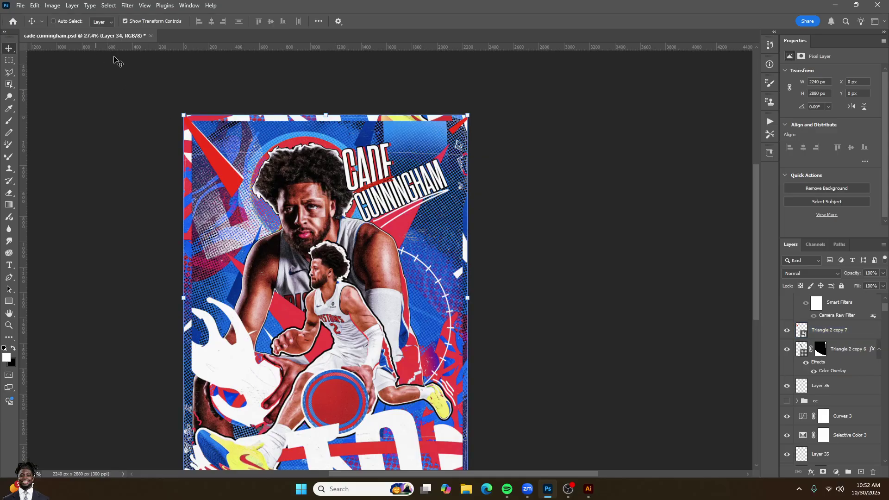
- Show the Camera Raw-graded Layer 37, the Inner Glow watermark layer and the Gradient Map 1 adjustment
scroll(787, 326, "up", 2)
left_click(786, 326)
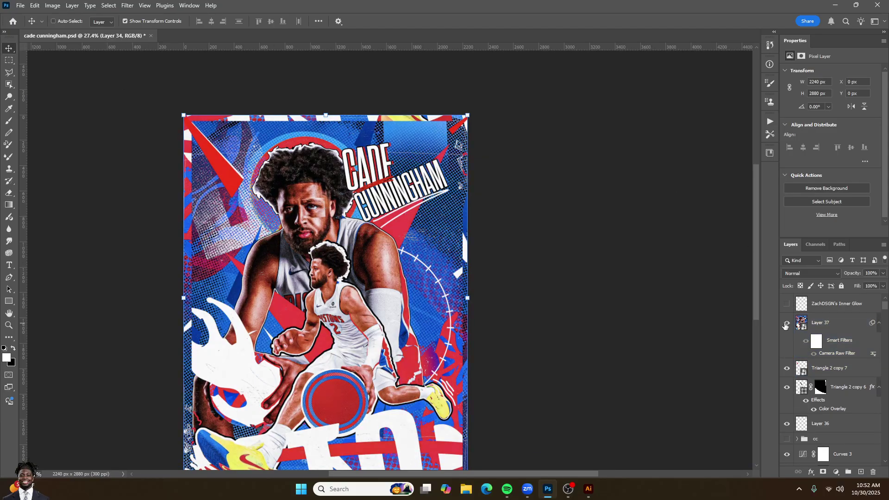
left_click(786, 303)
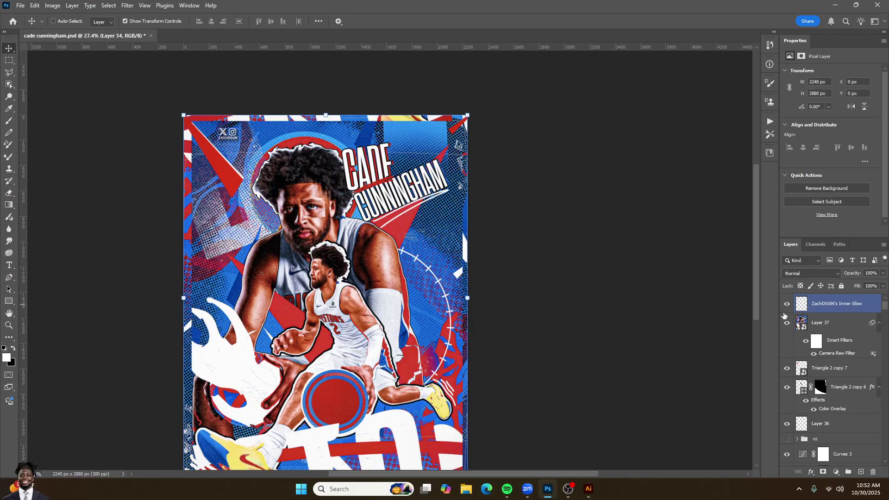
scroll(791, 308, "up", 1)
left_click(787, 303)
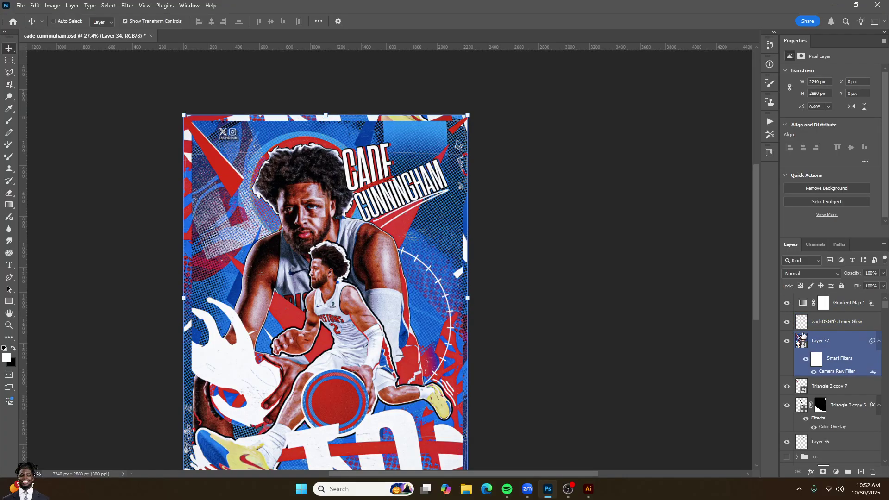
- Examine the fully revealed poster composition and its grading up close and as a whole
left_click(840, 342)
scroll(309, 211, "down", 8)
scroll(306, 227, "up", 11)
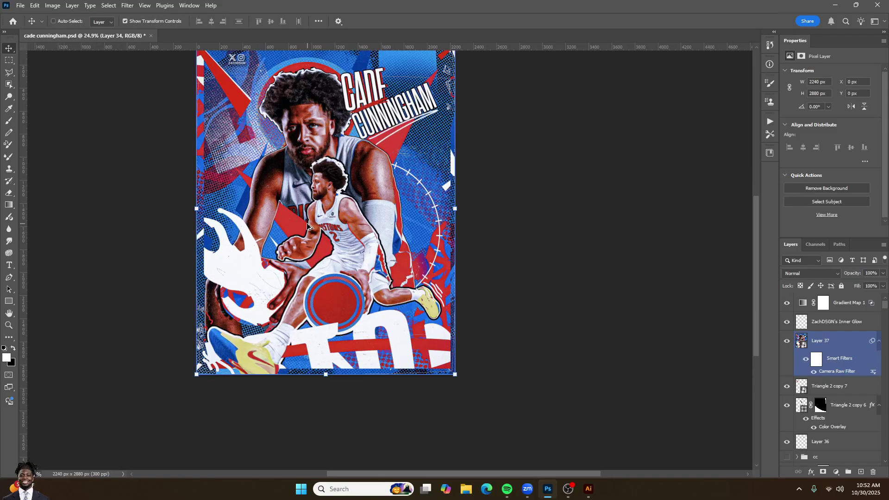
scroll(307, 227, "up", 3)
scroll(308, 229, "down", 6)
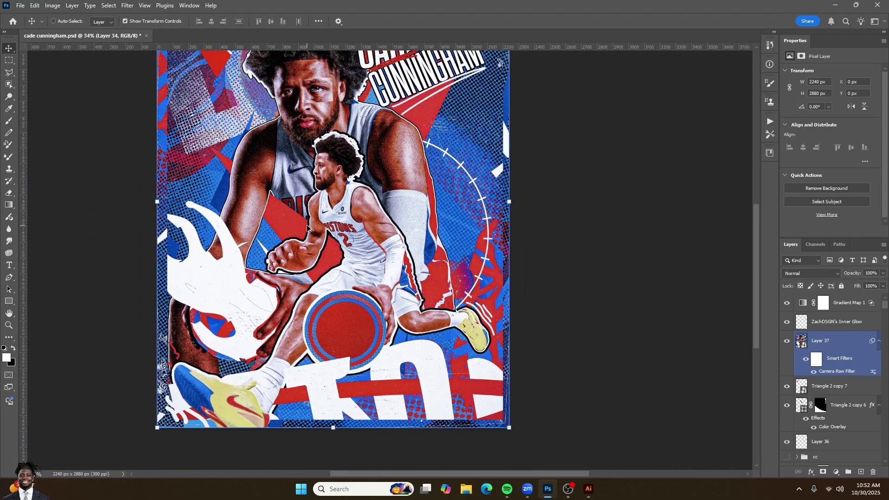
scroll(318, 234, "up", 4)
scroll(475, 275, "down", 2)
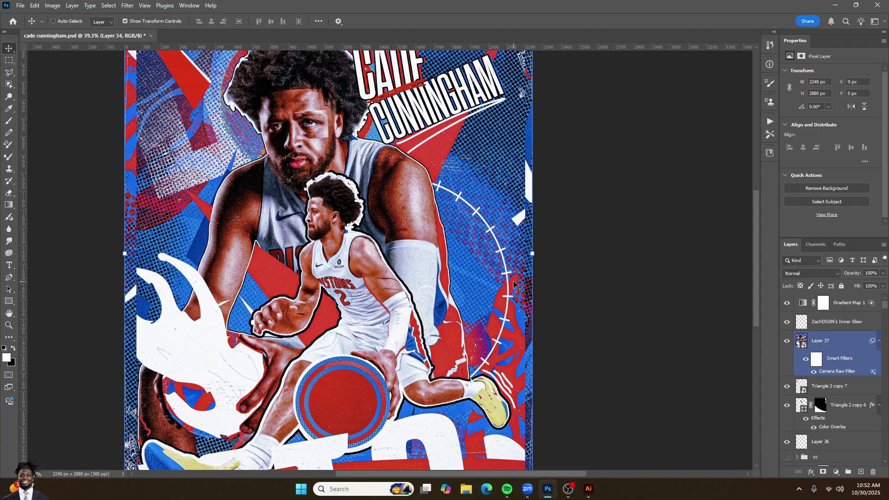
- Compare the poster with Gradient Map 1 off and on, and review the frame layers lower in the stack
left_click(794, 320)
left_click(793, 303)
left_click(787, 303)
left_click(787, 303)
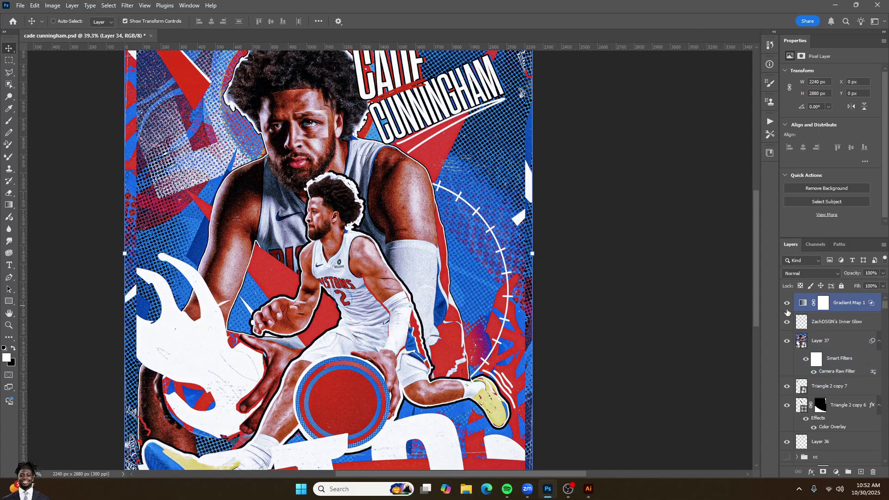
scroll(797, 338, "down", 5)
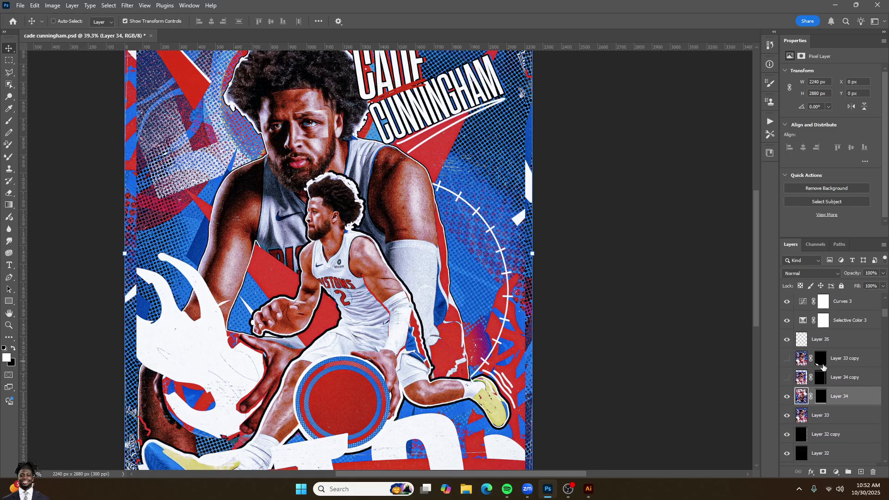
scroll(816, 361, "up", 10)
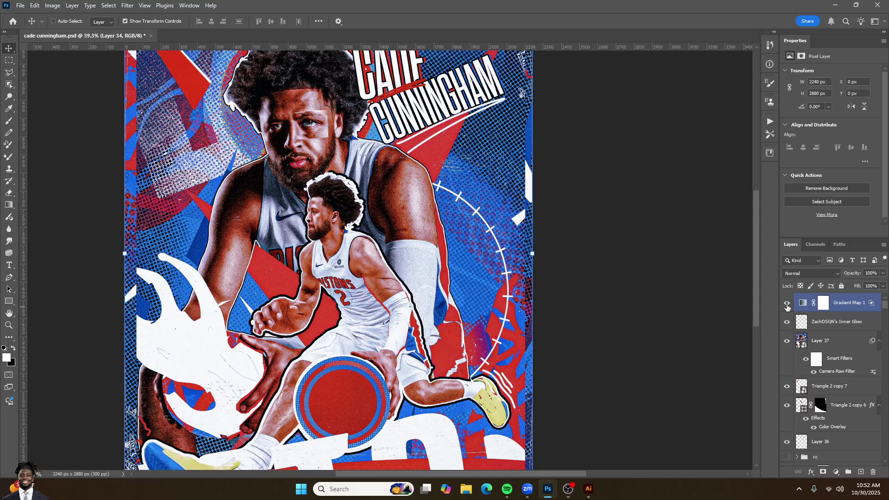
- Hide Gradient Map 1 and the Inner Glow watermark layer, and duplicate Layer 37
left_click(800, 340)
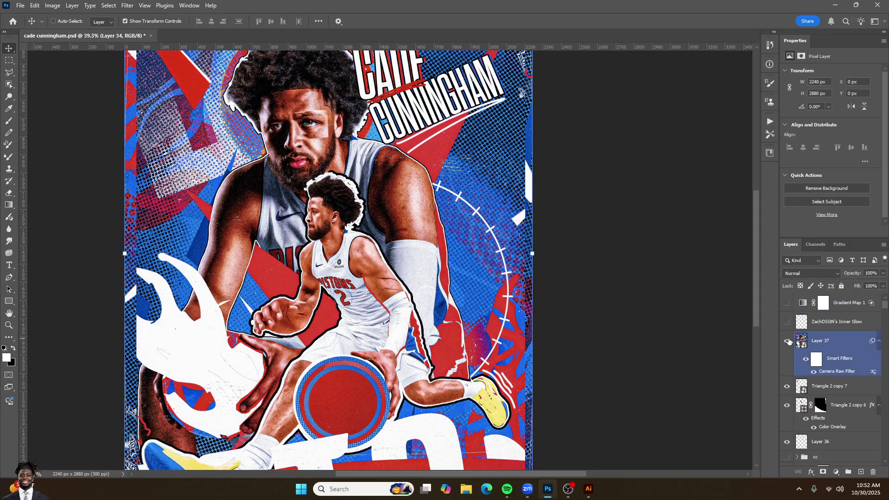
scroll(424, 292, "down", 3)
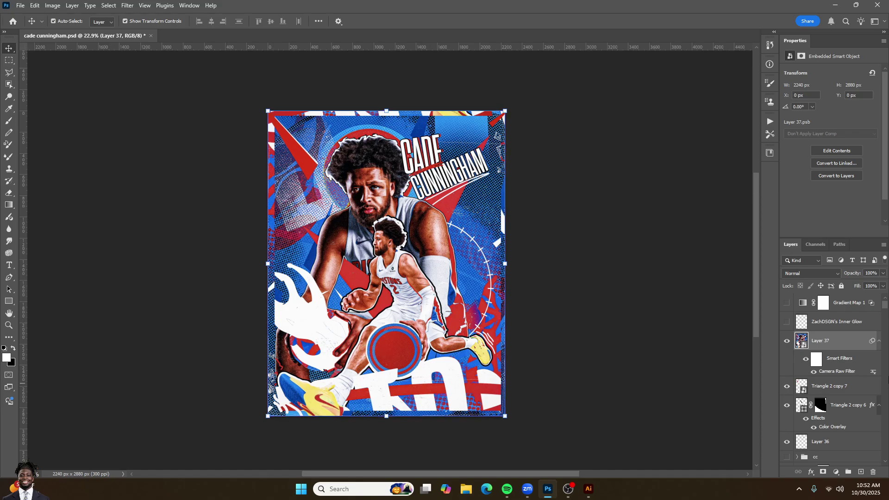
key("ctrl+j")
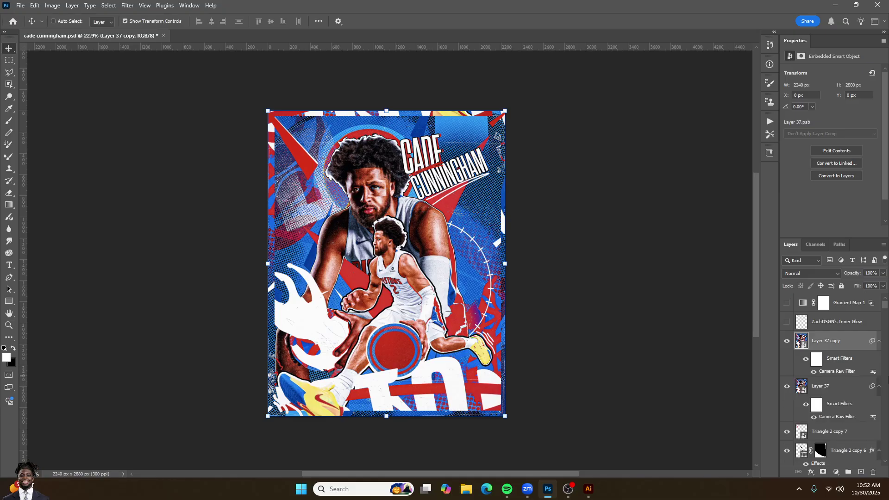
left_click(787, 342)
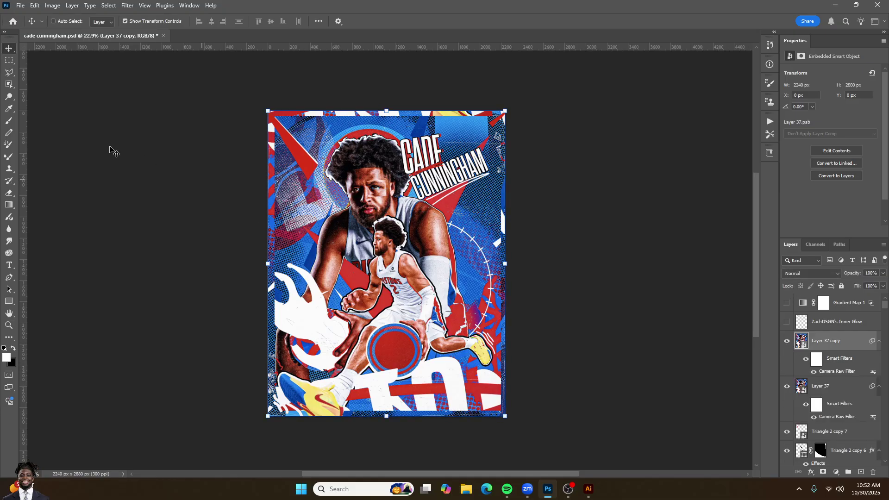
- Select strips along all four poster edges with the Rectangular Marquee Tool and mask Layer 37 copy using that selection
left_click(8, 61)
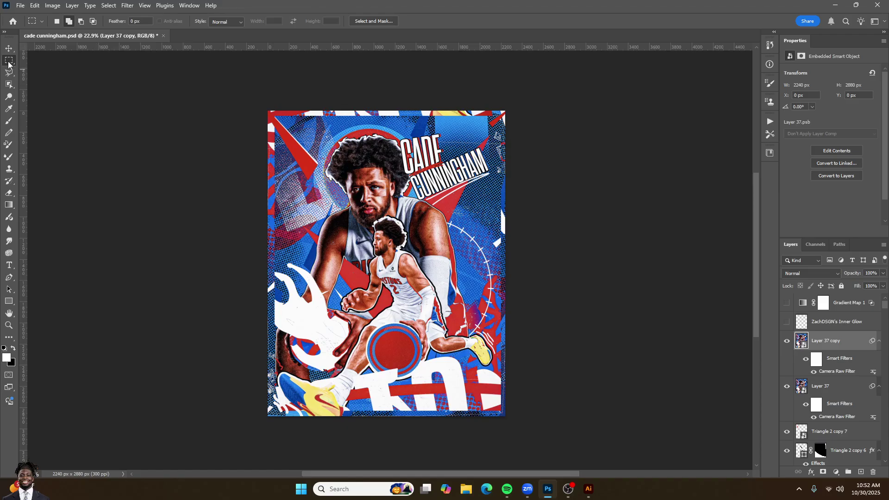
right_click(8, 62)
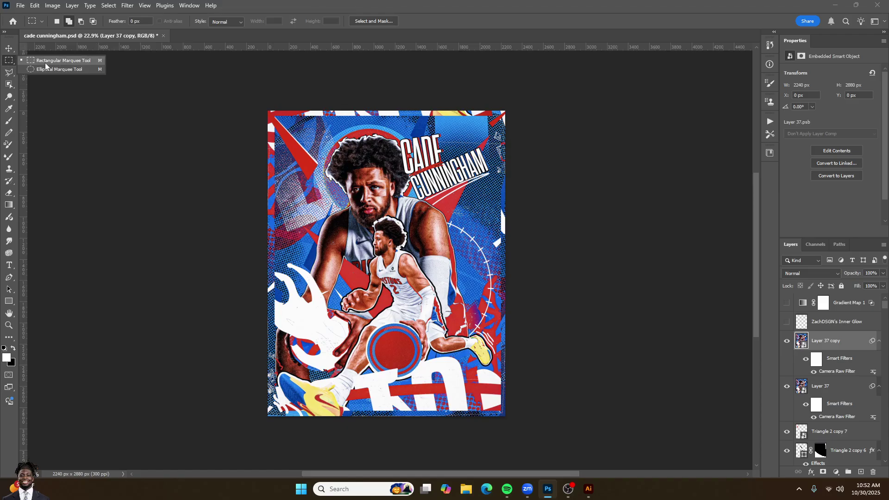
left_click(153, 79)
left_click_drag(269, 111, 534, 121)
left_click_drag(498, 96, 554, 429)
left_click_drag(504, 416, 280, 63)
left_click_drag(274, 168, 281, 443)
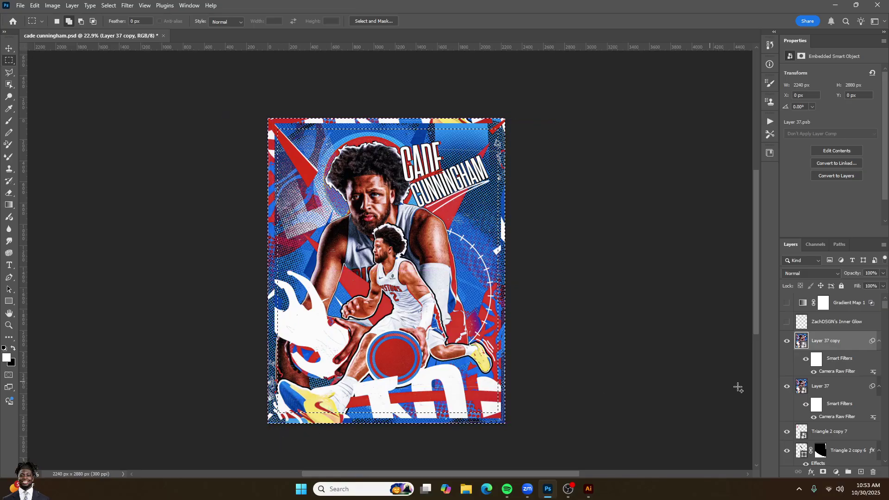
left_click(824, 472, "alt")
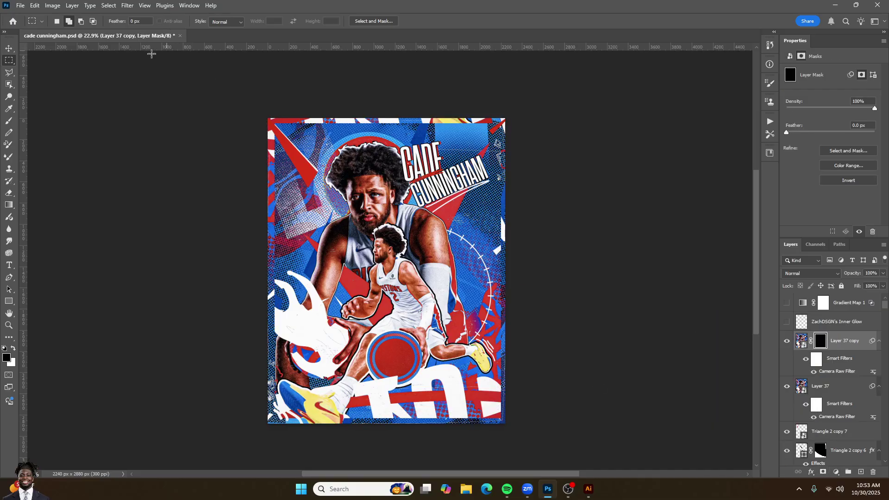
left_click(9, 48)
left_click(829, 386)
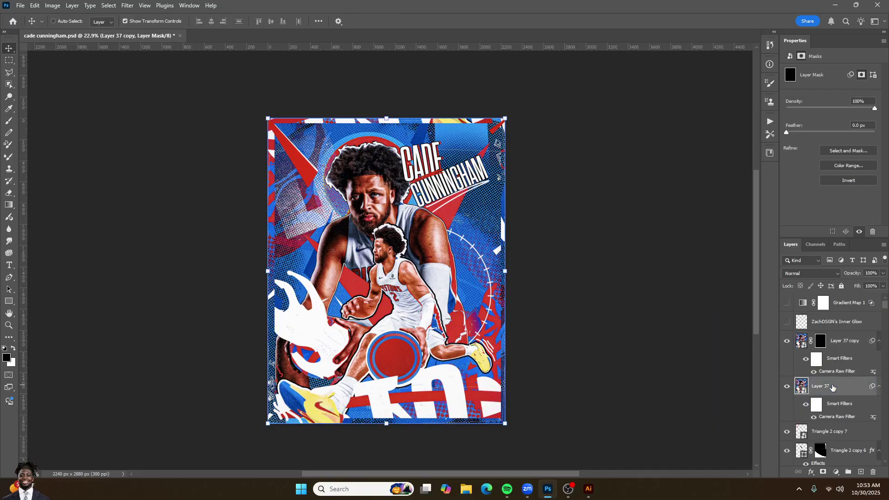
left_click(510, 112)
key("Return")
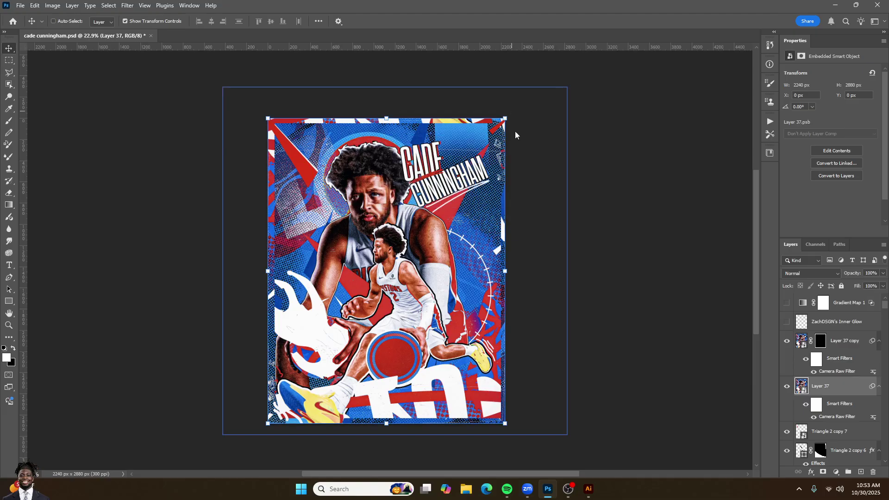
left_click_drag(514, 113, 560, 326)
key("ctrl+z")
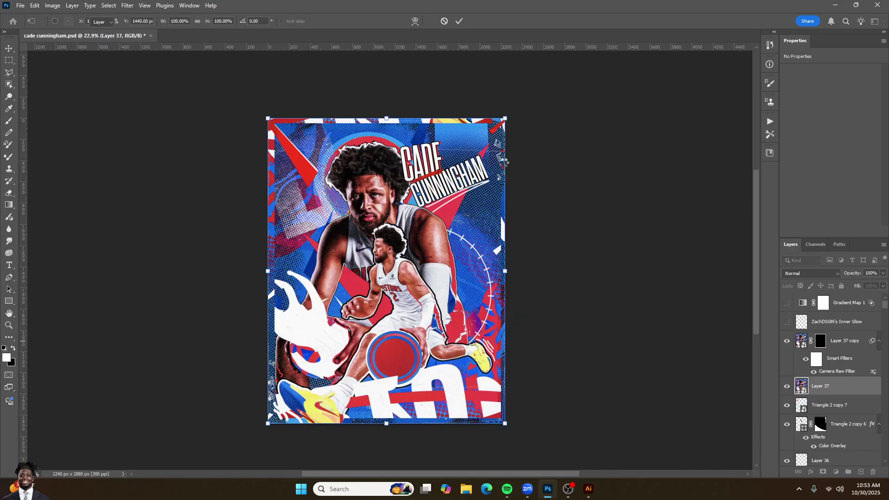
key("ctrl+z")
- Rotate Layer 37 copy by 180 degrees with Free Transform so the masked border shows reversed artwork
left_click(513, 109)
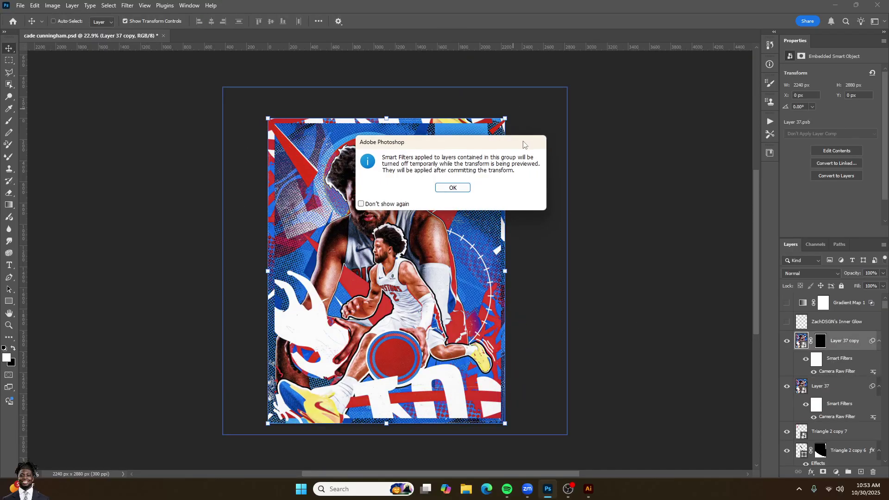
left_click(456, 187)
left_click_drag(522, 111, 348, 319)
left_click_drag(499, 312, 497, 311)
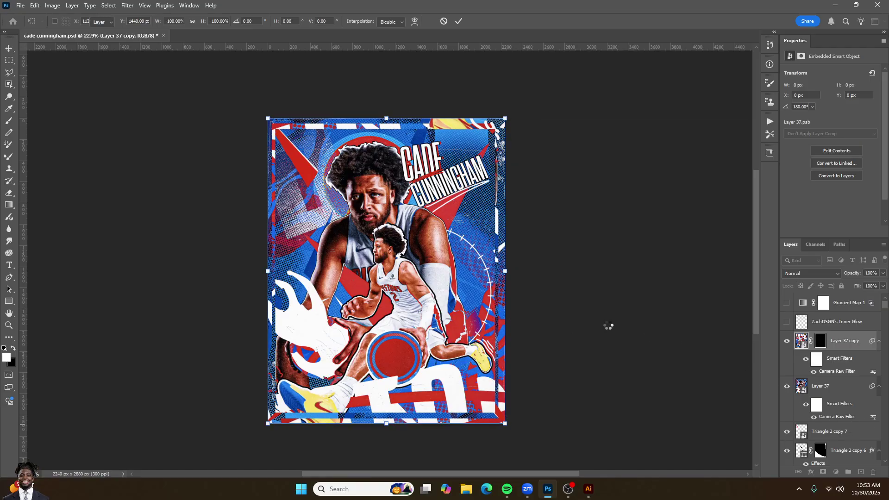
key("ctrl+z")
scroll(313, 345, "up", 6)
scroll(294, 329, "down", 7)
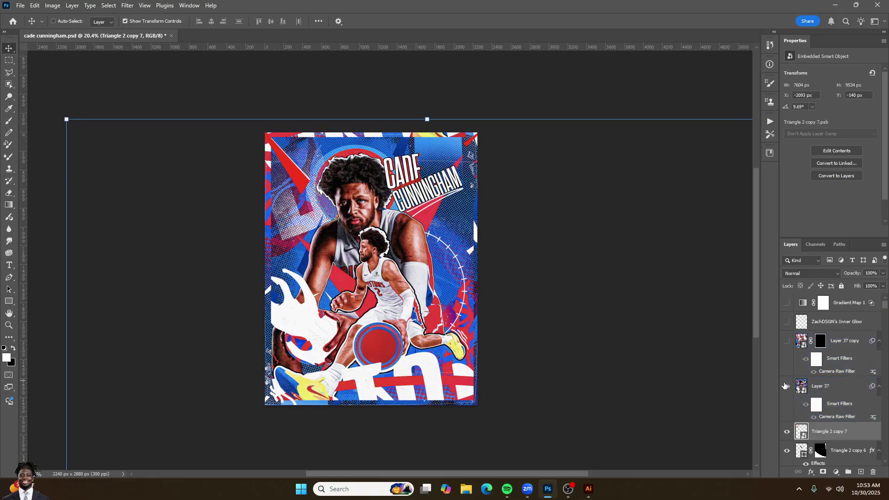
- Hide Layer 37 copy and turn Layer 37, the Inner Glow watermark layer and Gradient Map 1 on
left_click(788, 356)
left_click(789, 368)
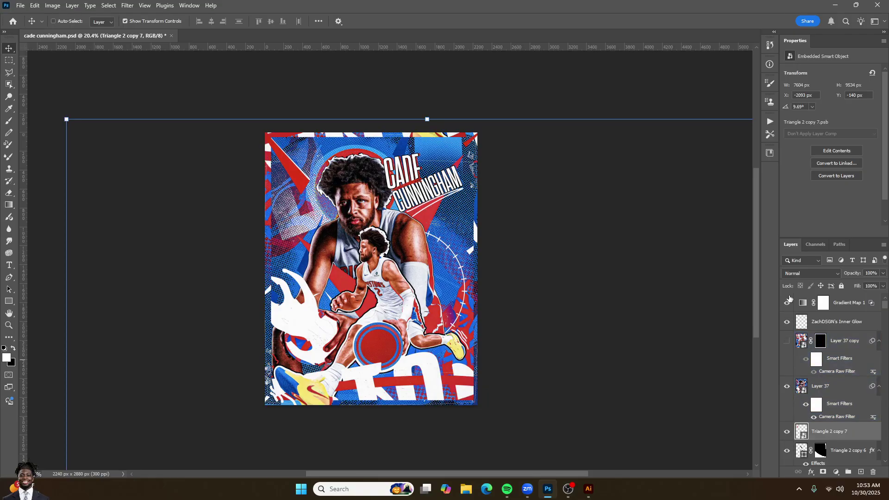
left_click(820, 386)
- Examine the finished poster up close, from the portrait and title text down to the shoes and border edges
scroll(332, 263, "up", 3)
scroll(332, 263, "down", 4)
scroll(332, 301, "up", 4)
scroll(332, 301, "down", 4)
scroll(505, 396, "up", 3)
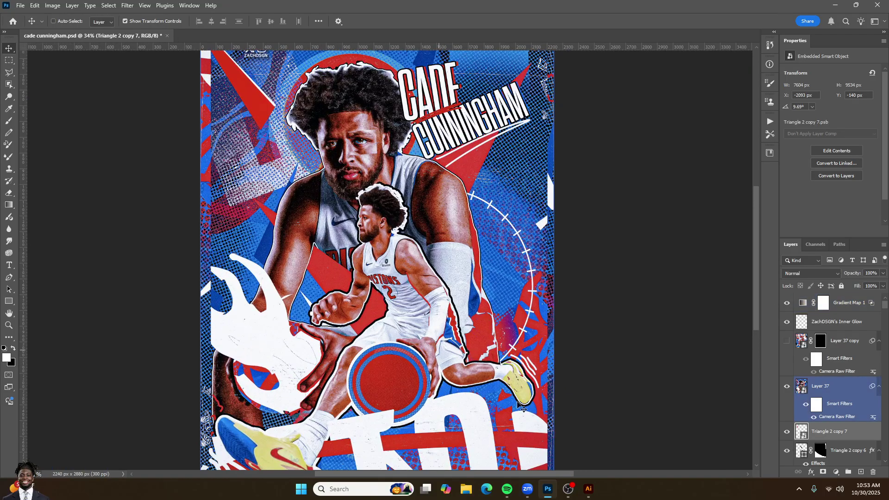
mouse_move(566, 491)
scroll(533, 287, "down", 3)
scroll(397, 304, "up", 2)
scroll(396, 305, "down", 4)
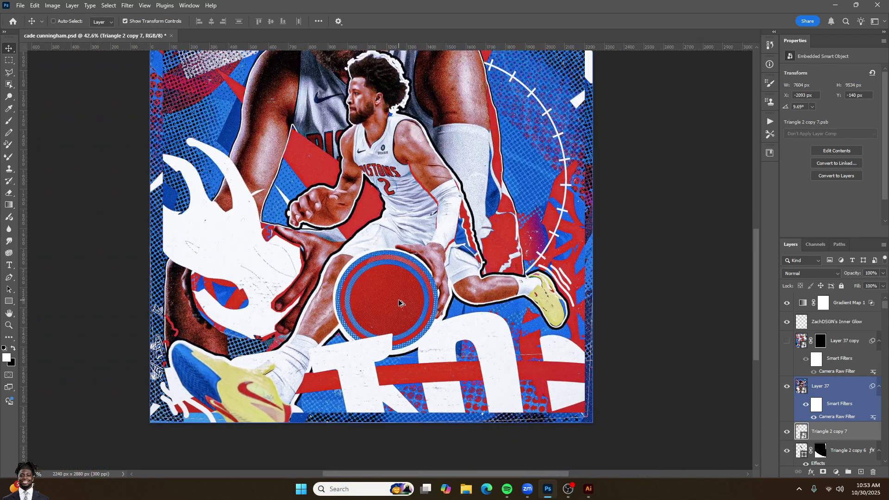
scroll(394, 306, "up", 3)
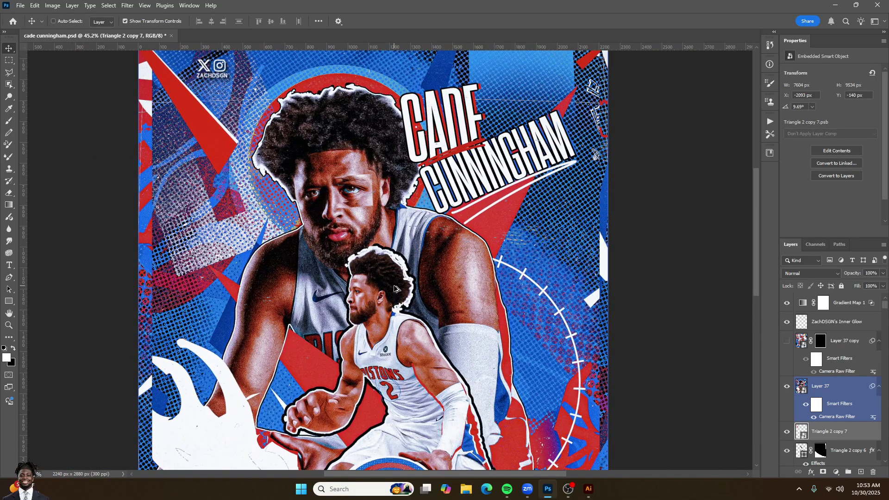
scroll(394, 289, "down", 3)
scroll(376, 328, "up", 3)
scroll(422, 339, "down", 2)
scroll(423, 339, "down", 2)
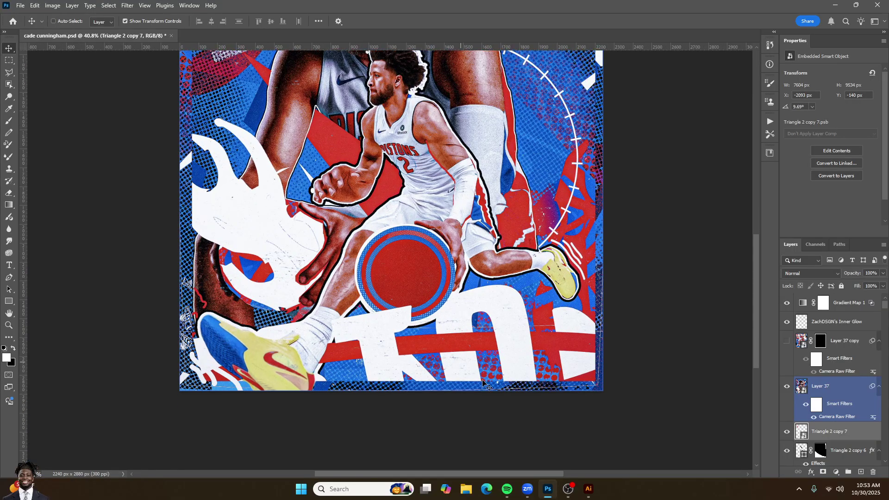
left_click(568, 490)
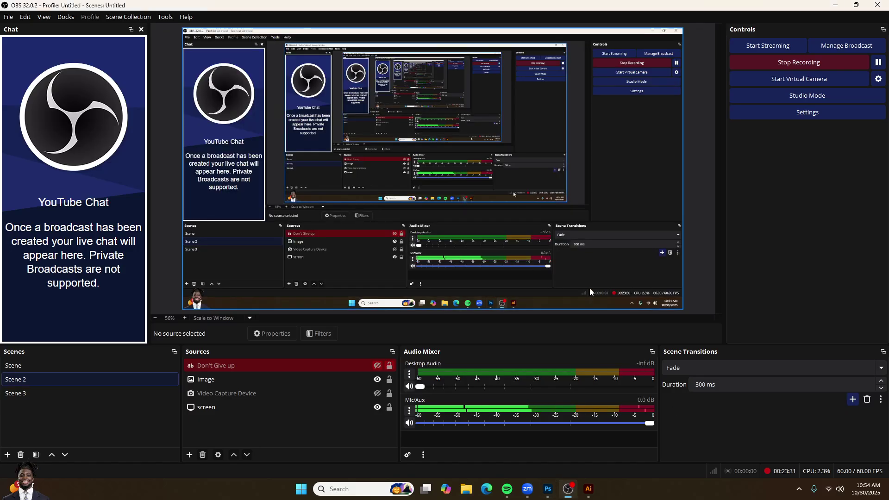